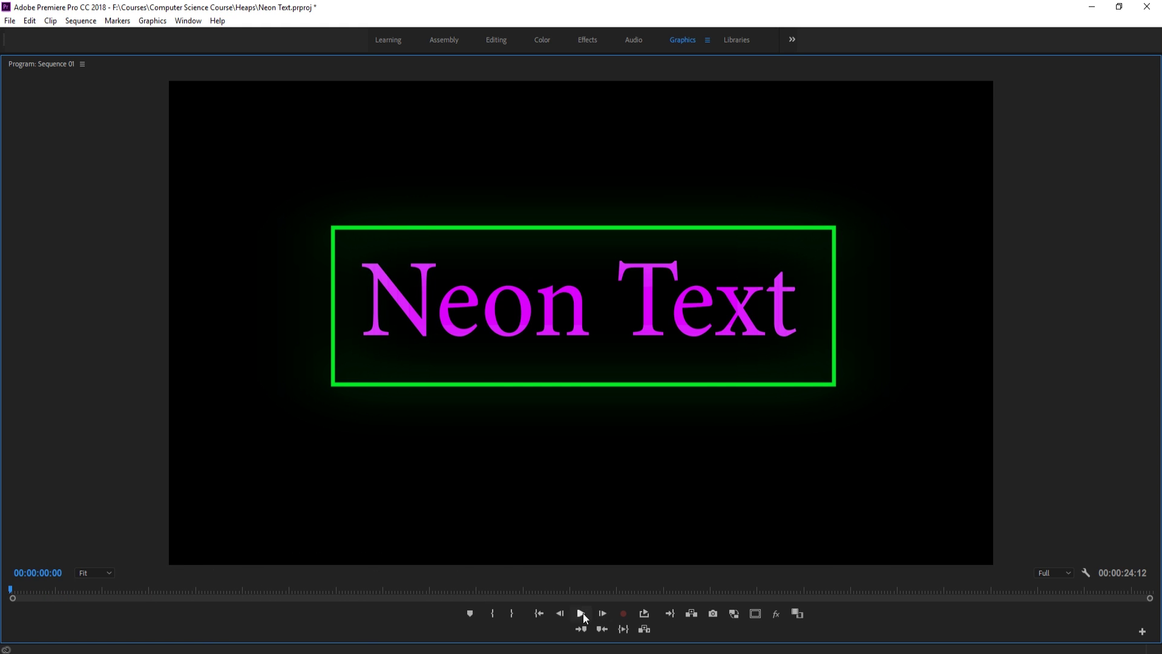
# Step: Play the finished neon text example in the Program monitor, then stop playback
pyautogui.click(580, 614)
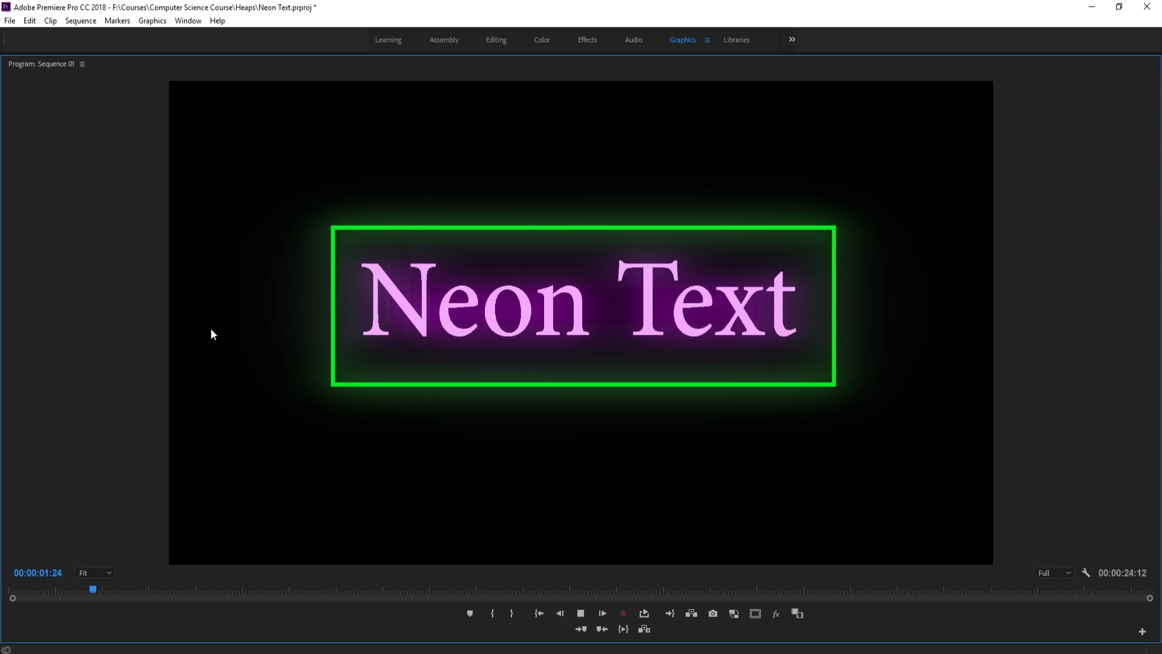
pyautogui.press('space')
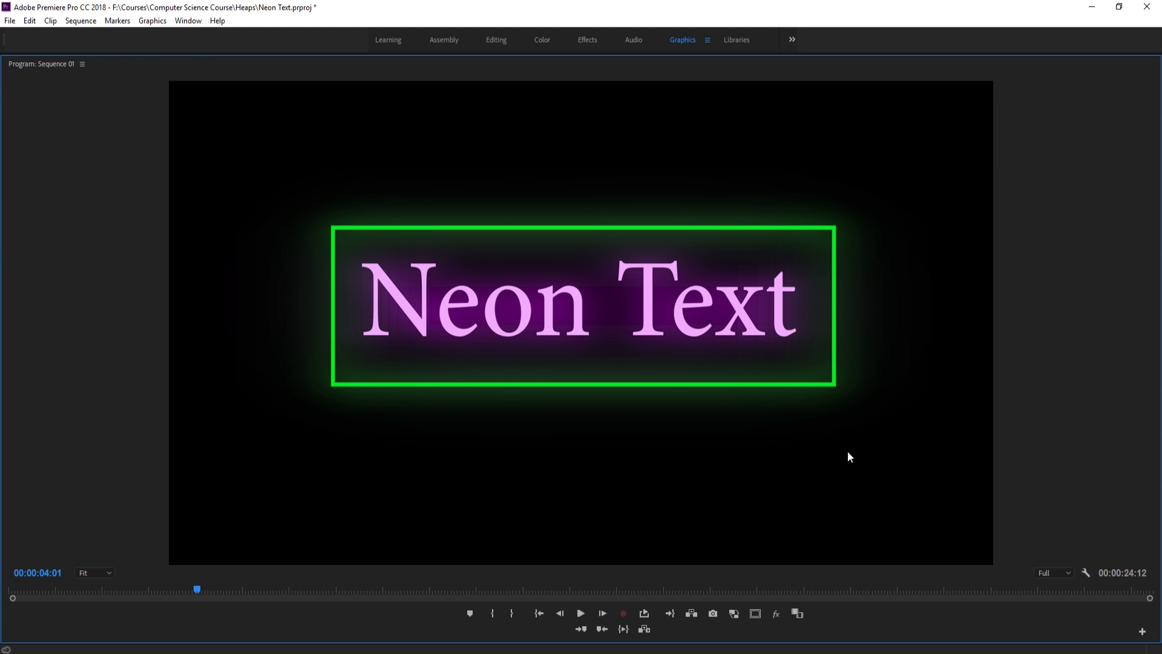
# Step: Restore the full workspace and create a new sequence with default settings
pyautogui.press('`')
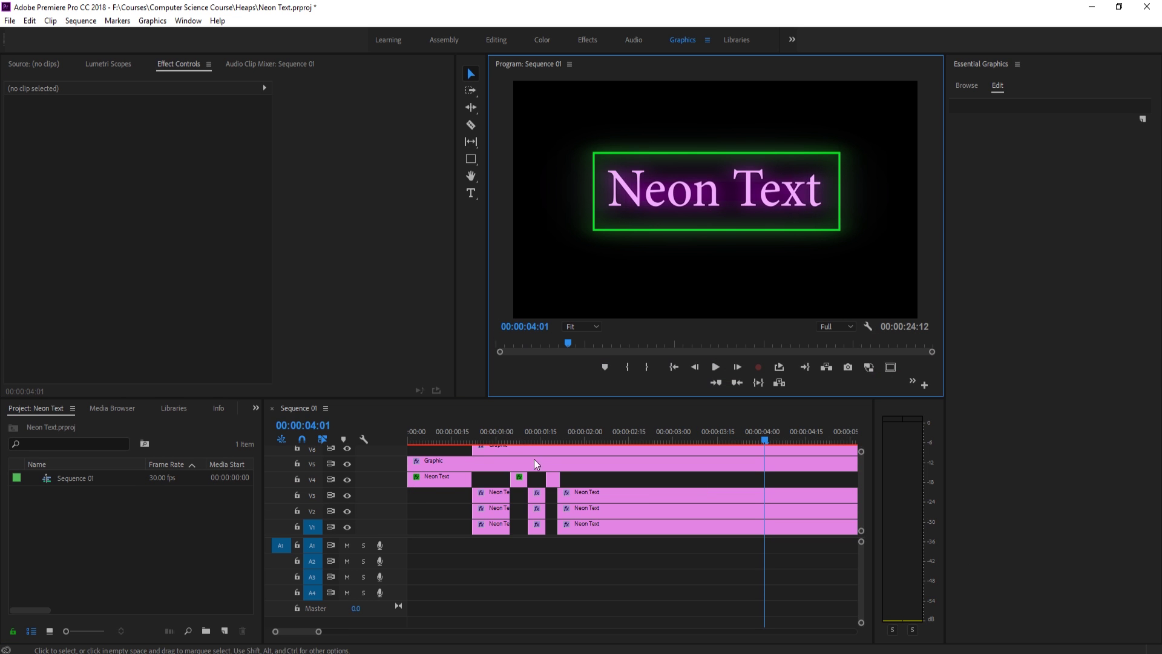
pyautogui.click(9, 20)
pyautogui.moveTo(28, 34)
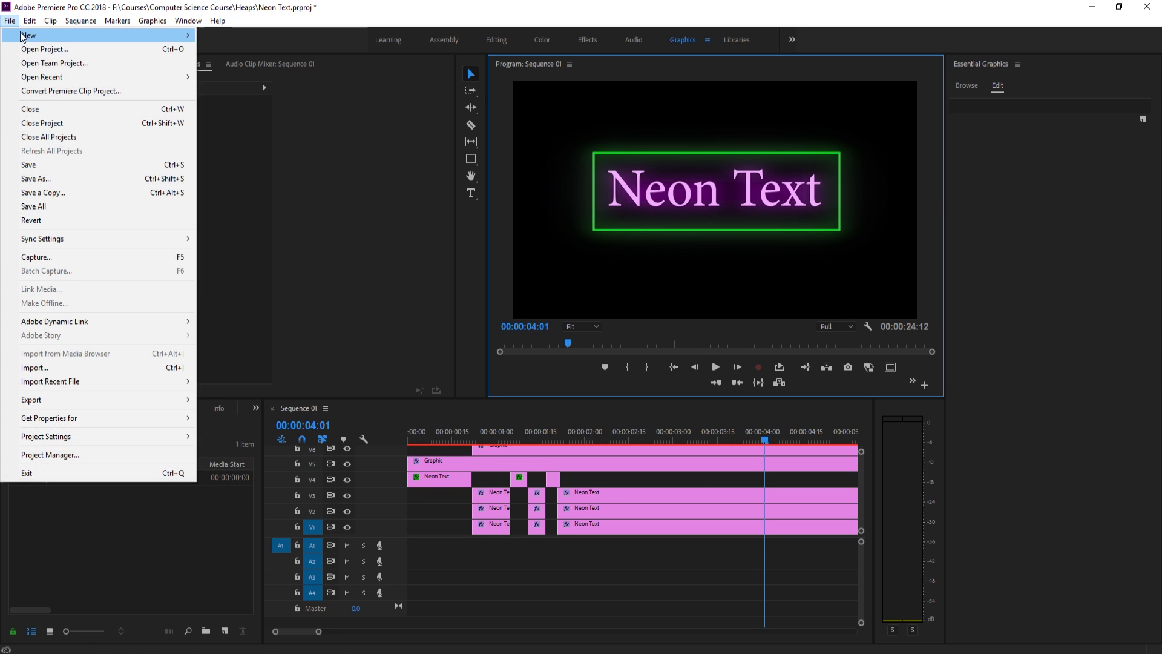
pyautogui.click(255, 69)
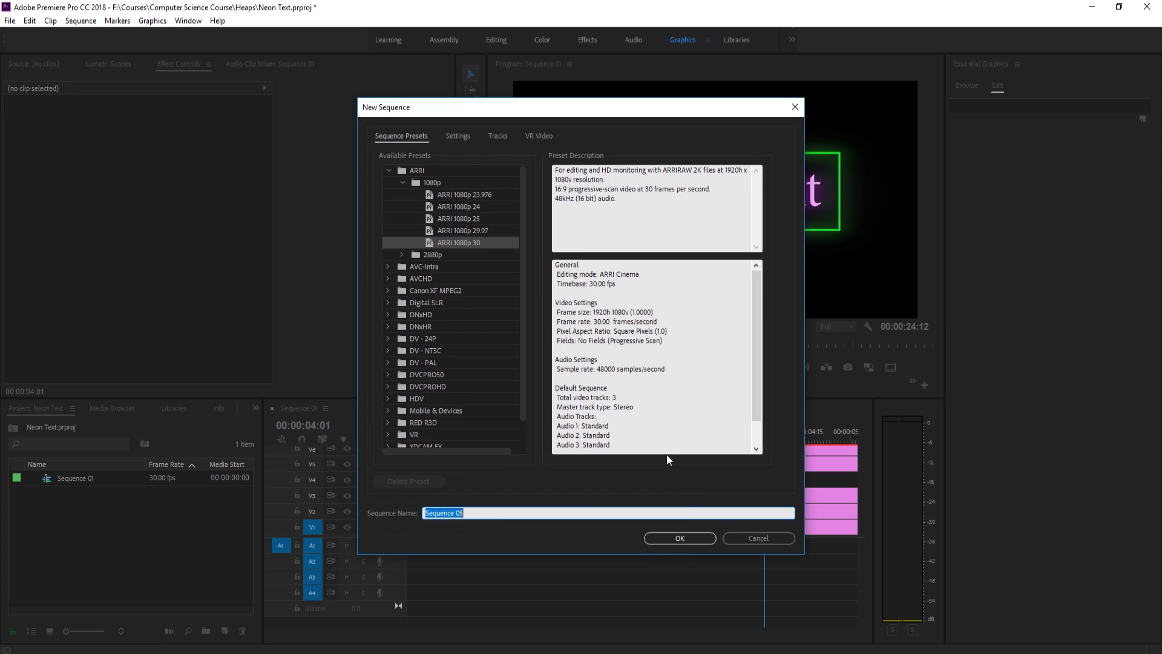
pyautogui.click(674, 539)
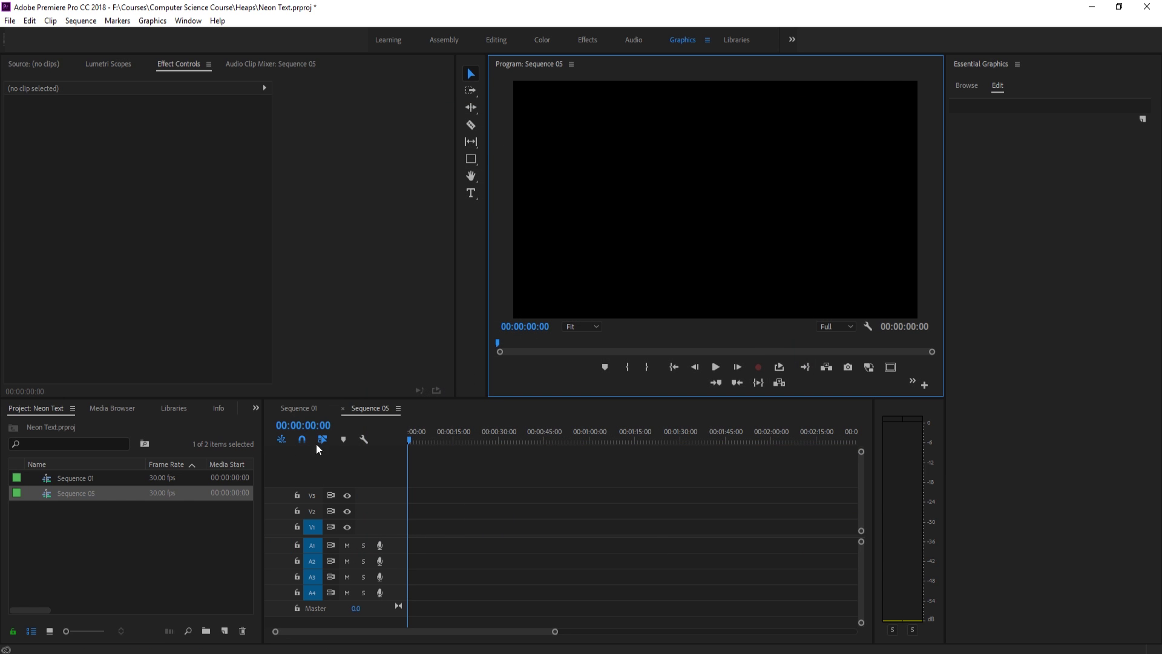
# Step: Add the text 'Example', move it lower and centre it in the frame
pyautogui.click(472, 194)
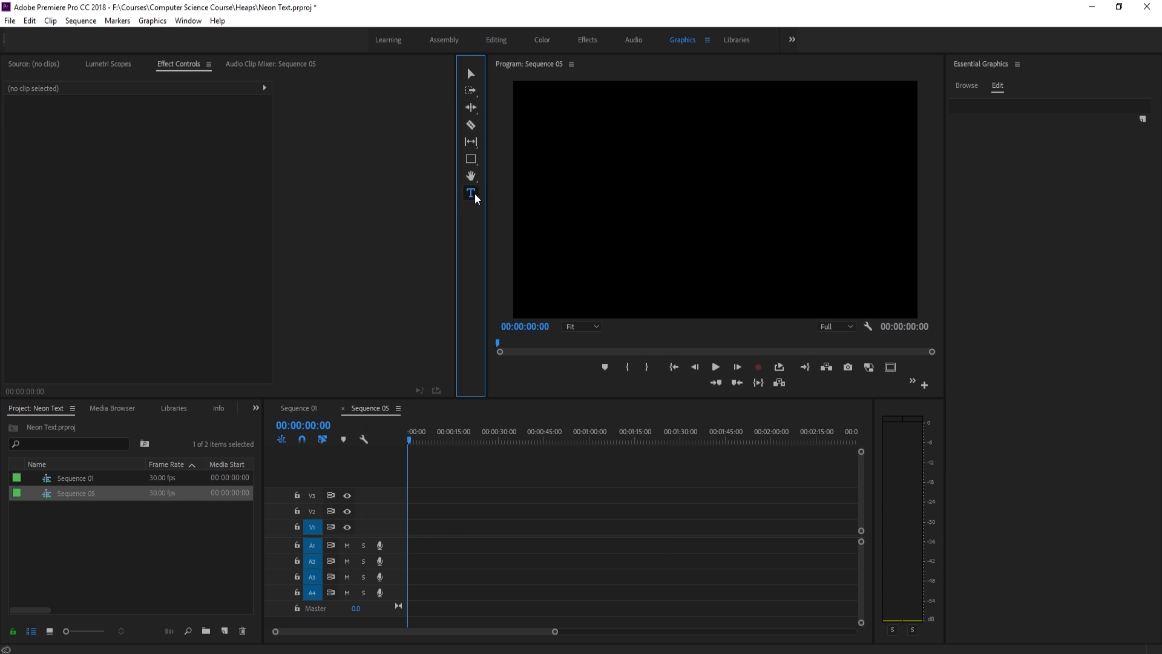
pyautogui.click(611, 190)
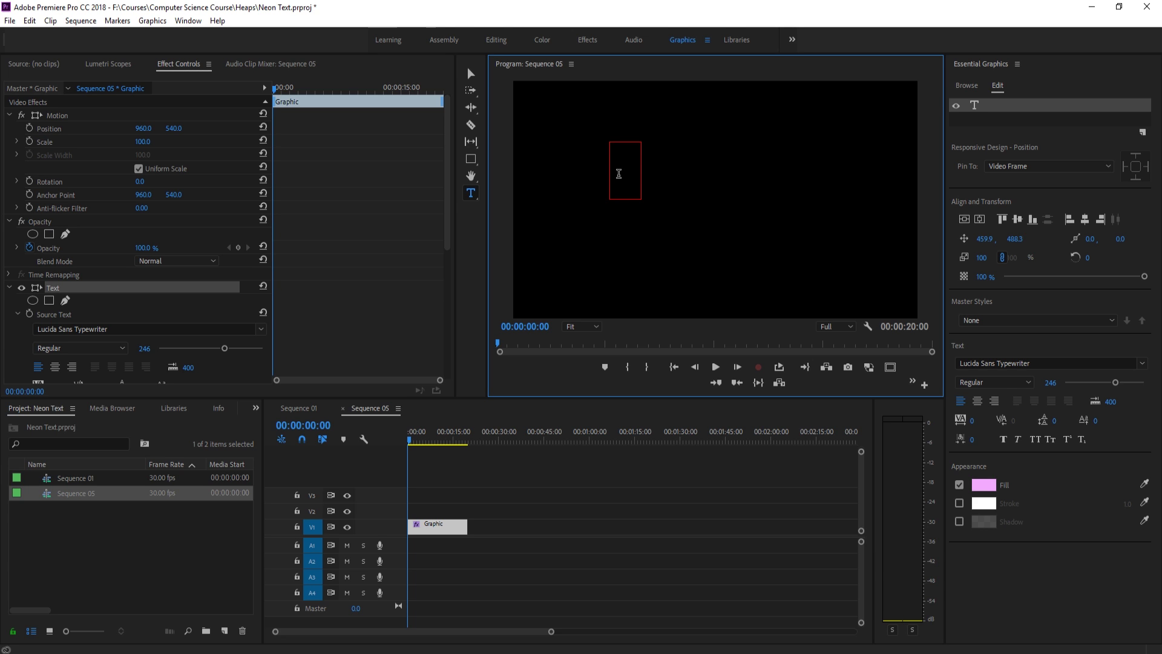
pyautogui.write('Example')
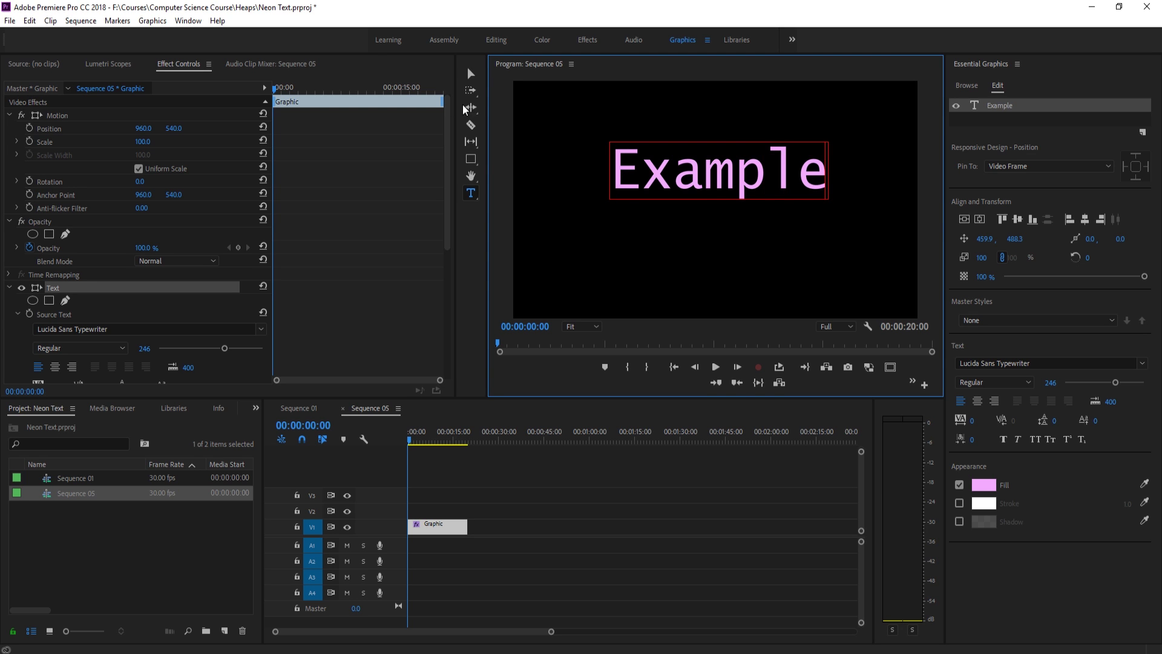
pyautogui.click(470, 72)
pyautogui.moveTo(722, 168); pyautogui.dragTo(725, 187)
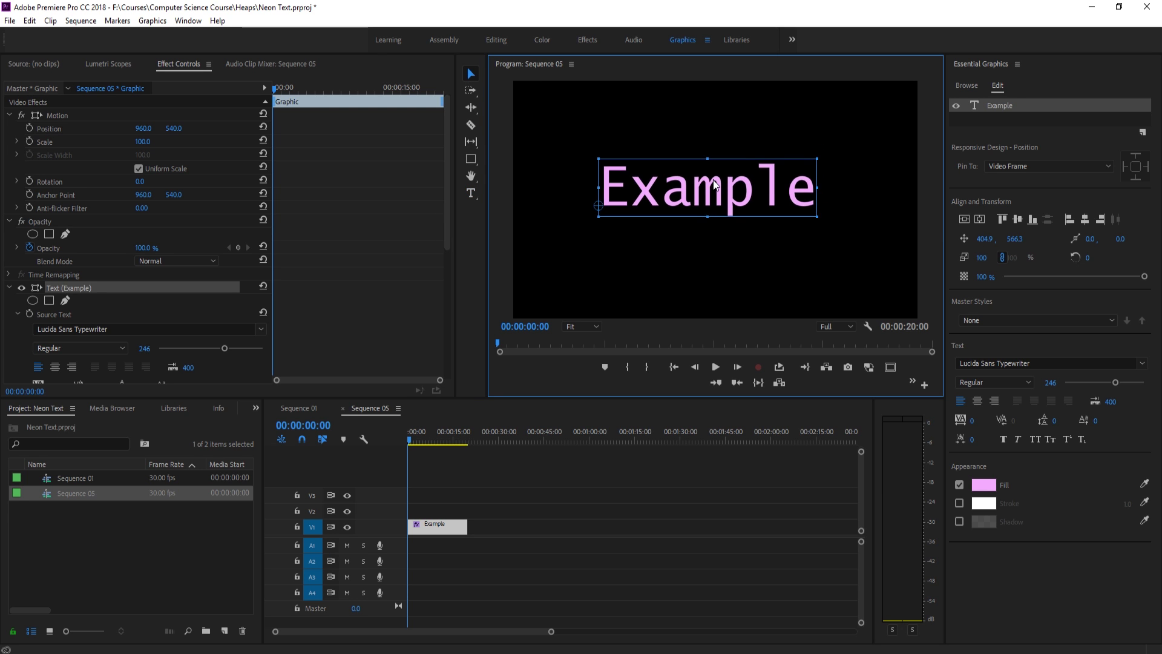
pyautogui.click(964, 219)
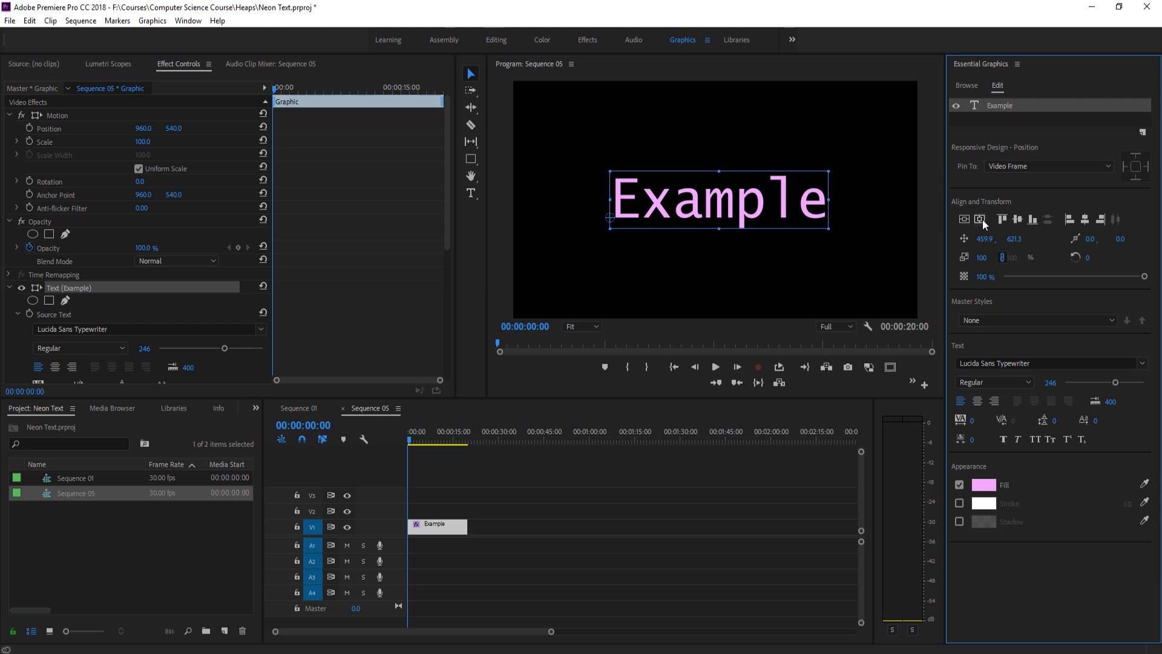
pyautogui.click(979, 219)
pyautogui.hotkey('ctrl', 'shift', 'a')
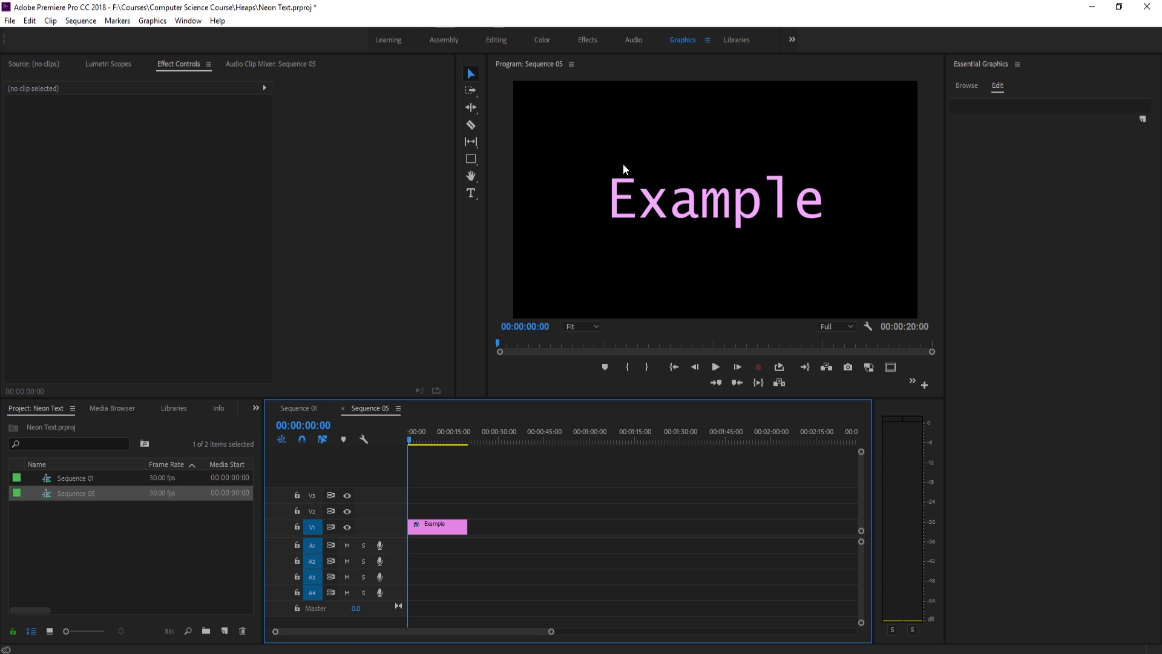
# Step: Re-enter the Example text box and select, then deselect, its letters
pyautogui.doubleClick(713, 201)
pyautogui.click(726, 190)
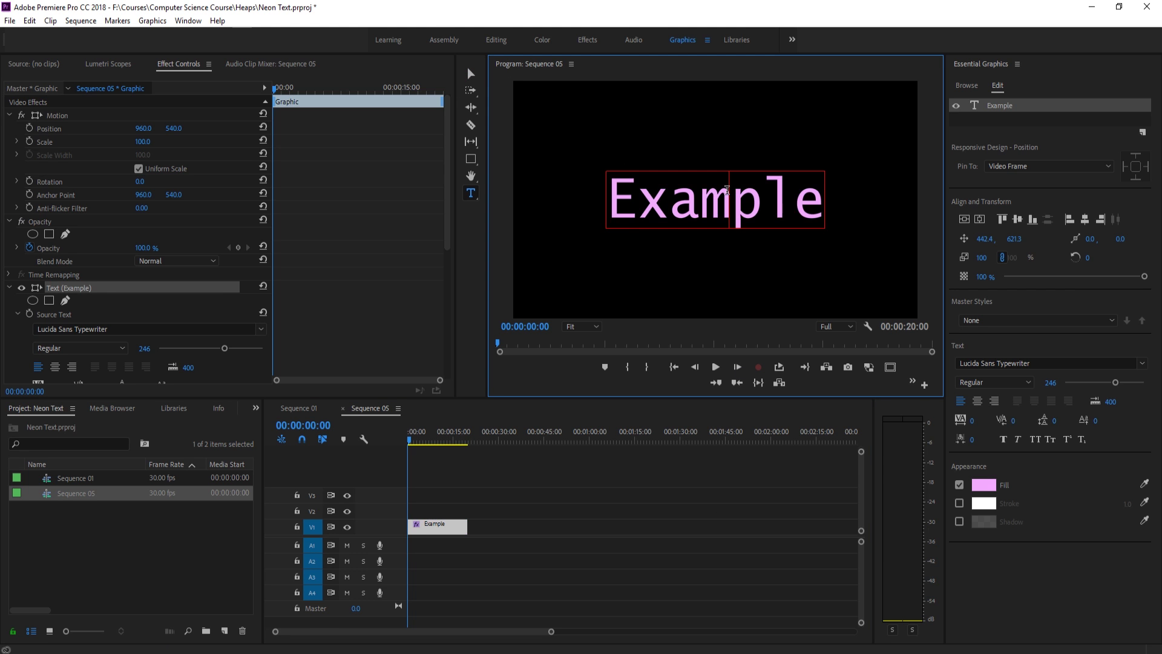
pyautogui.click(815, 201)
pyautogui.moveTo(814, 201); pyautogui.dragTo(623, 200)
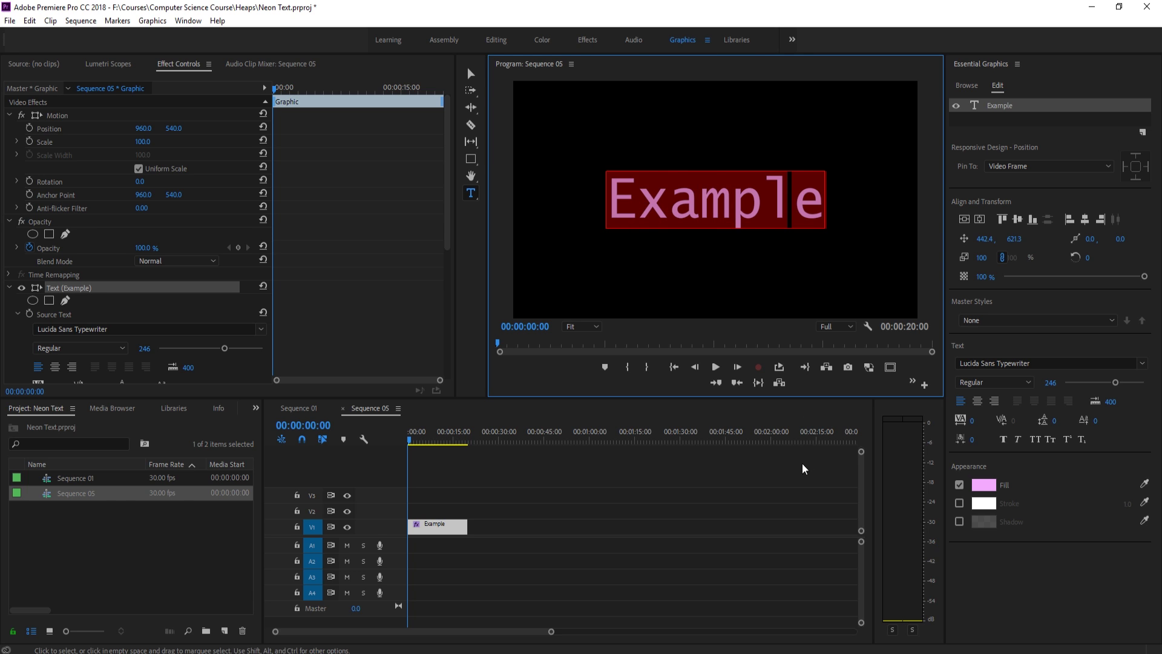
pyautogui.click(720, 187)
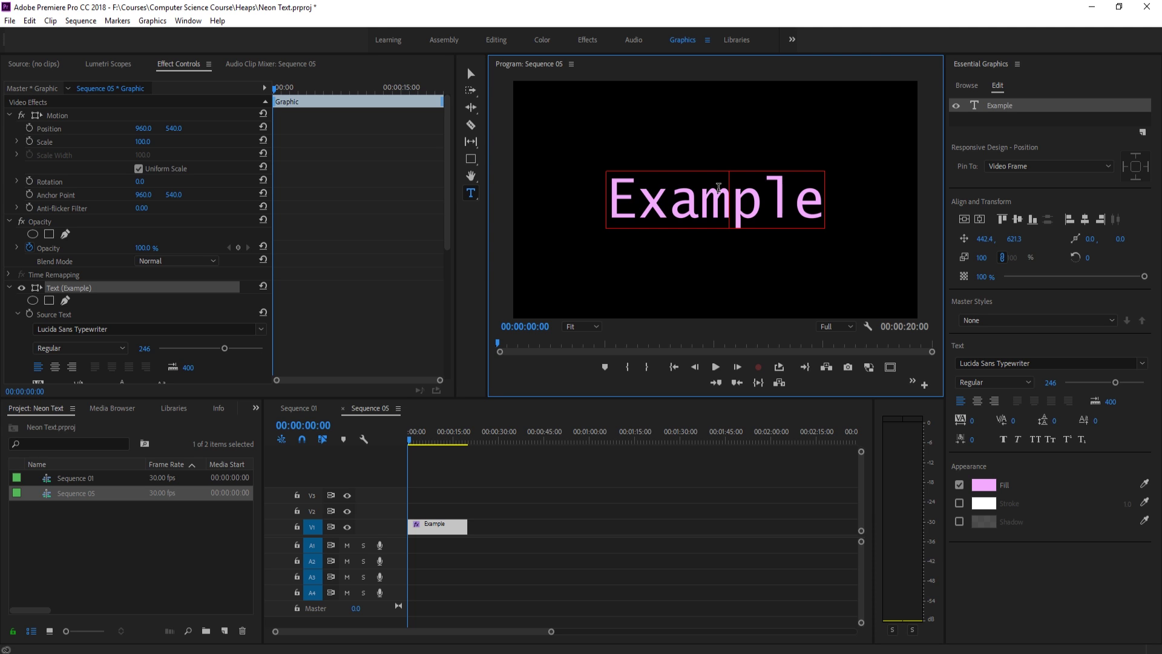
pyautogui.moveTo(822, 194); pyautogui.dragTo(606, 196)
pyautogui.click(732, 547)
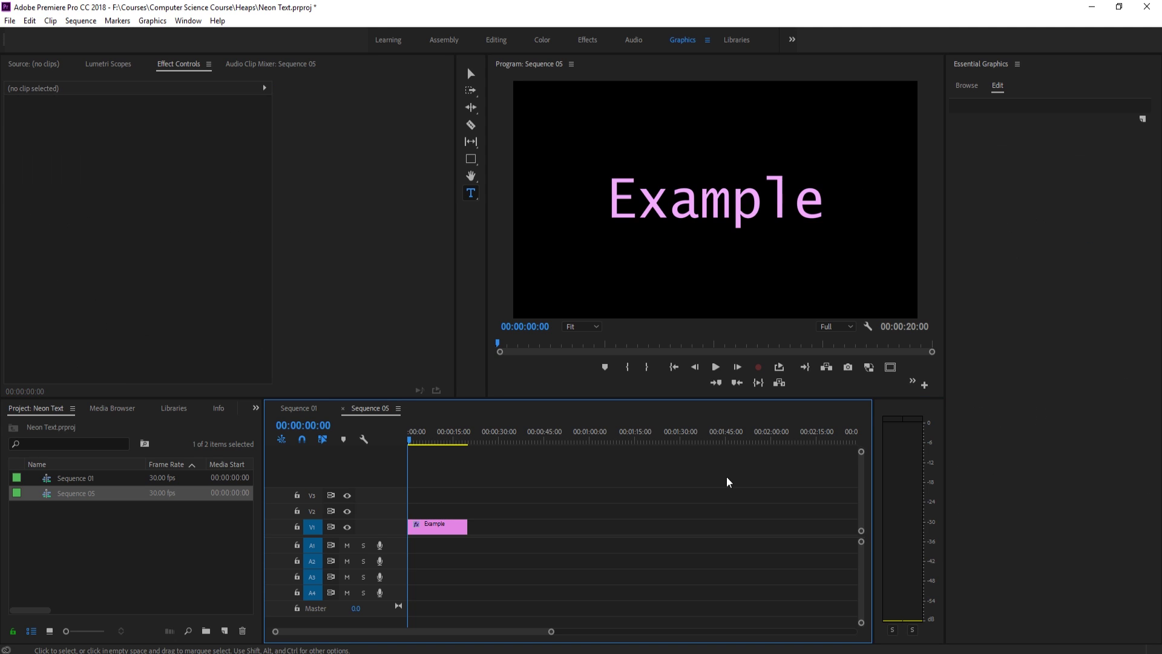
# Step: Give the Example text a vivid orange fill (FA6412)
pyautogui.click(614, 203)
pyautogui.click(981, 486)
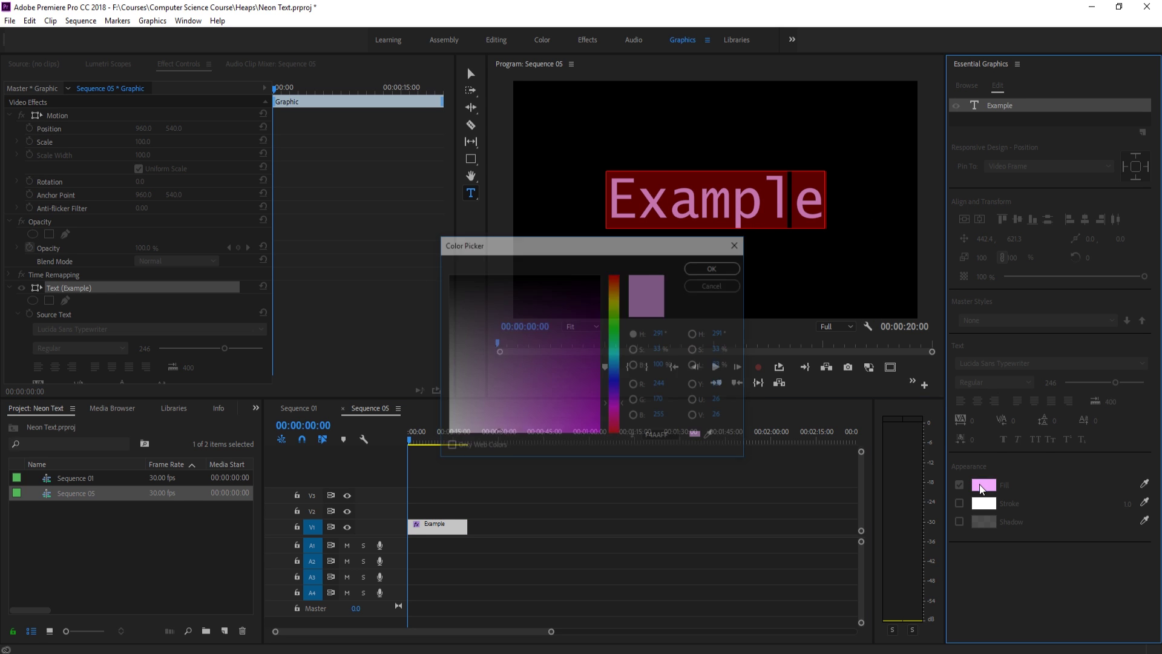
pyautogui.moveTo(592, 420)
pyautogui.mouseDown()
pyautogui.moveTo(615, 378)
pyautogui.moveTo(610, 283)
pyautogui.mouseUp()
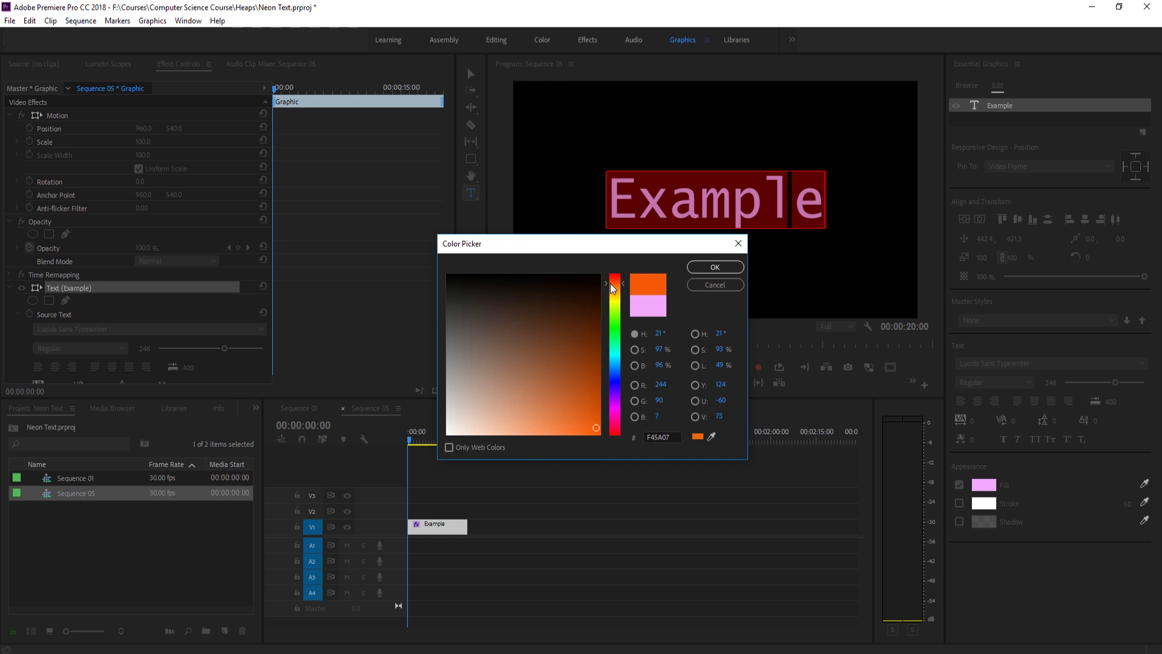
pyautogui.moveTo(589, 432); pyautogui.dragTo(600, 437)
pyautogui.moveTo(599, 436); pyautogui.dragTo(589, 431)
pyautogui.click(709, 270)
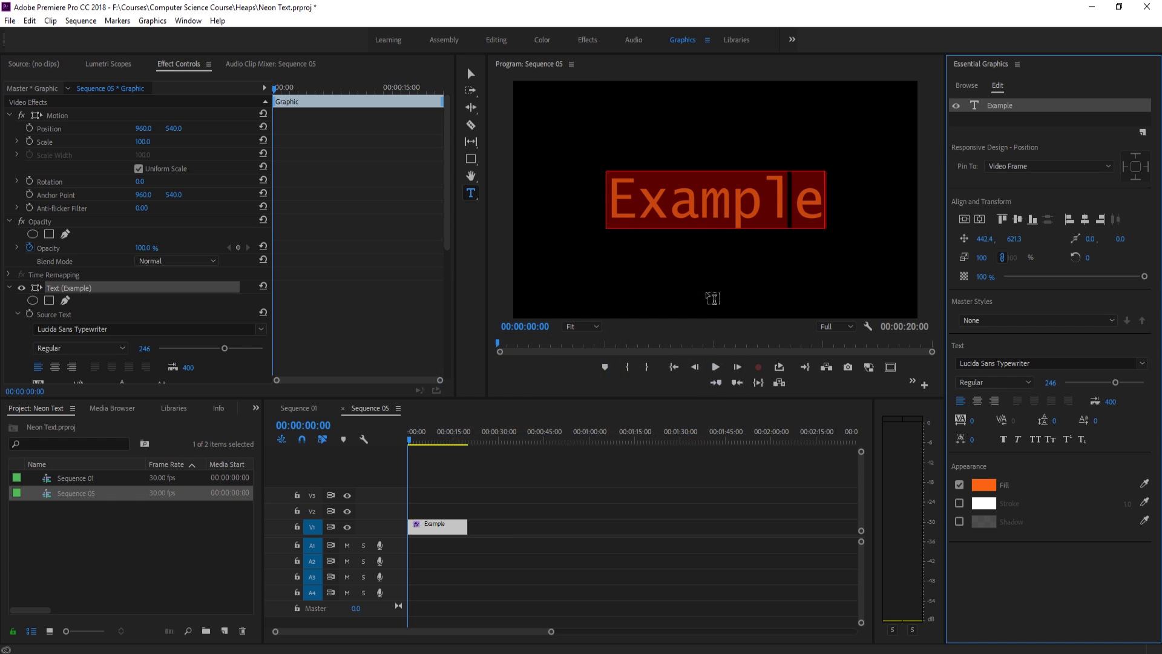
# Step: Duplicate the Example clip onto the tracks above, then select the bottom copy
pyautogui.click(504, 514)
pyautogui.click(457, 528)
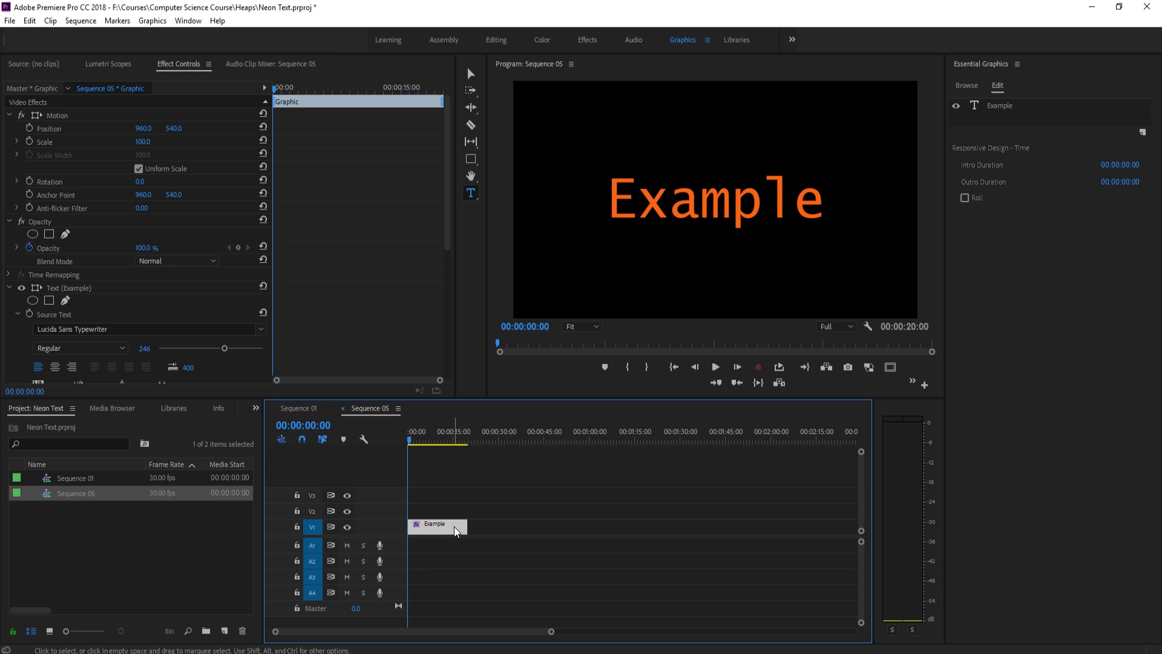
pyautogui.moveTo(454, 527)
pyautogui.mouseDown()
pyautogui.moveTo(439, 515)
pyautogui.moveTo(439, 488)
pyautogui.mouseUp()
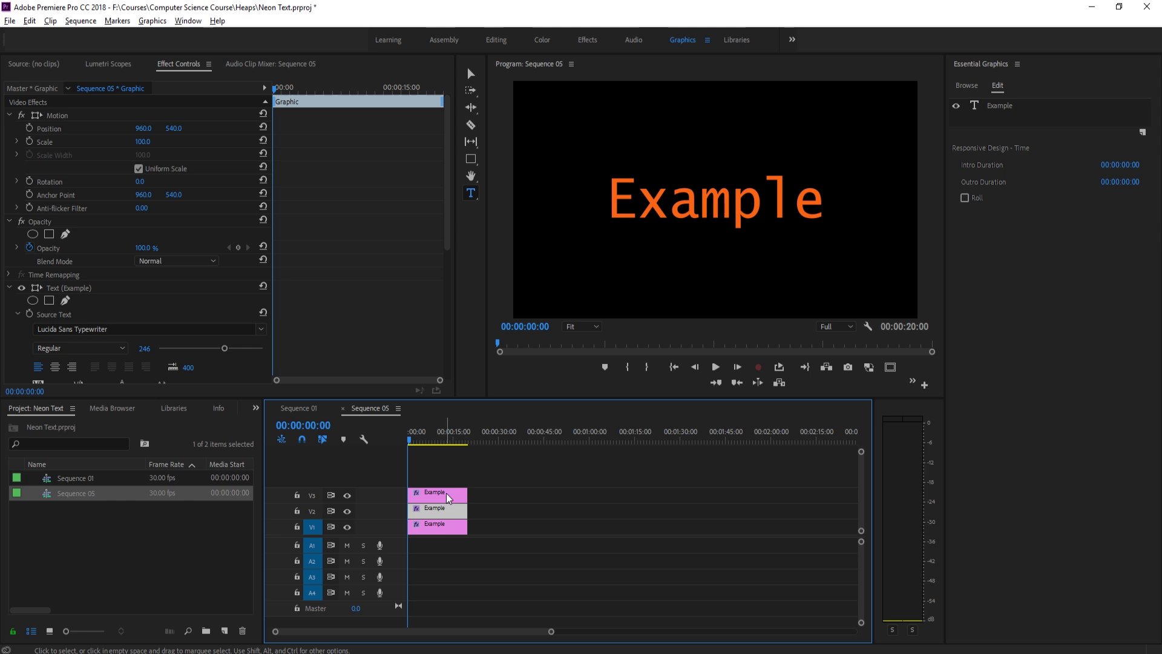
pyautogui.click(446, 520)
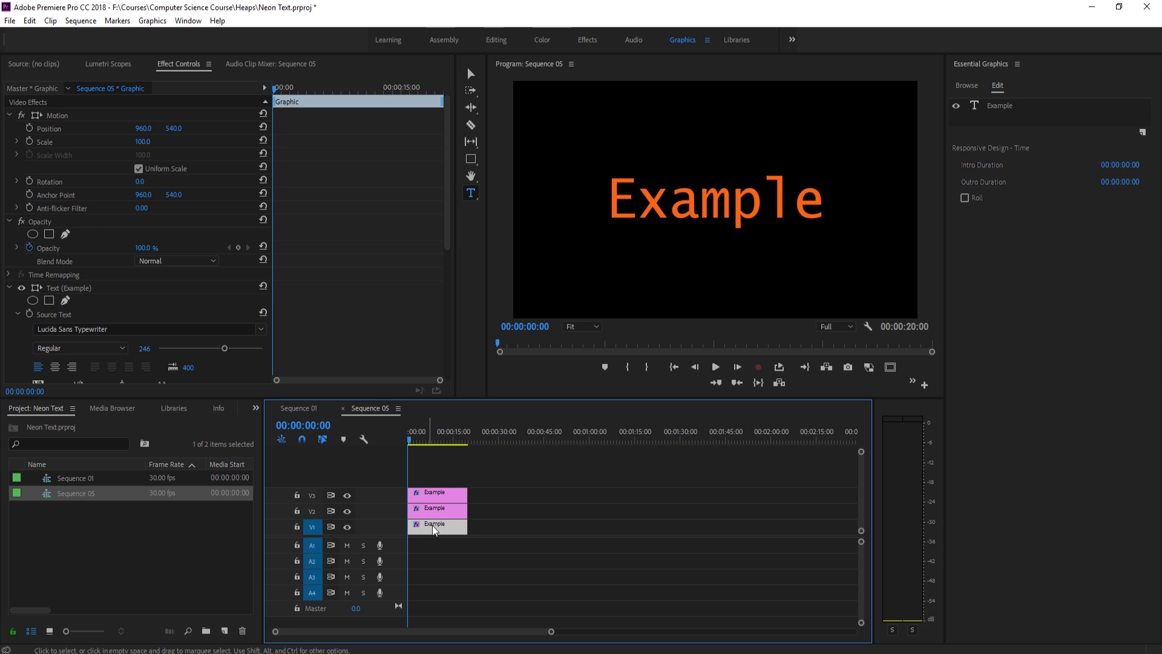
# Step: Apply Camera Blur from the Effects panel to the bottom Example clip
pyautogui.click(256, 409)
pyautogui.click(282, 473)
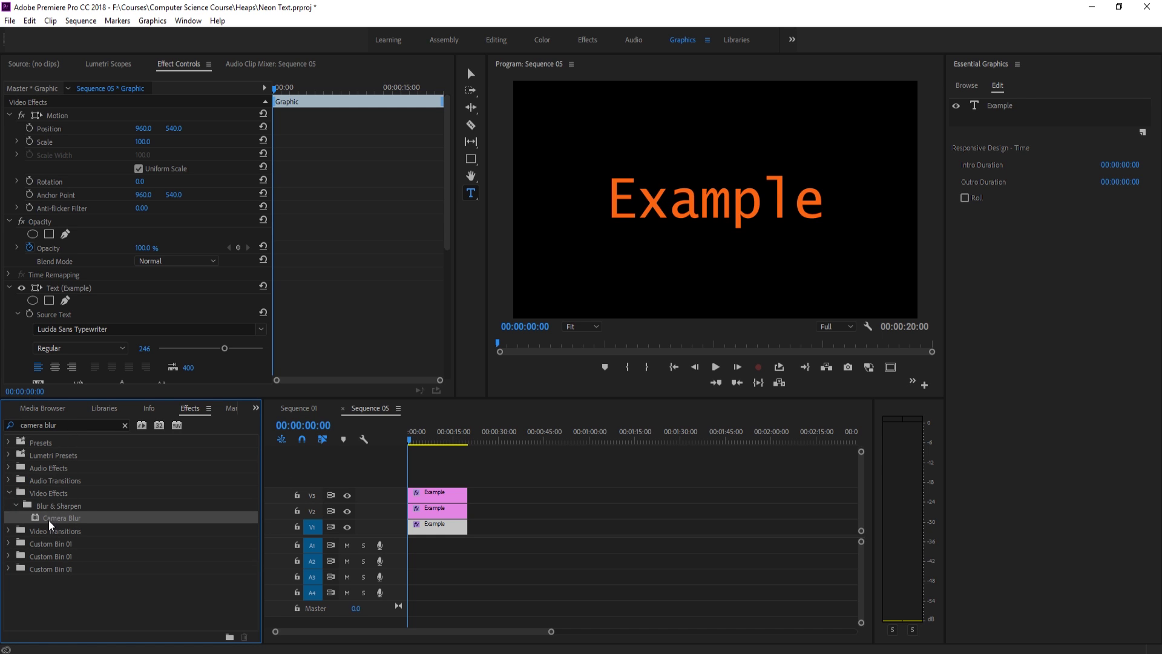
pyautogui.moveTo(48, 519); pyautogui.dragTo(427, 518)
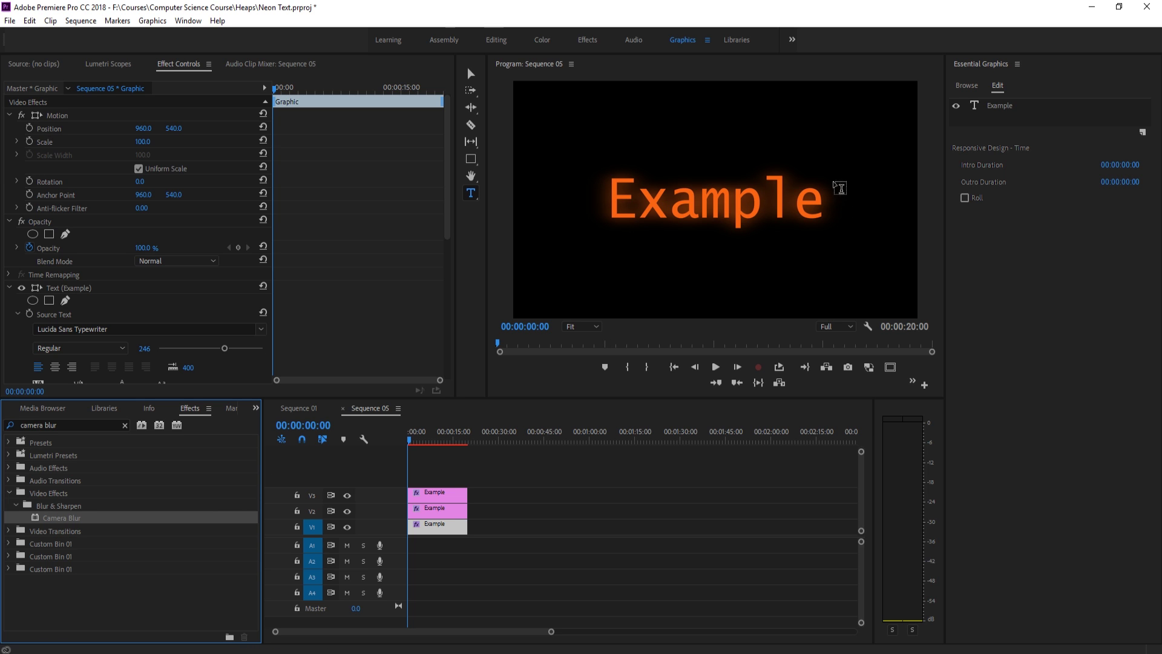
pyautogui.click(509, 492)
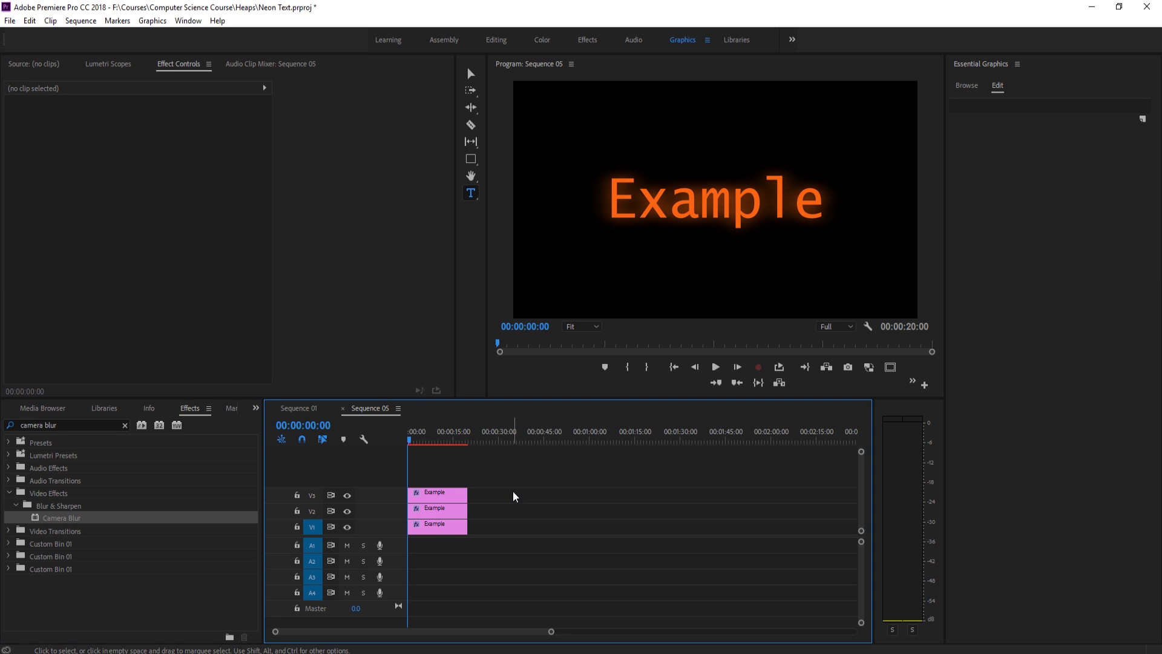
pyautogui.click(434, 530)
pyautogui.scroll(-2, 246, 291)
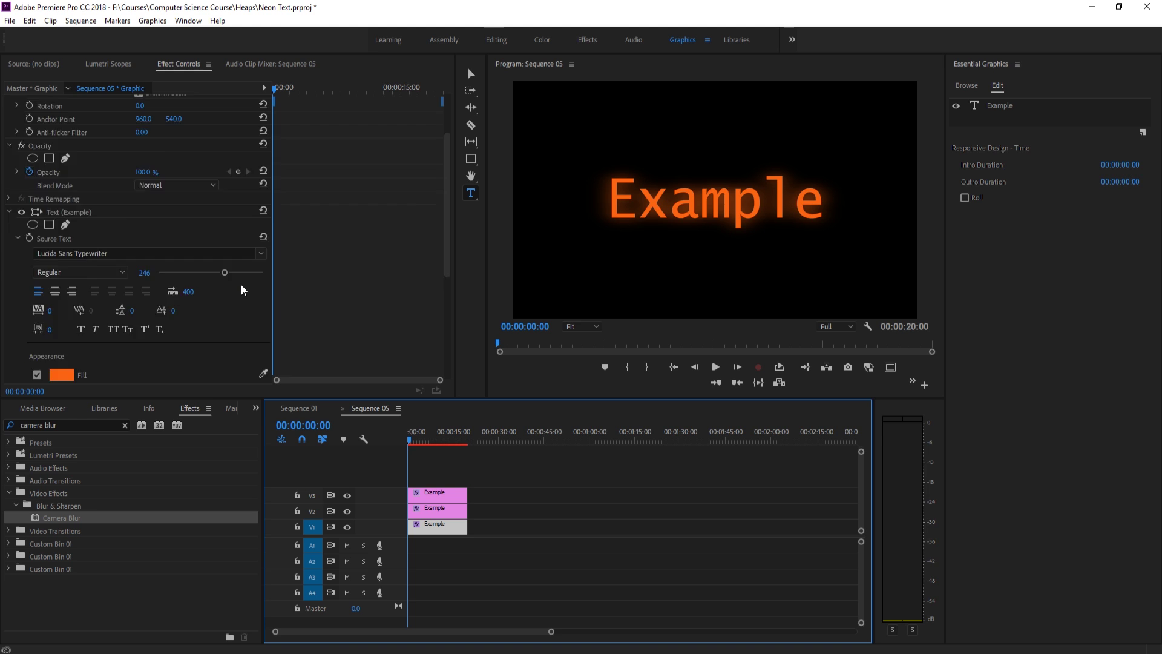
pyautogui.scroll(-2, 241, 283)
pyautogui.scroll(-2, 231, 289)
# Step: Adjust the Camera Blur Percent Blur until it reads 81
pyautogui.moveTo(141, 363); pyautogui.dragTo(218, 364)
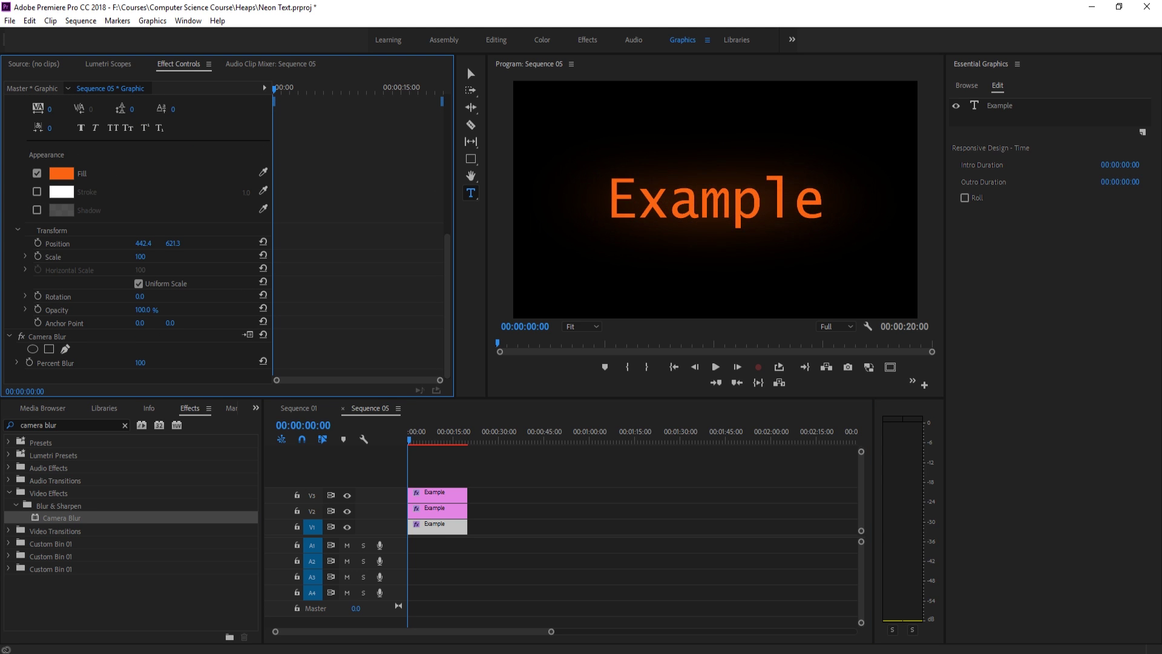
pyautogui.moveTo(138, 363); pyautogui.dragTo(54, 363)
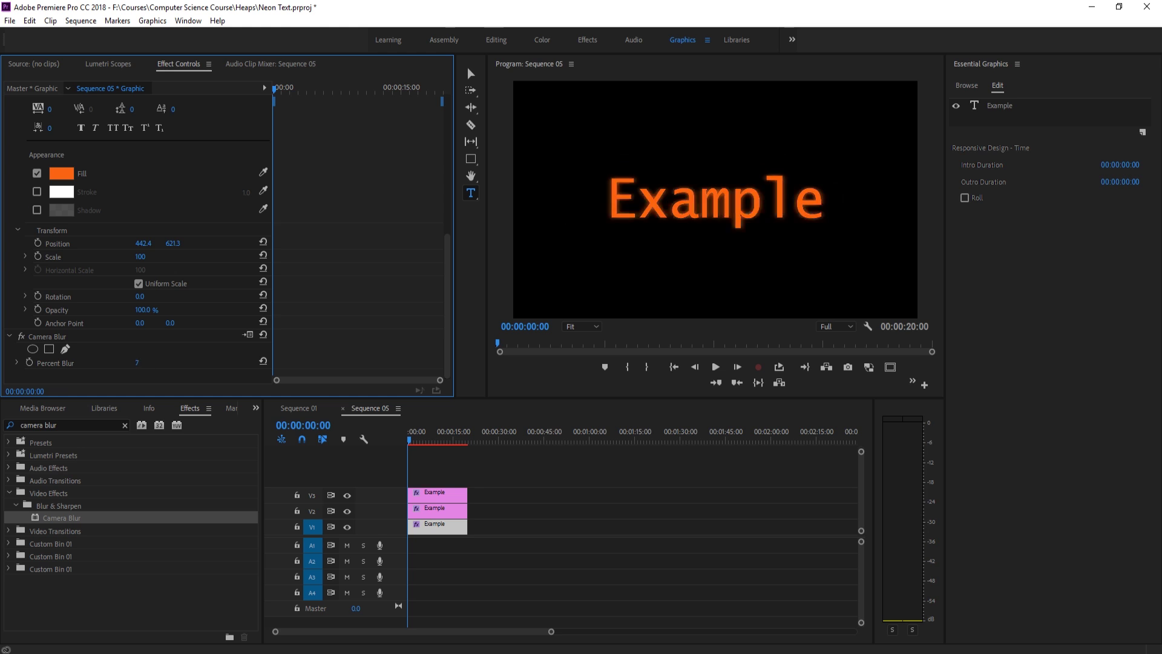
pyautogui.moveTo(137, 363); pyautogui.dragTo(227, 363)
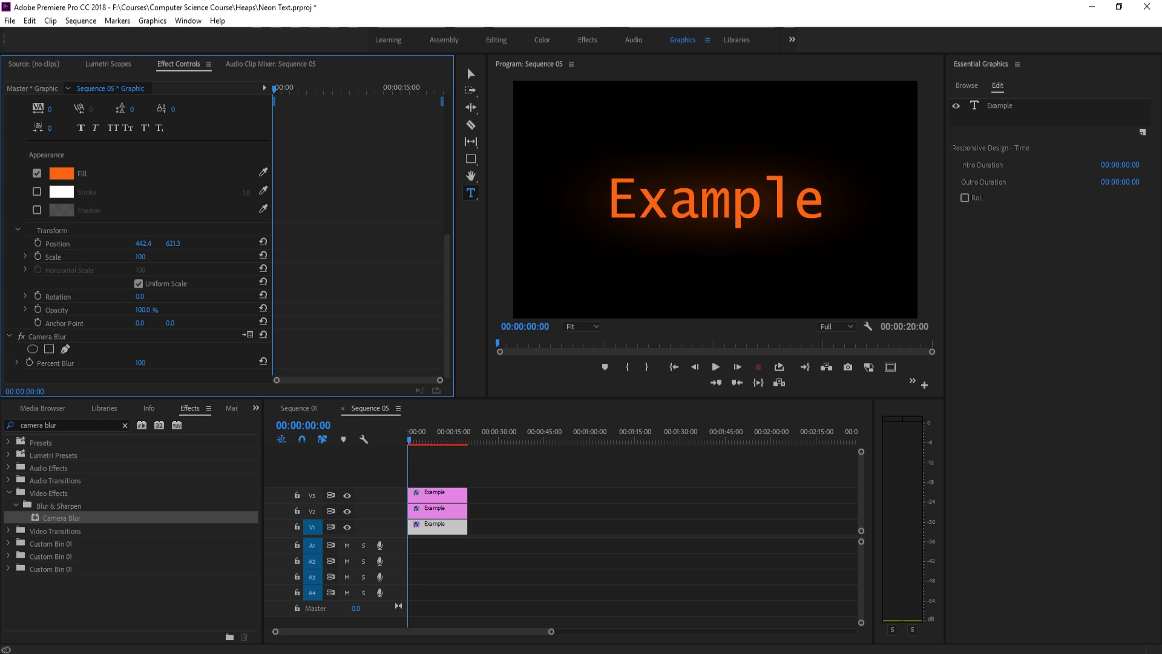
pyautogui.moveTo(140, 364); pyautogui.dragTo(131, 363)
pyautogui.moveTo(139, 364); pyautogui.dragTo(139, 363)
# Step: Recolour the Example text fill toward red, then to magenta
pyautogui.click(72, 173)
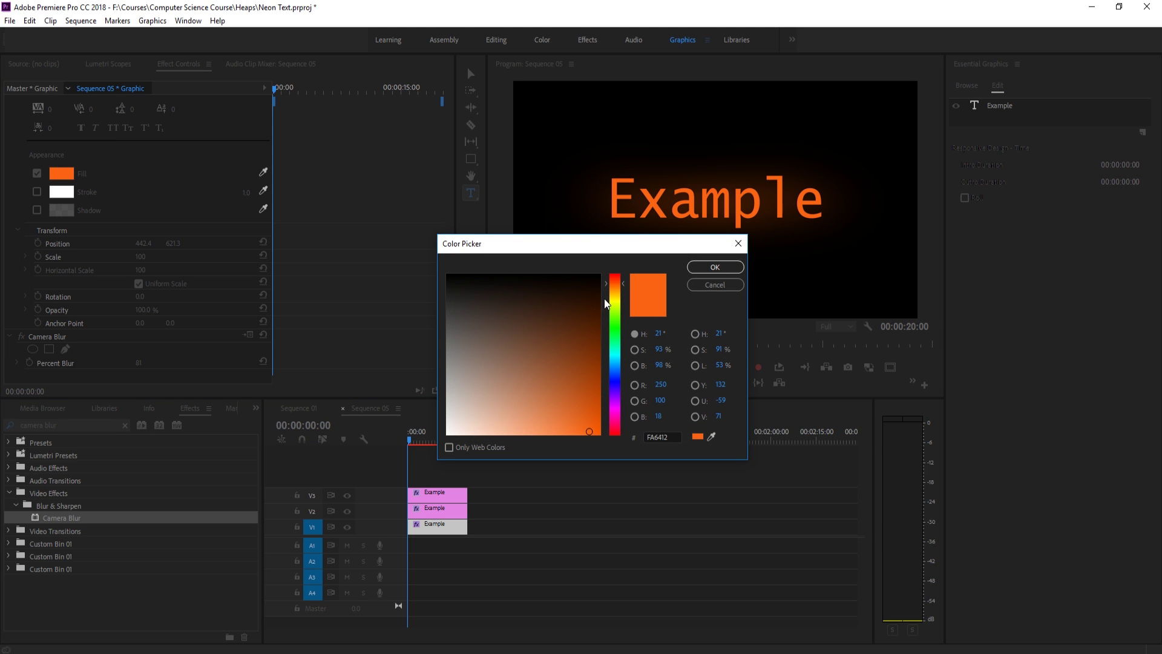
pyautogui.moveTo(617, 283); pyautogui.dragTo(618, 277)
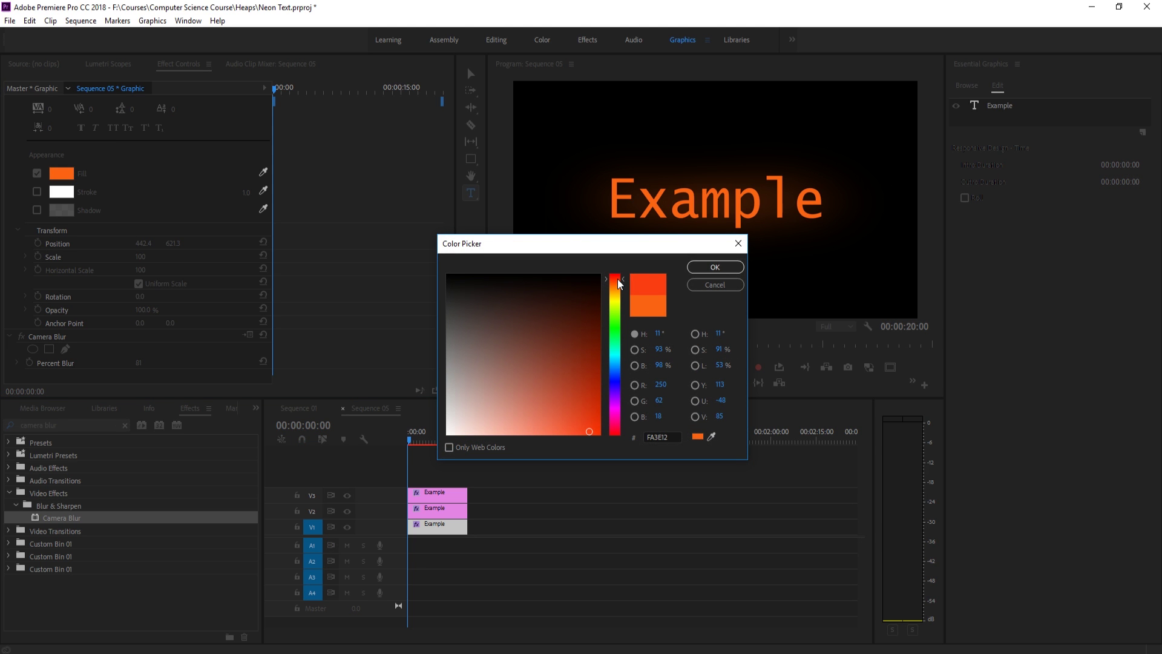
pyautogui.click(699, 264)
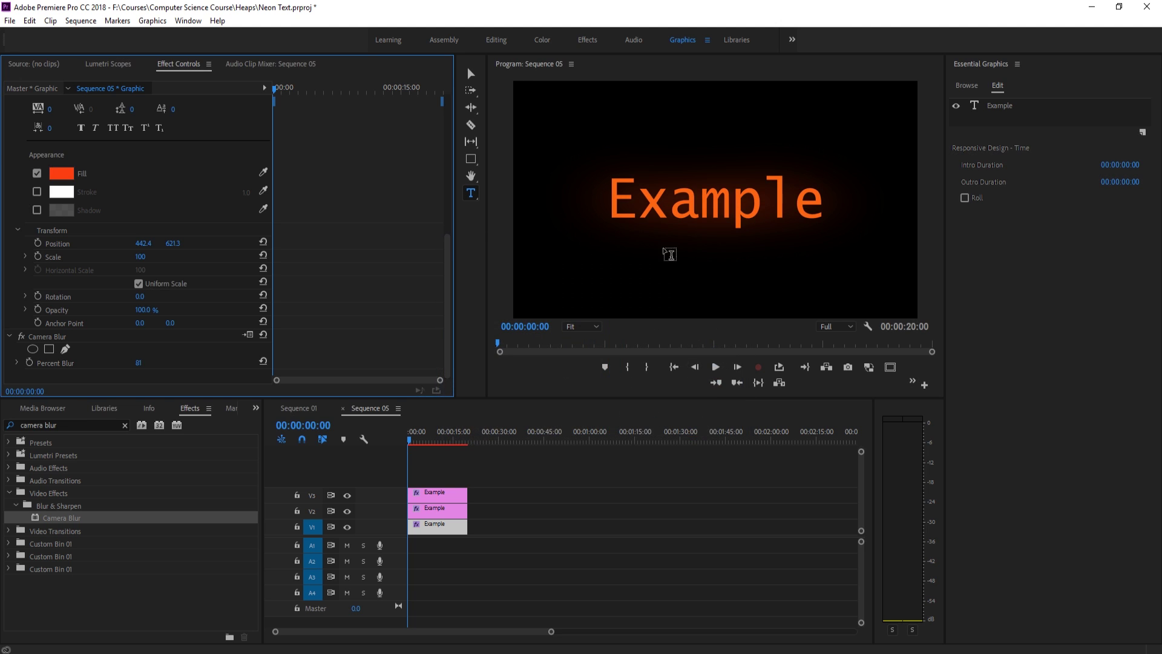
pyautogui.click(73, 175)
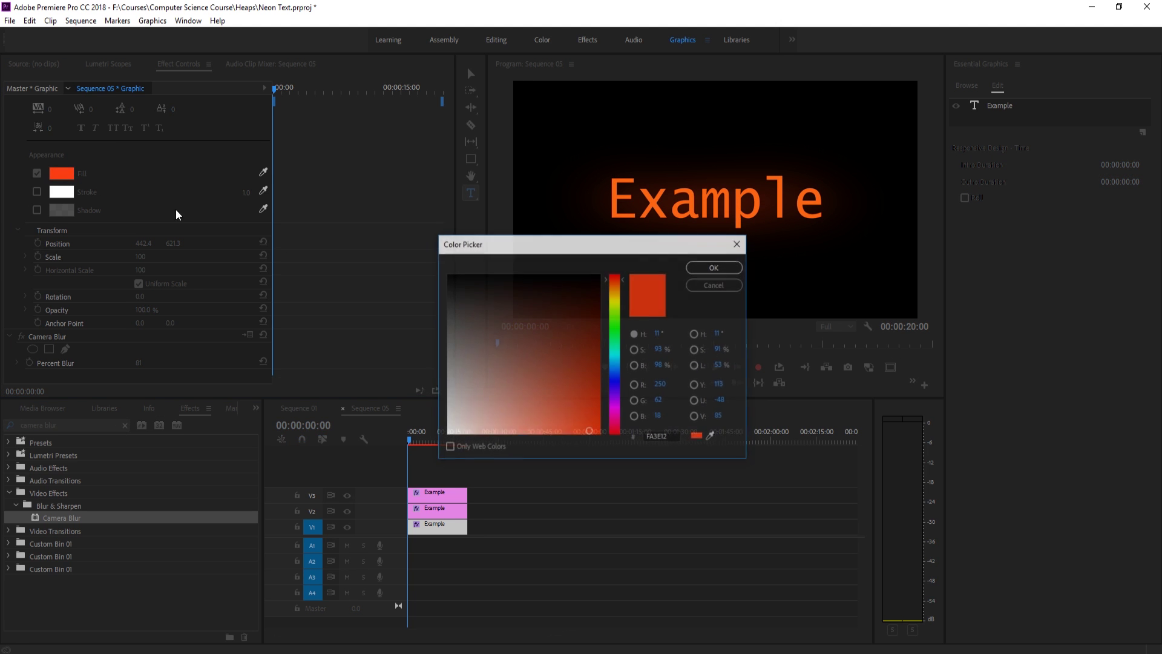
pyautogui.moveTo(616, 384); pyautogui.dragTo(615, 409)
pyautogui.click(715, 268)
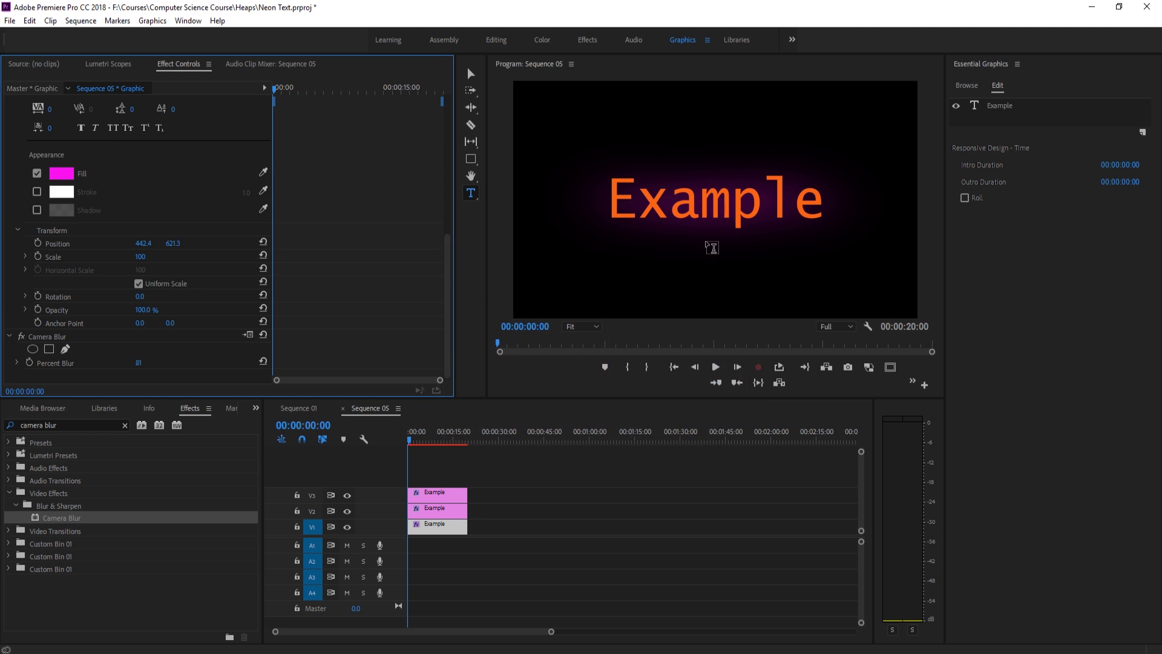
# Step: Apply Camera Blur to the middle Example clip, then select the bottom clip
pyautogui.click(448, 509)
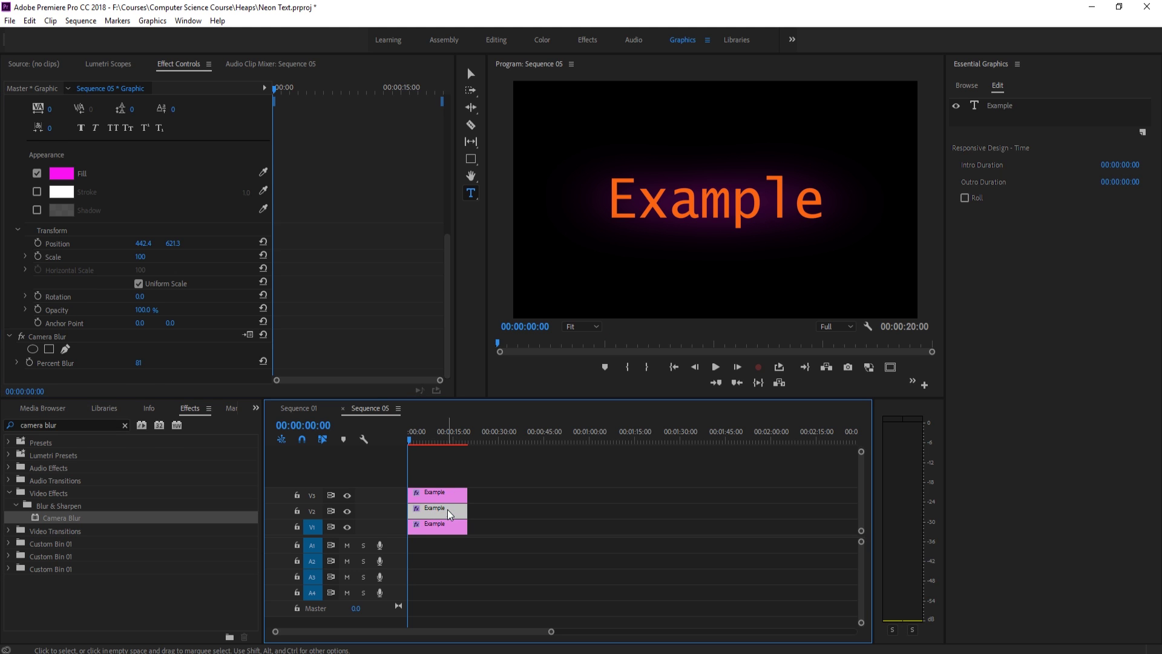
pyautogui.click(254, 408)
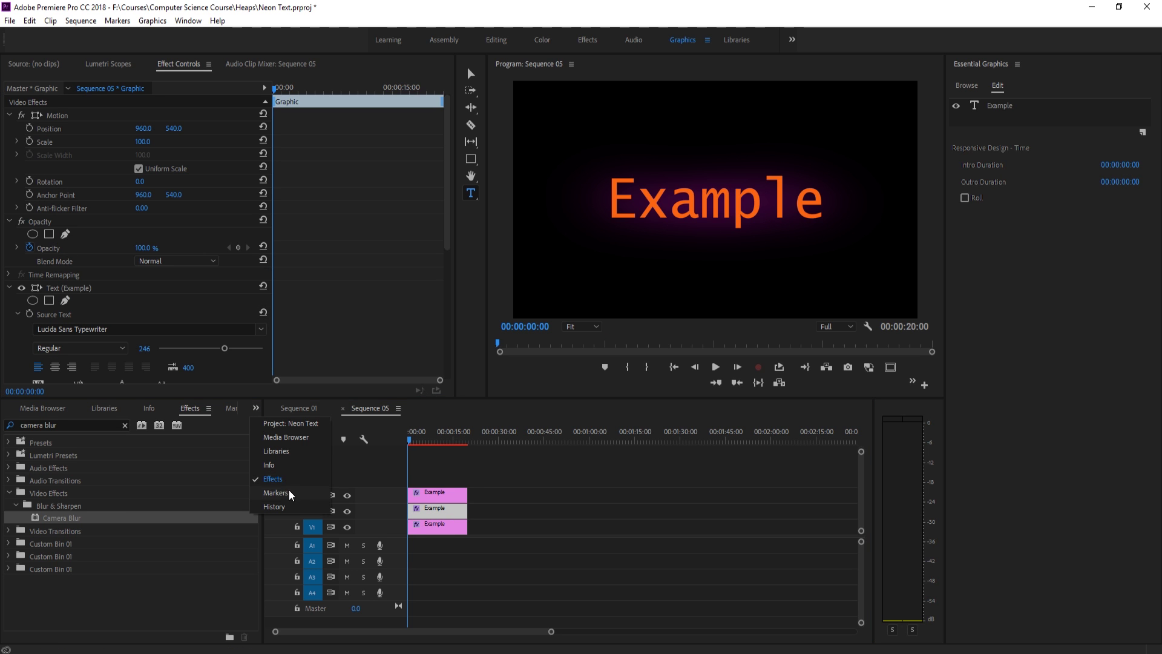
pyautogui.moveTo(63, 517); pyautogui.dragTo(455, 515)
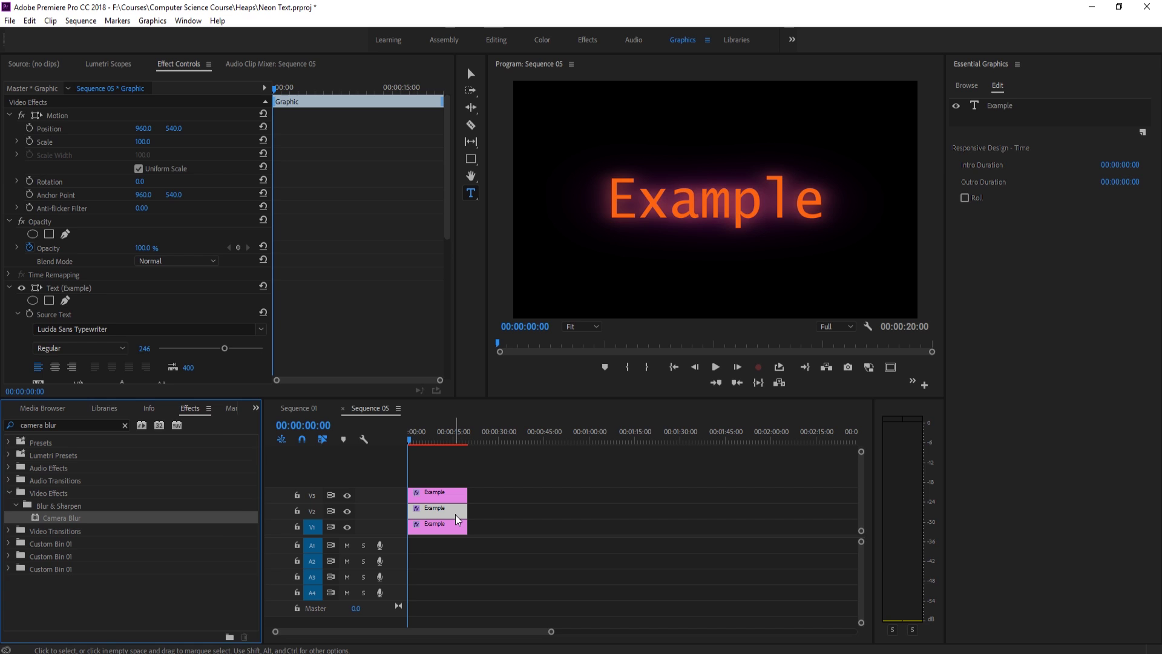
pyautogui.scroll(-5, 185, 339)
pyautogui.scroll(-5, 211, 350)
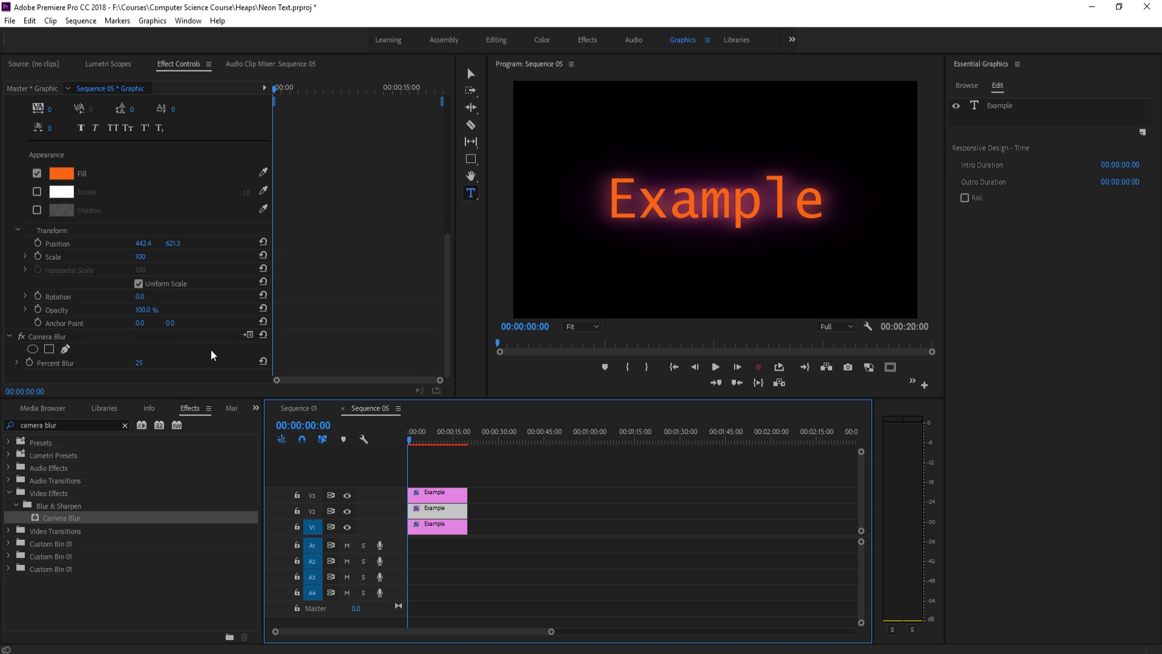
pyautogui.scroll(-5, 211, 350)
pyautogui.click(164, 359)
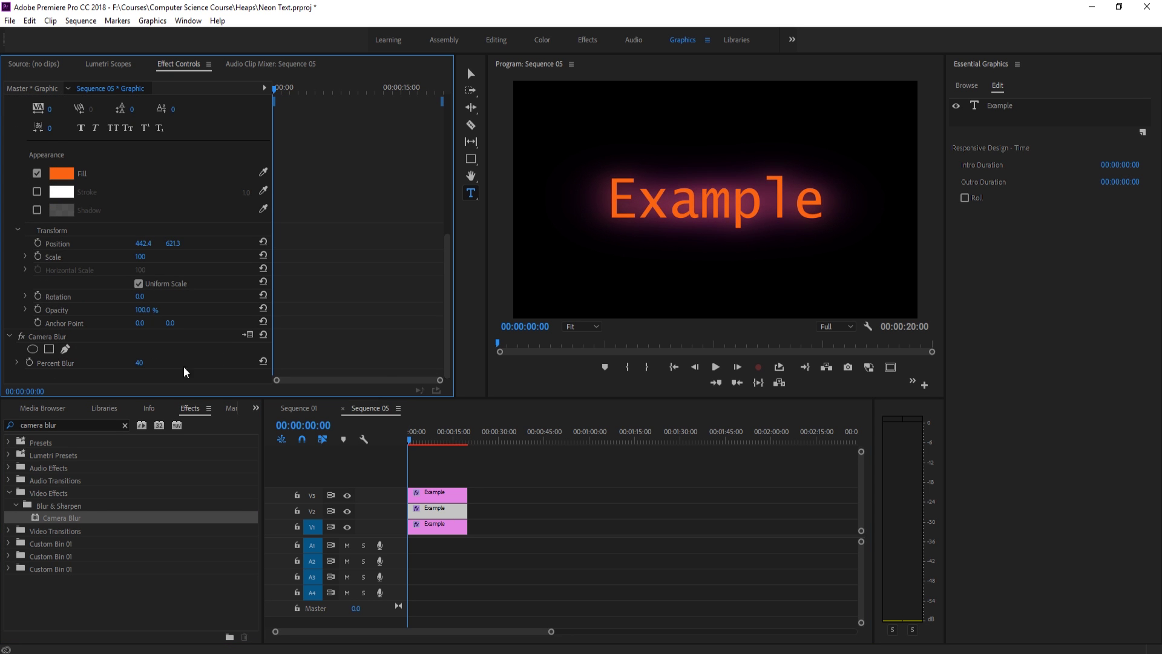
pyautogui.click(455, 525)
pyautogui.scroll(-3, 230, 342)
pyautogui.scroll(-2, 232, 346)
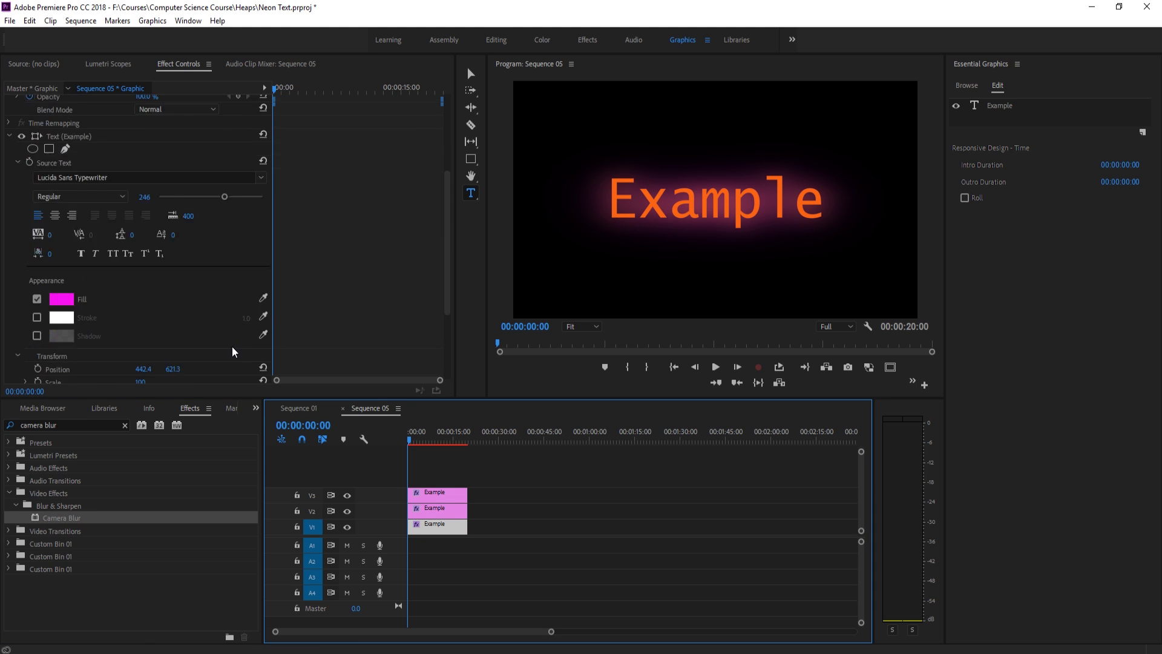
pyautogui.scroll(-3, 232, 345)
pyautogui.scroll(1, 185, 325)
pyautogui.scroll(-1, 189, 268)
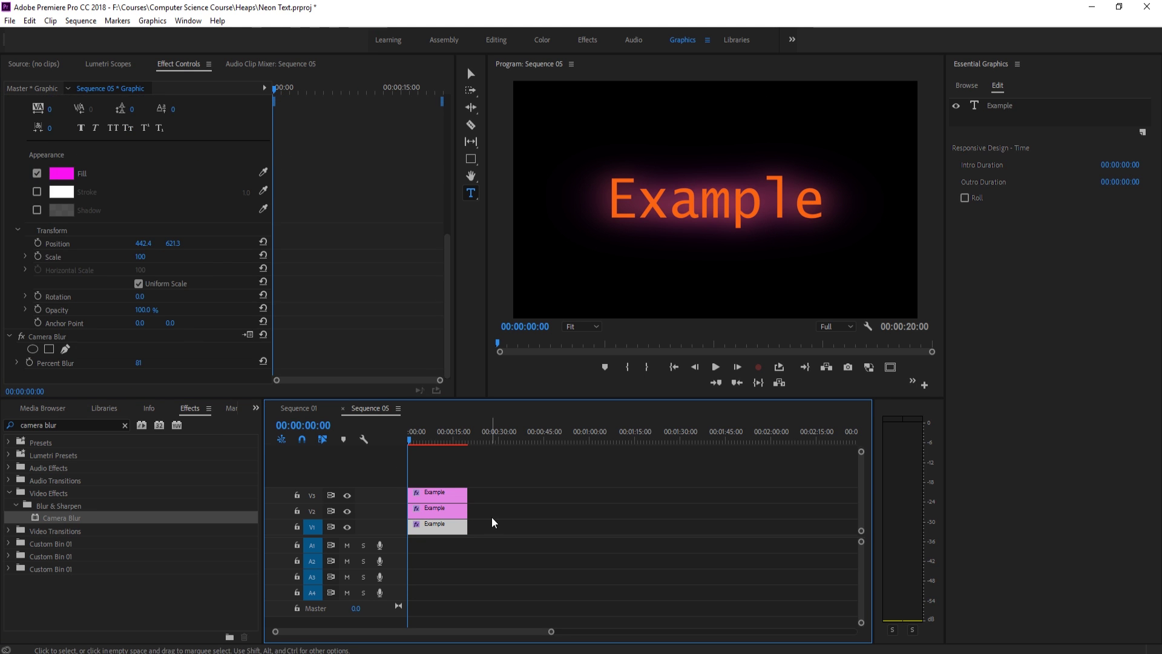
# Step: Change another Example clip's fill colour to yellow
pyautogui.click(441, 523)
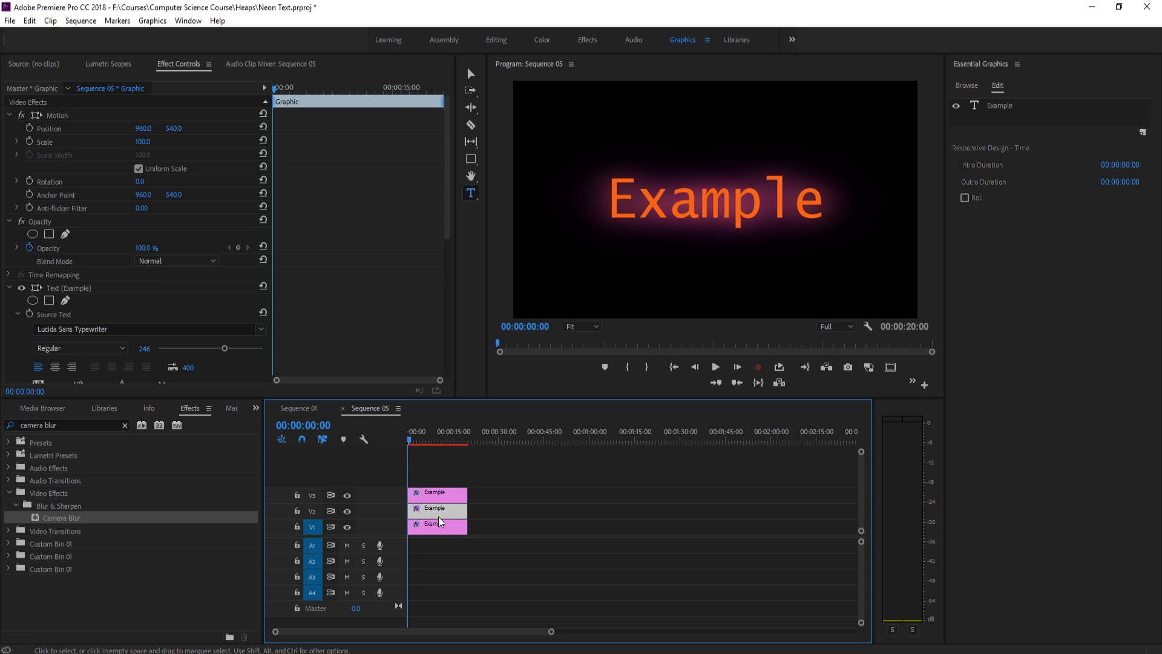
pyautogui.scroll(-4, 227, 322)
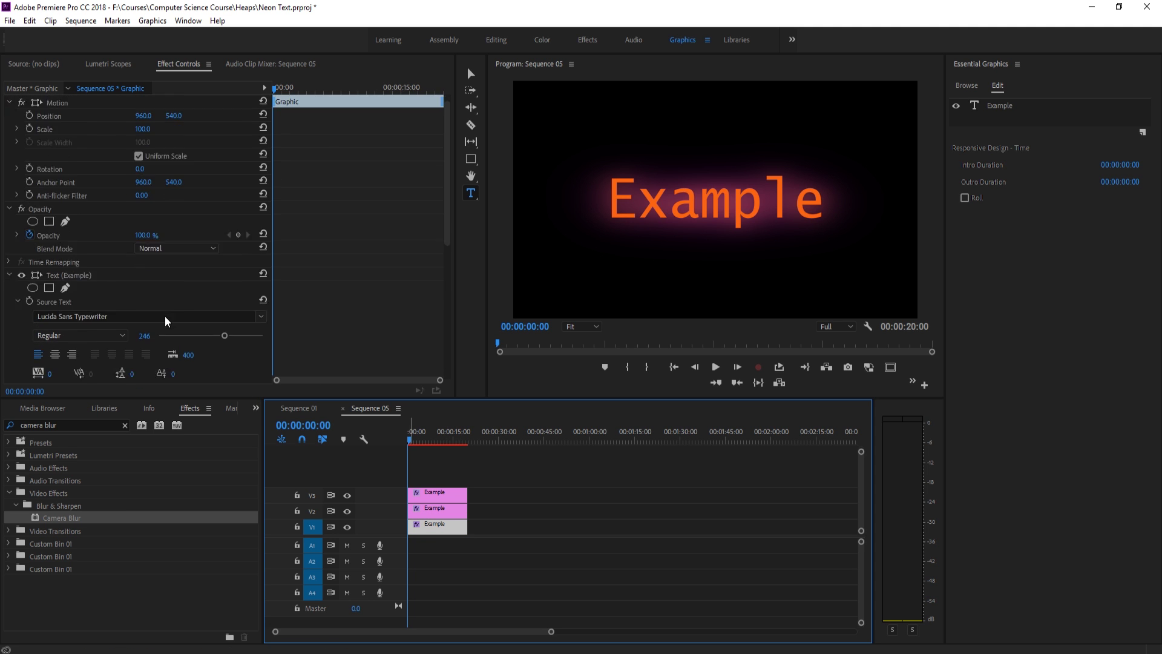
pyautogui.scroll(2, 164, 317)
pyautogui.click(56, 301)
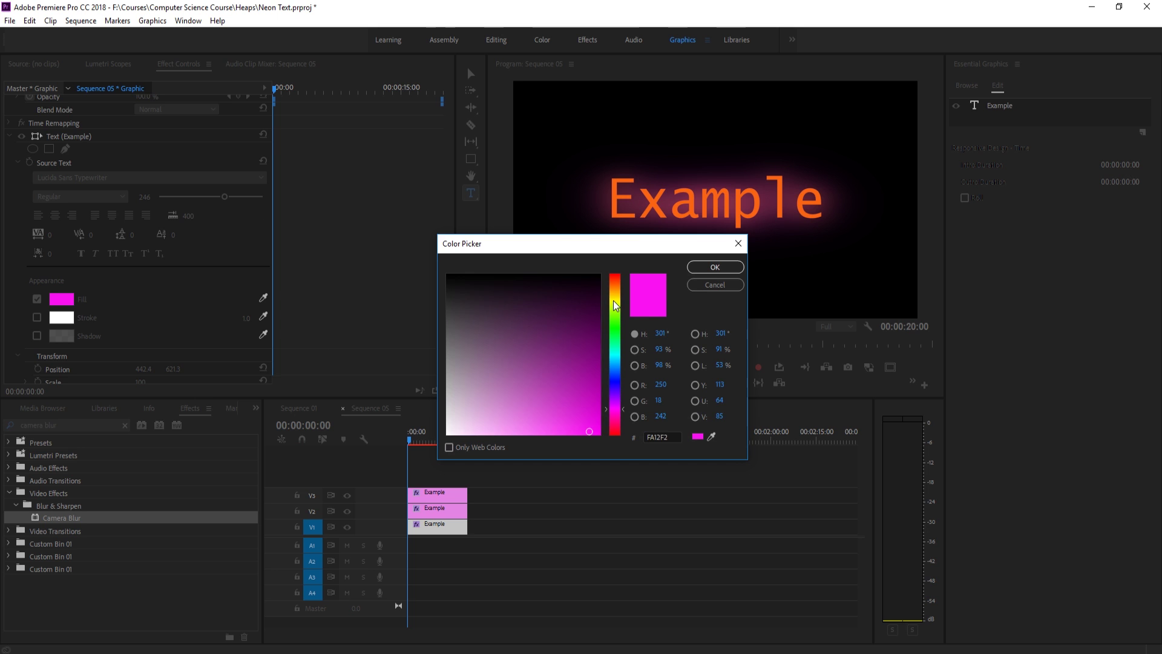
pyautogui.moveTo(617, 313); pyautogui.dragTo(618, 307)
pyautogui.click(713, 267)
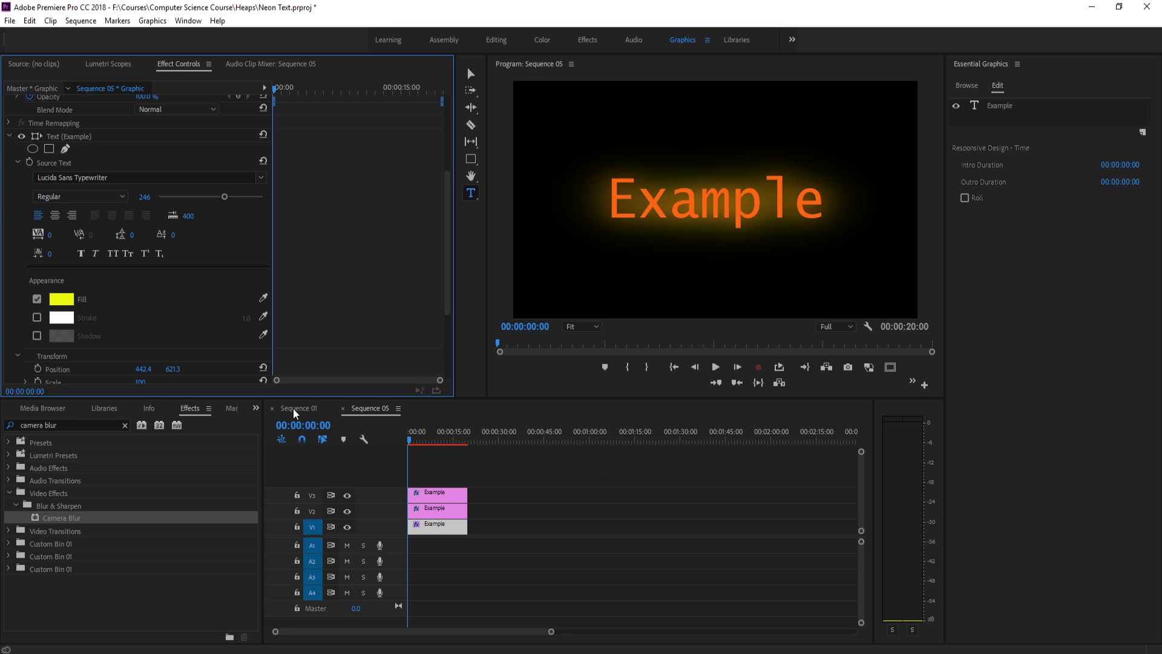
# Step: Lower the middle V2 glow clip's opacity to 19 percent
pyautogui.click(443, 508)
pyautogui.scroll(-5, 173, 341)
pyautogui.scroll(-3, 207, 343)
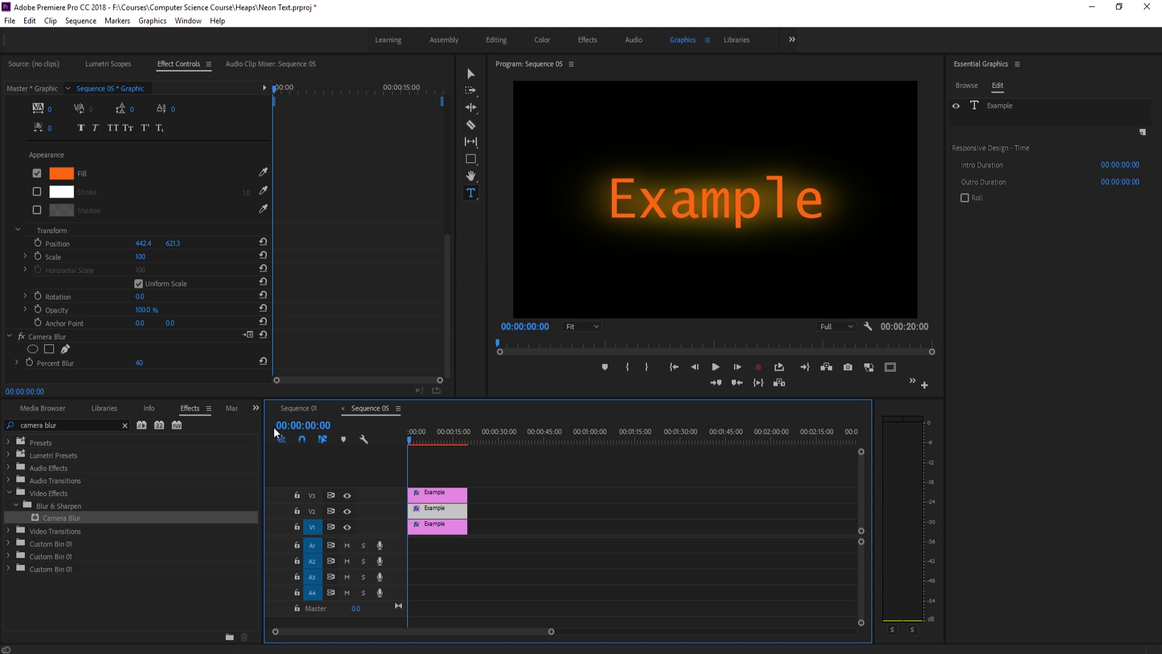
pyautogui.click(431, 527)
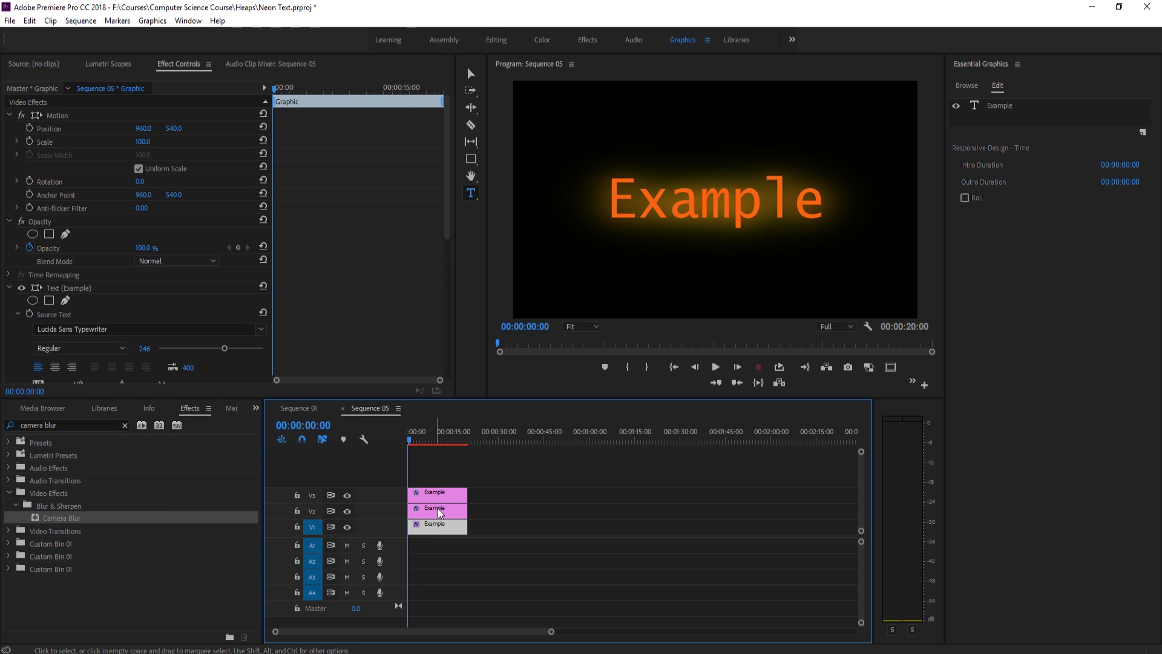
pyautogui.click(441, 509)
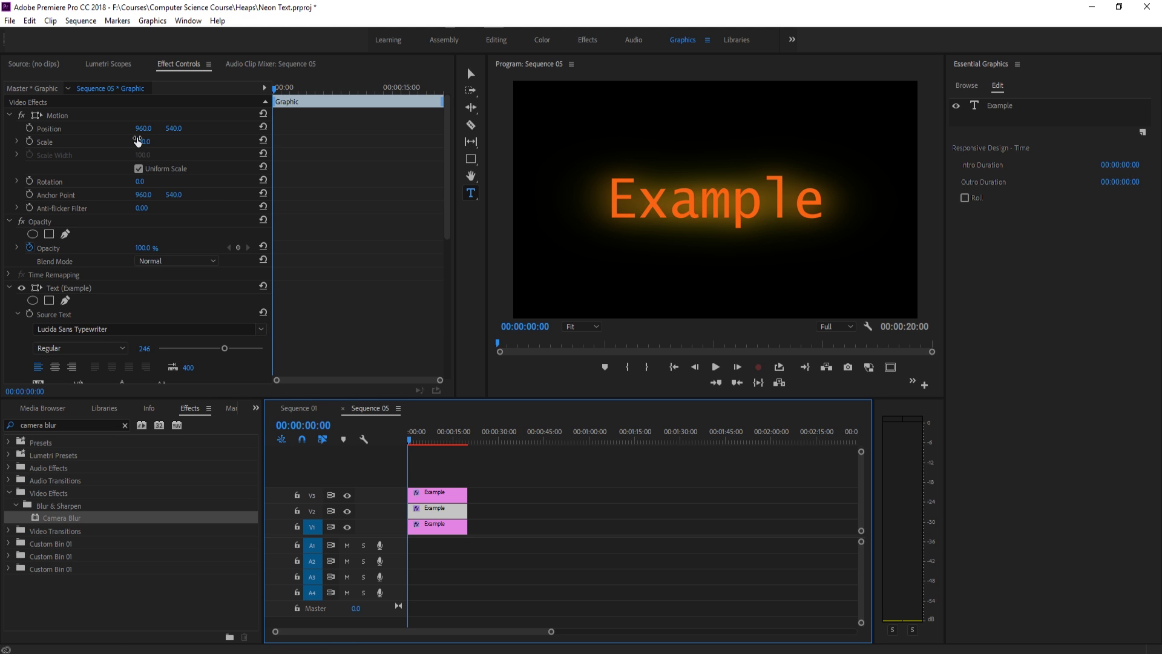
pyautogui.click(146, 246)
pyautogui.write('28')
pyautogui.press('Return')
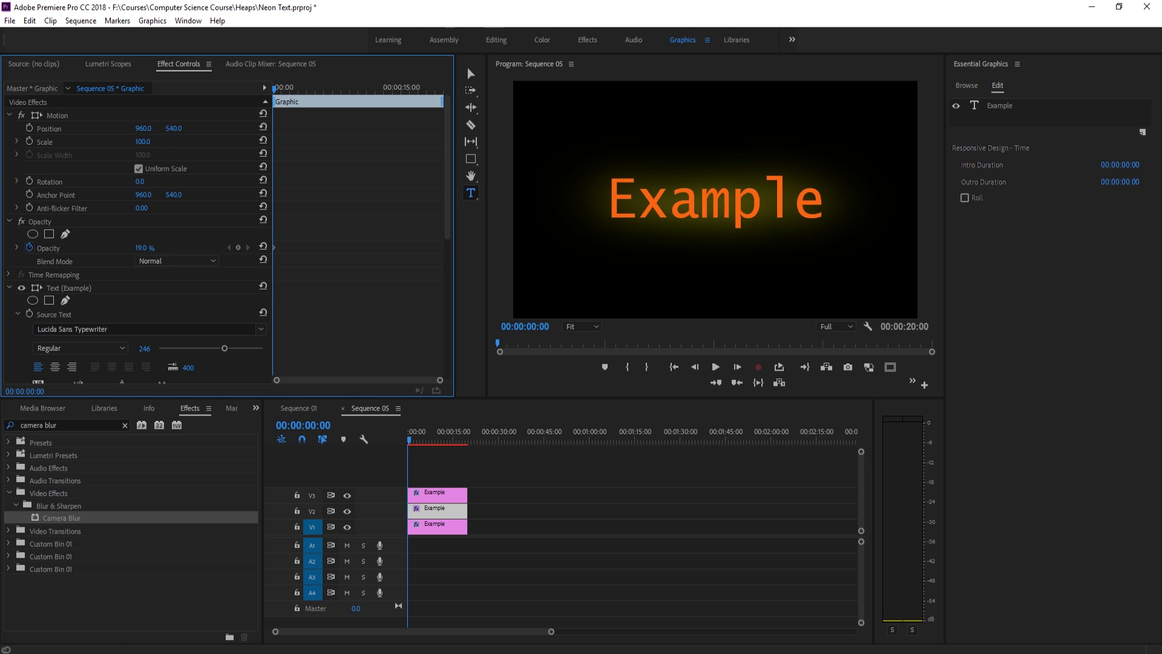
# Step: Raise the V1 clip's Camera Blur to 100 and preview the glow
pyautogui.click(437, 524)
pyautogui.scroll(-2, 226, 346)
pyautogui.scroll(-2, 213, 325)
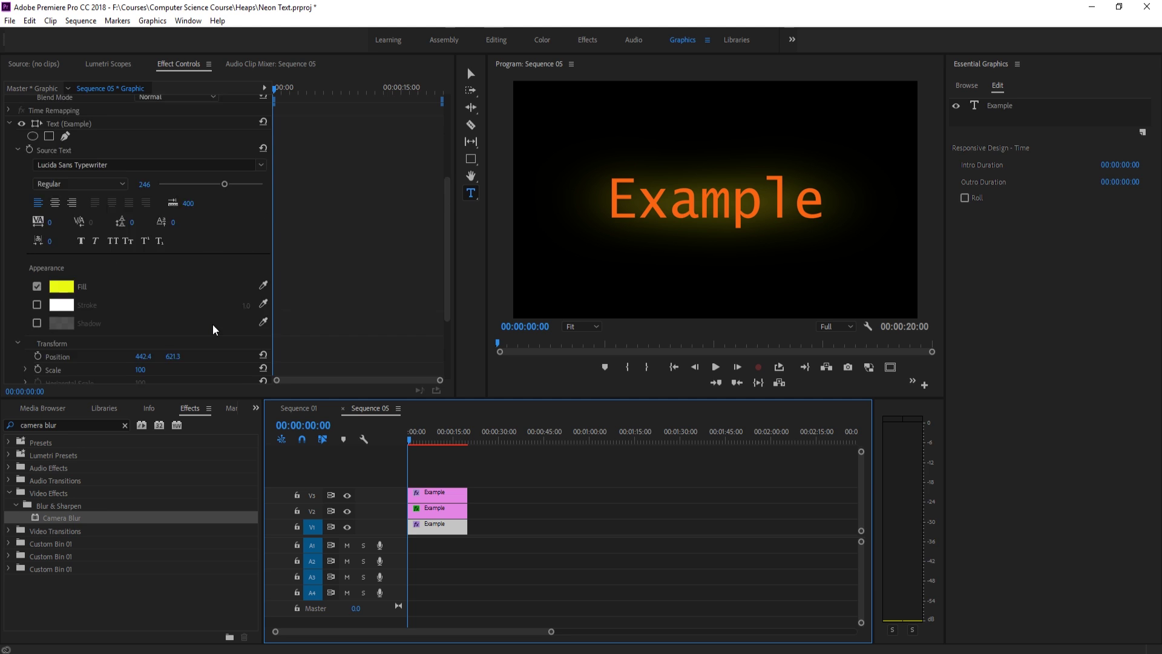
pyautogui.scroll(-2, 213, 324)
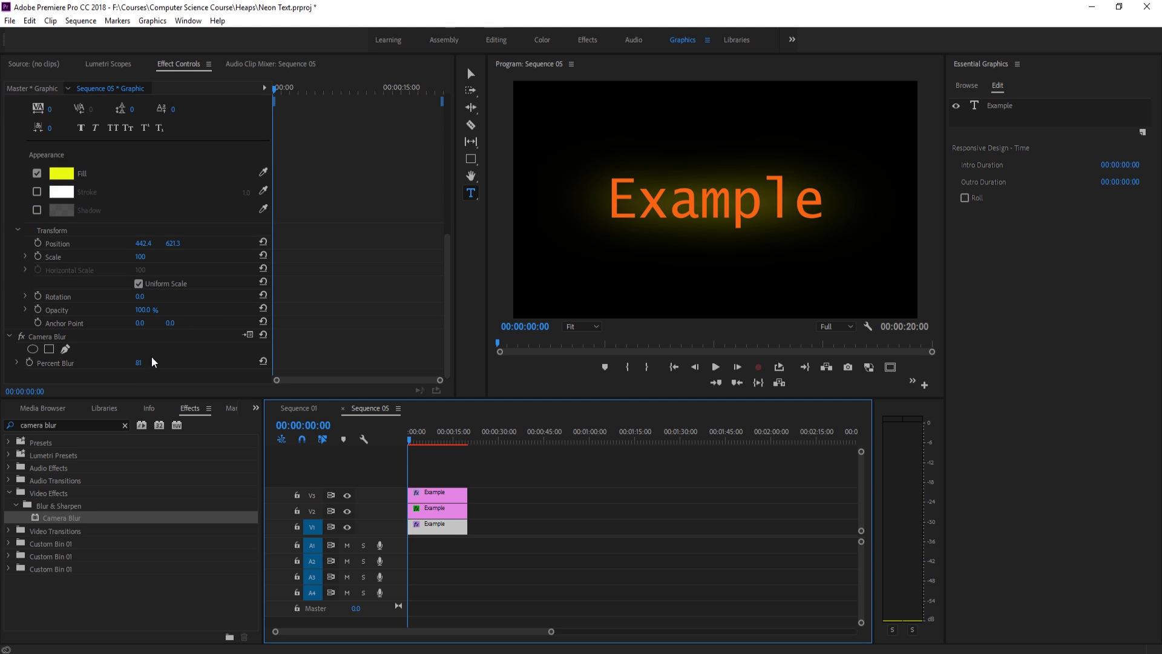
pyautogui.moveTo(139, 363); pyautogui.dragTo(155, 363)
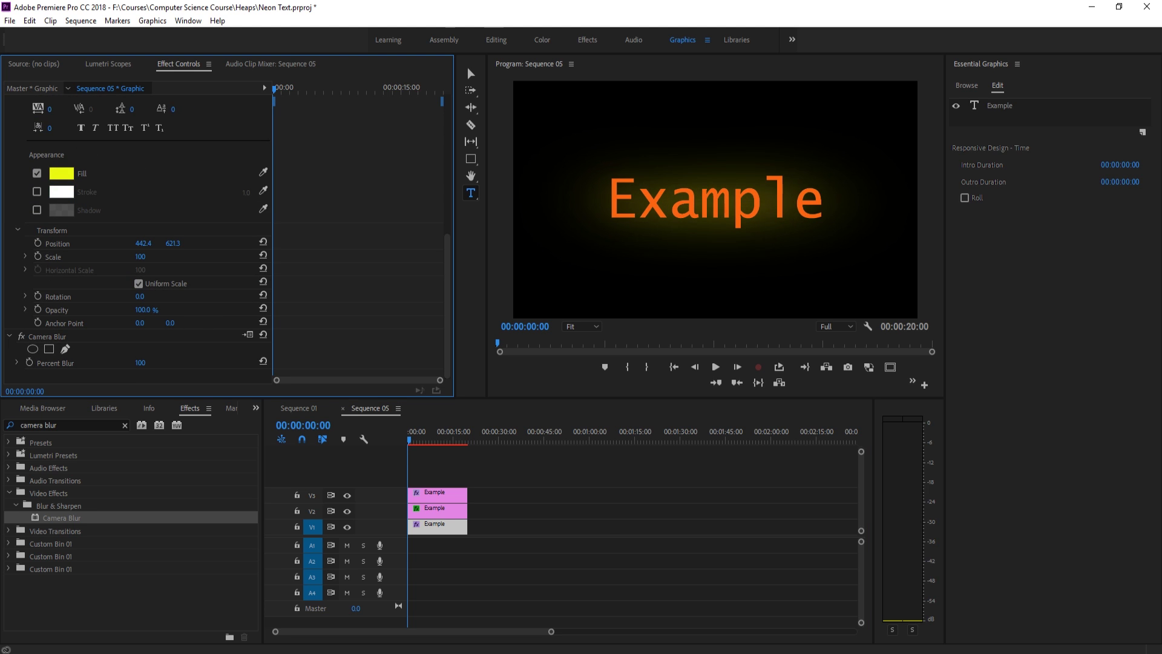
pyautogui.click(606, 443)
pyautogui.moveTo(524, 440); pyautogui.dragTo(379, 436)
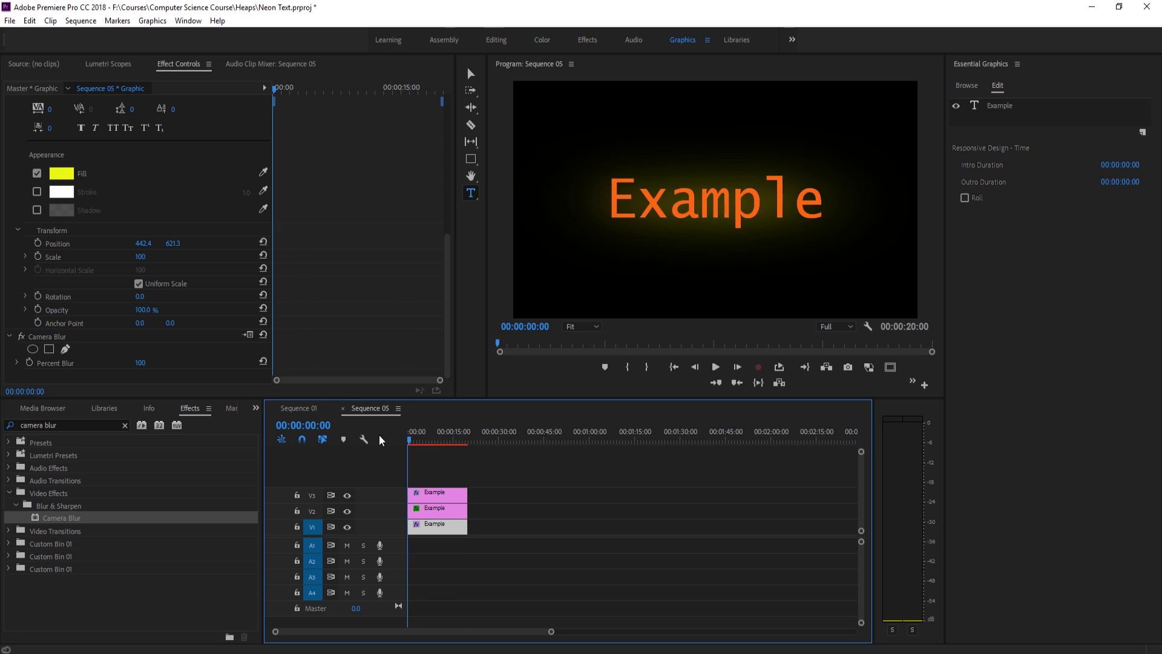
# Step: Refill the V3 Example text clip with a lighter, softer orange
pyautogui.click(528, 506)
pyautogui.click(444, 497)
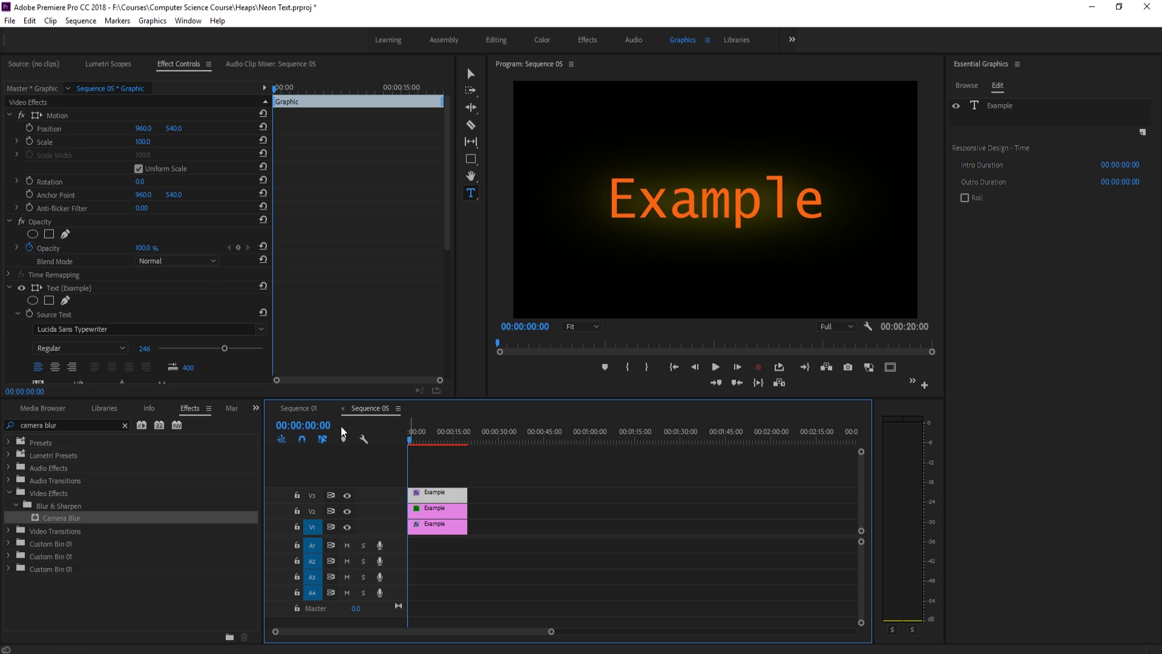
pyautogui.scroll(-3, 227, 366)
pyautogui.scroll(-3, 226, 366)
pyautogui.click(61, 299)
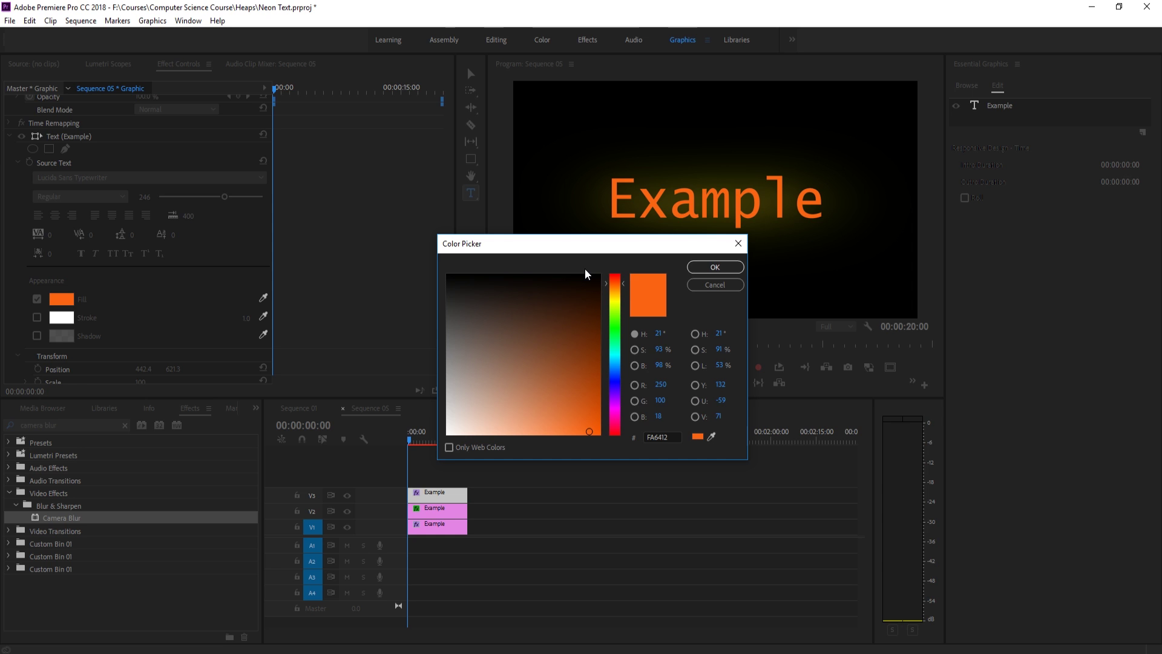
pyautogui.moveTo(593, 246); pyautogui.dragTo(599, 261)
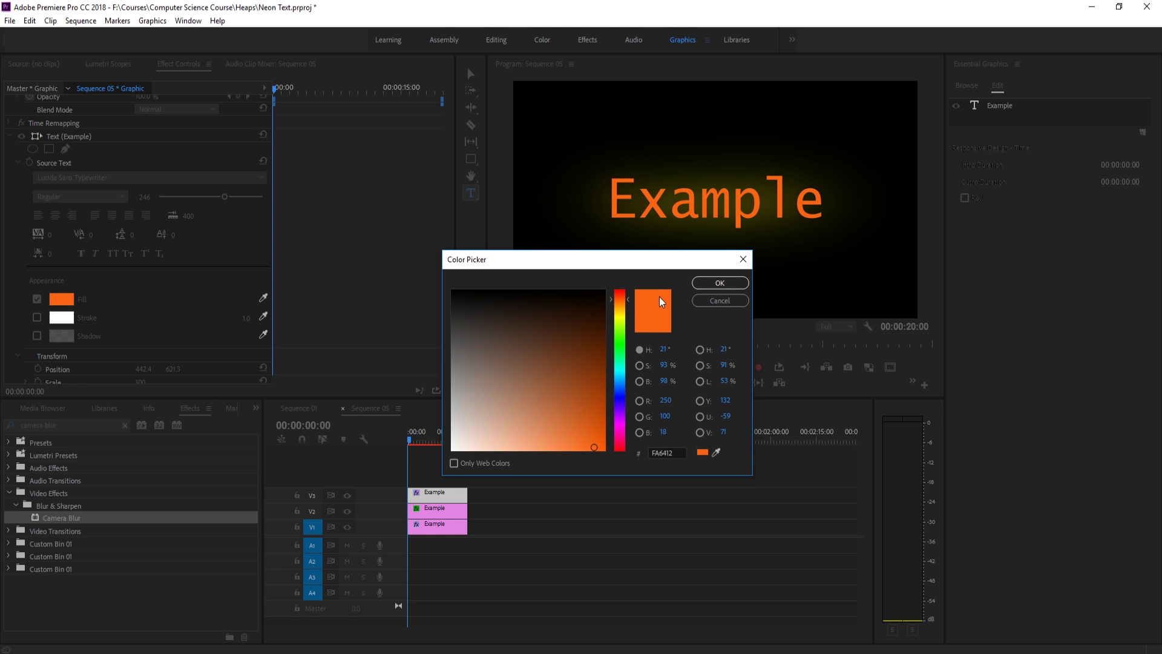
pyautogui.moveTo(588, 448); pyautogui.dragTo(579, 449)
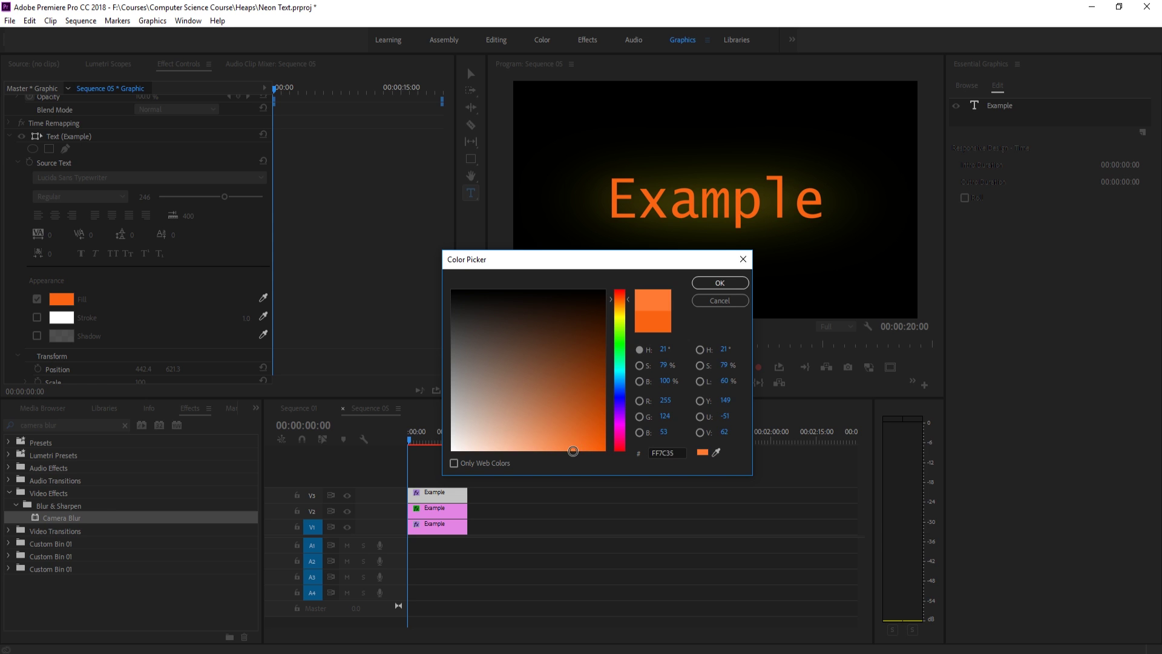
pyautogui.click(719, 282)
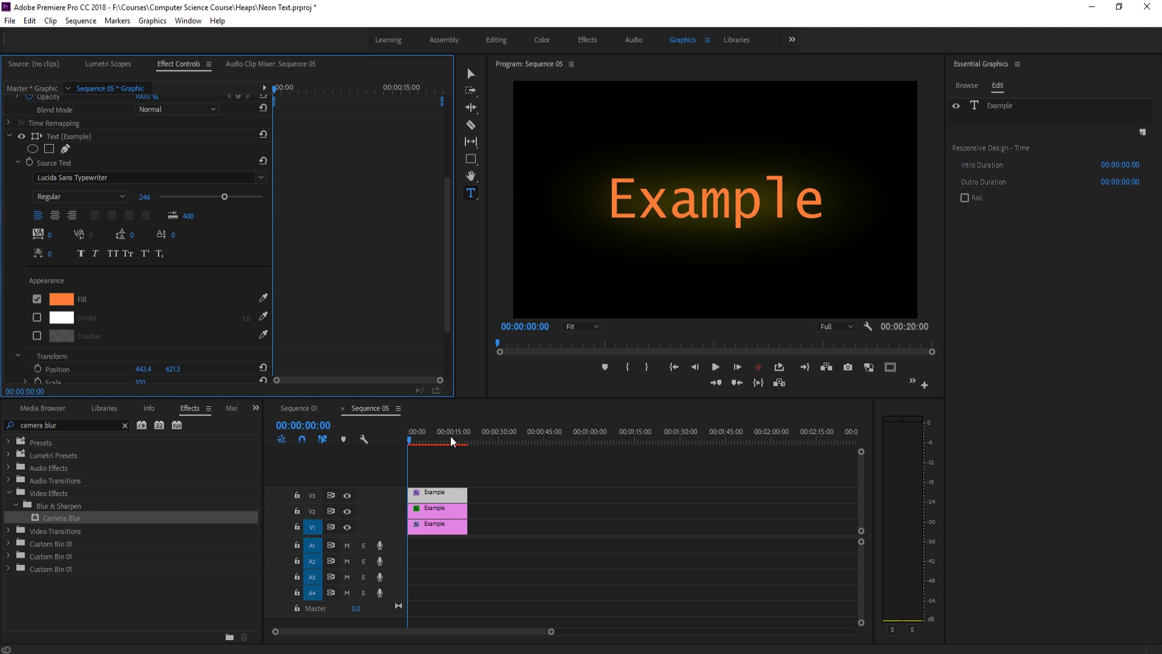
# Step: Duplicate the V1 Example clip onto V4 and delete the copy's Camera Blur
pyautogui.click(413, 434)
pyautogui.click(443, 526)
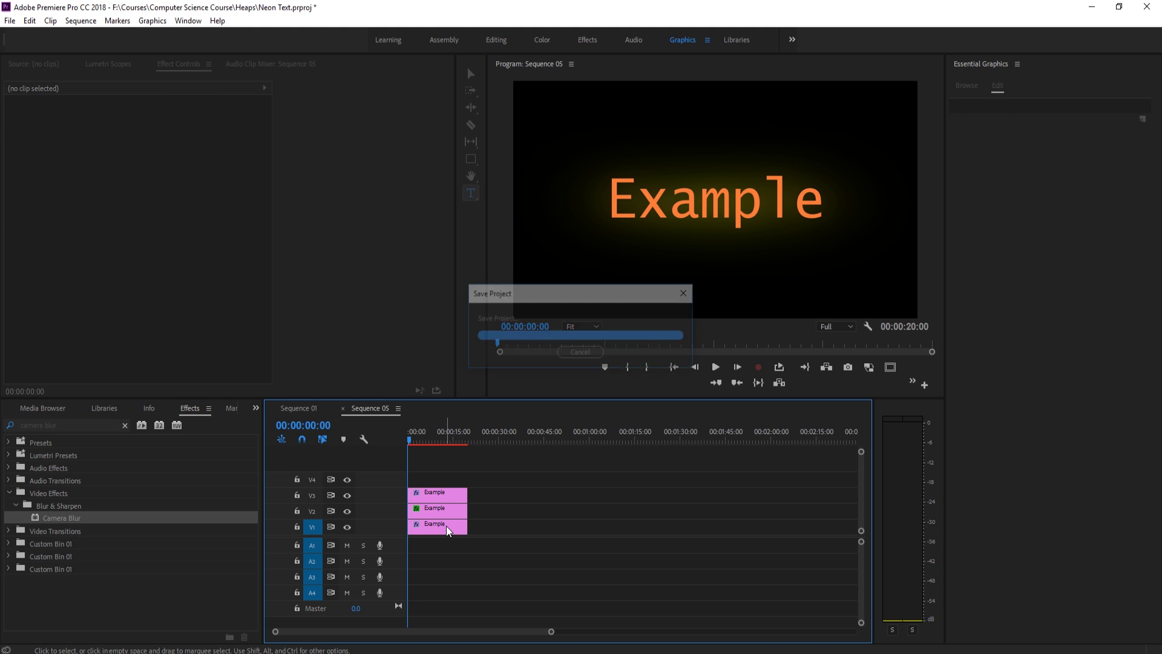
pyautogui.moveTo(441, 526); pyautogui.dragTo(439, 475)
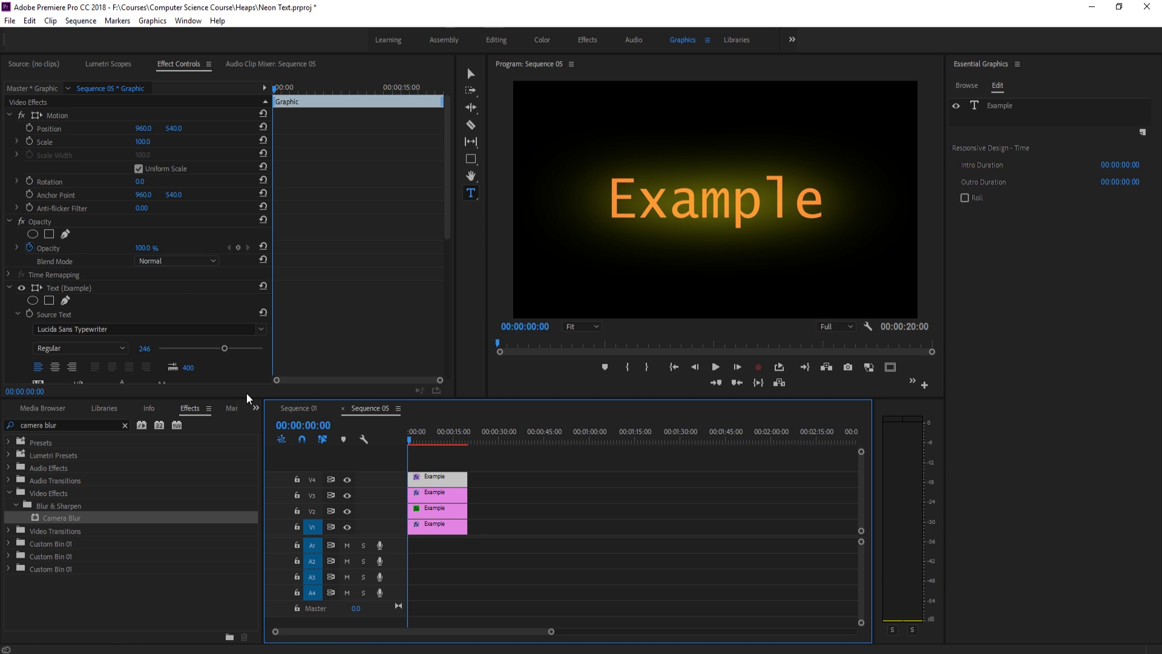
pyautogui.scroll(-2, 189, 272)
pyautogui.scroll(-3, 189, 275)
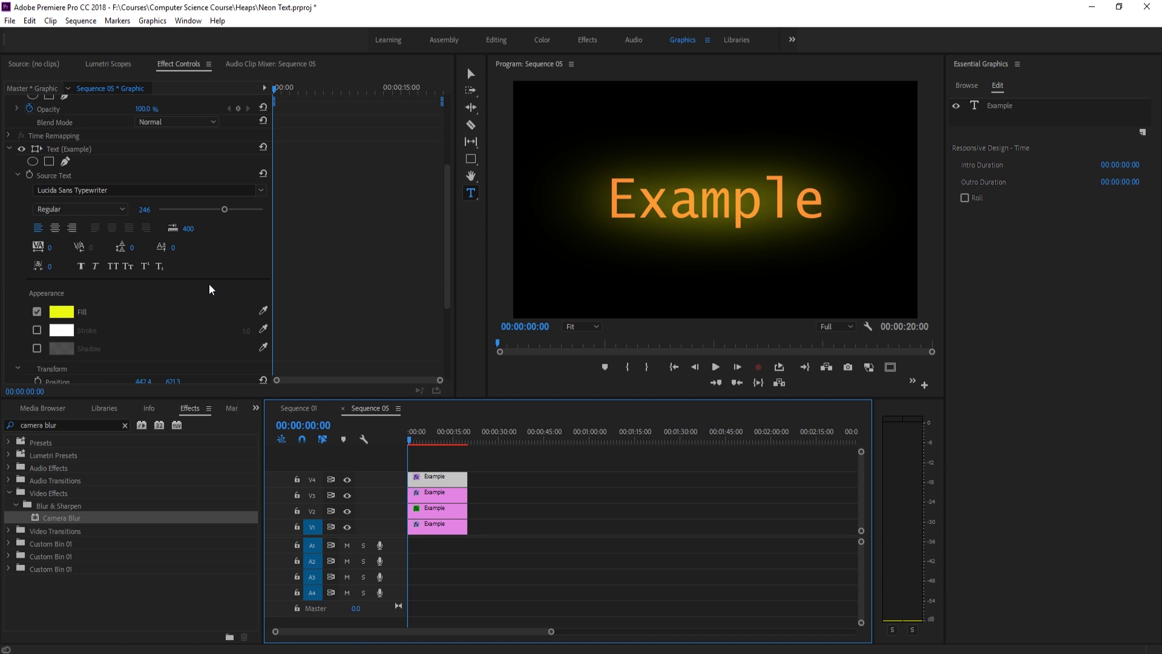
pyautogui.scroll(-3, 209, 284)
pyautogui.click(49, 337)
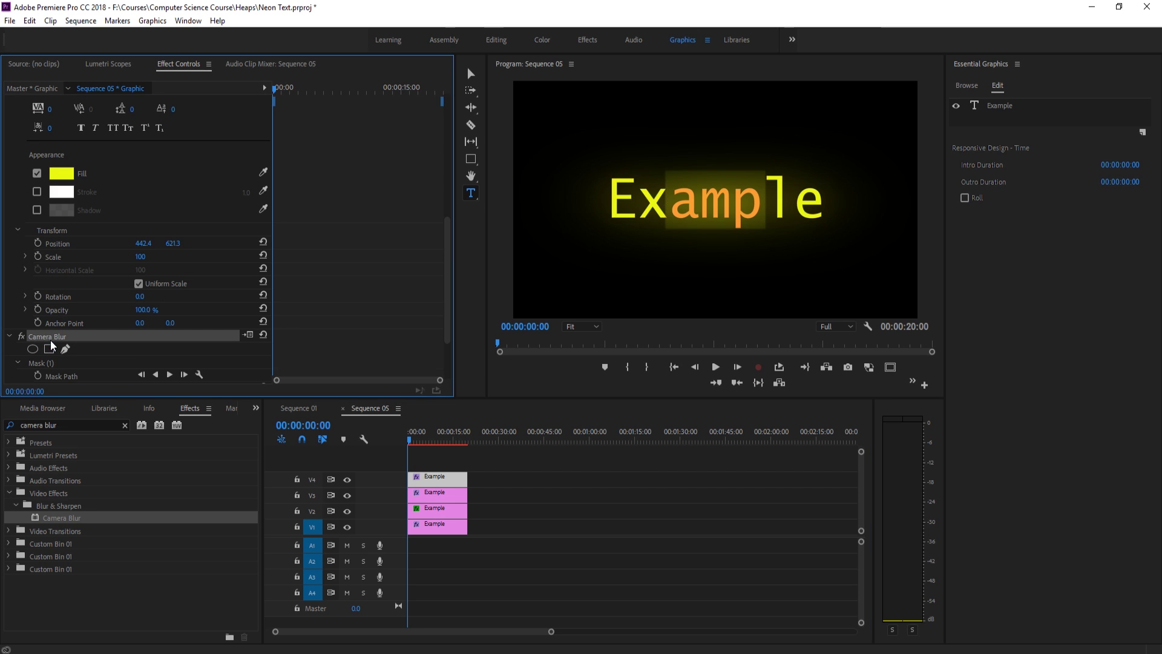
pyautogui.press('Delete')
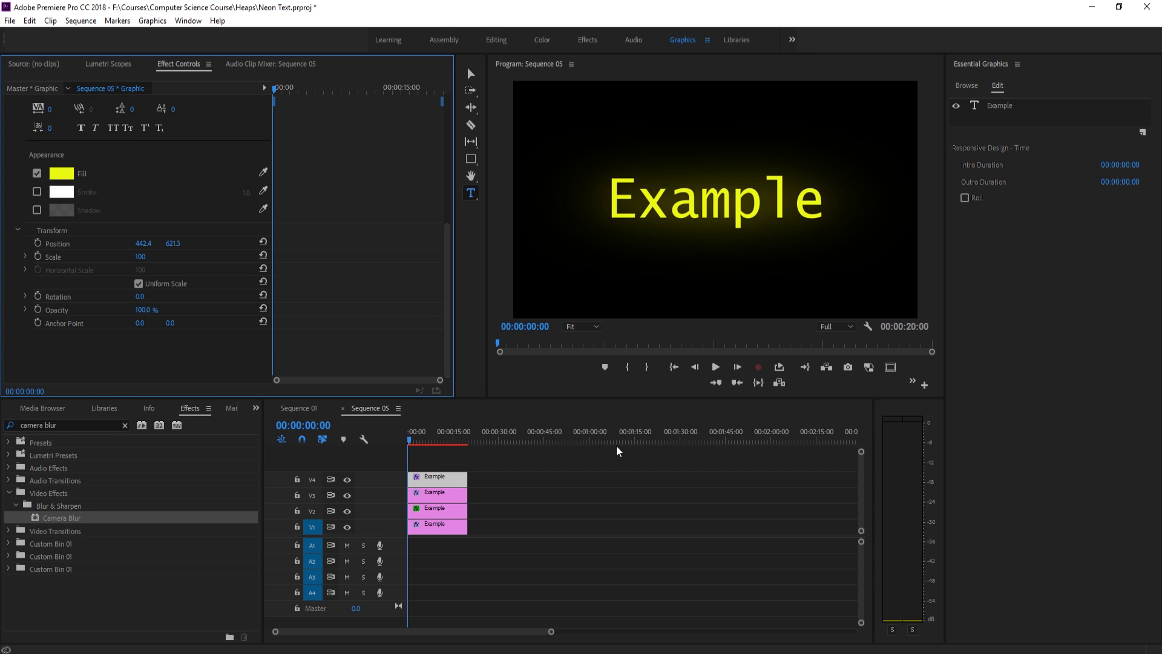
# Step: Change the V4 copy's fill from yellow to orange
pyautogui.click(446, 478)
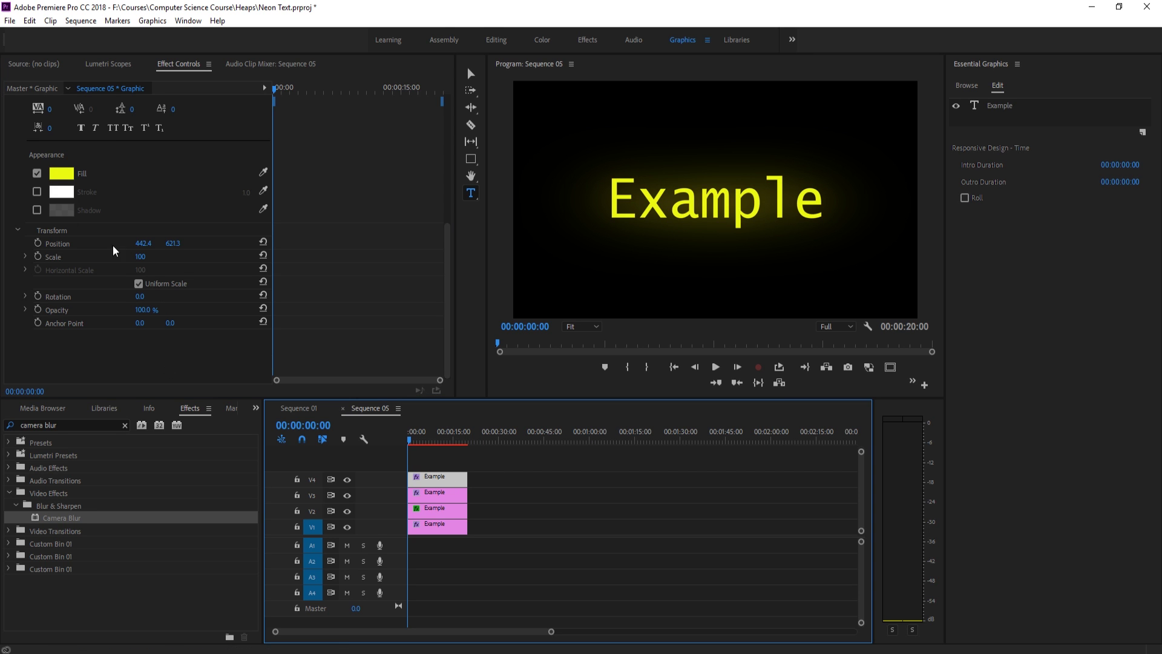
pyautogui.click(58, 177)
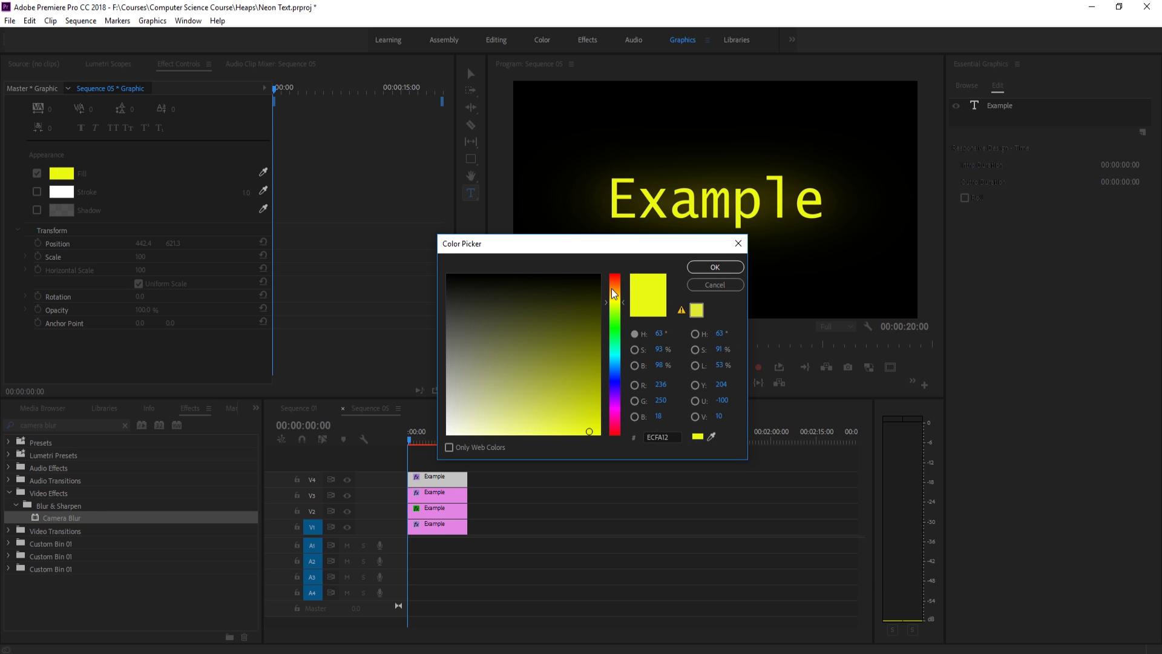
pyautogui.moveTo(611, 288); pyautogui.dragTo(615, 289)
pyautogui.click(714, 268)
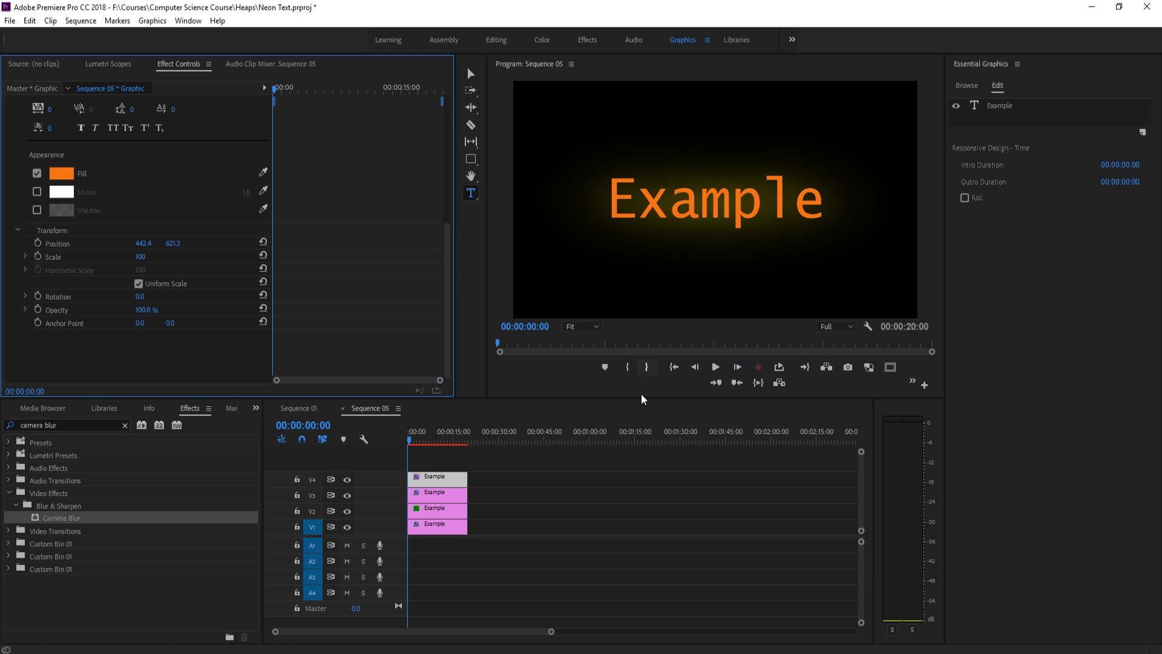
pyautogui.click(567, 526)
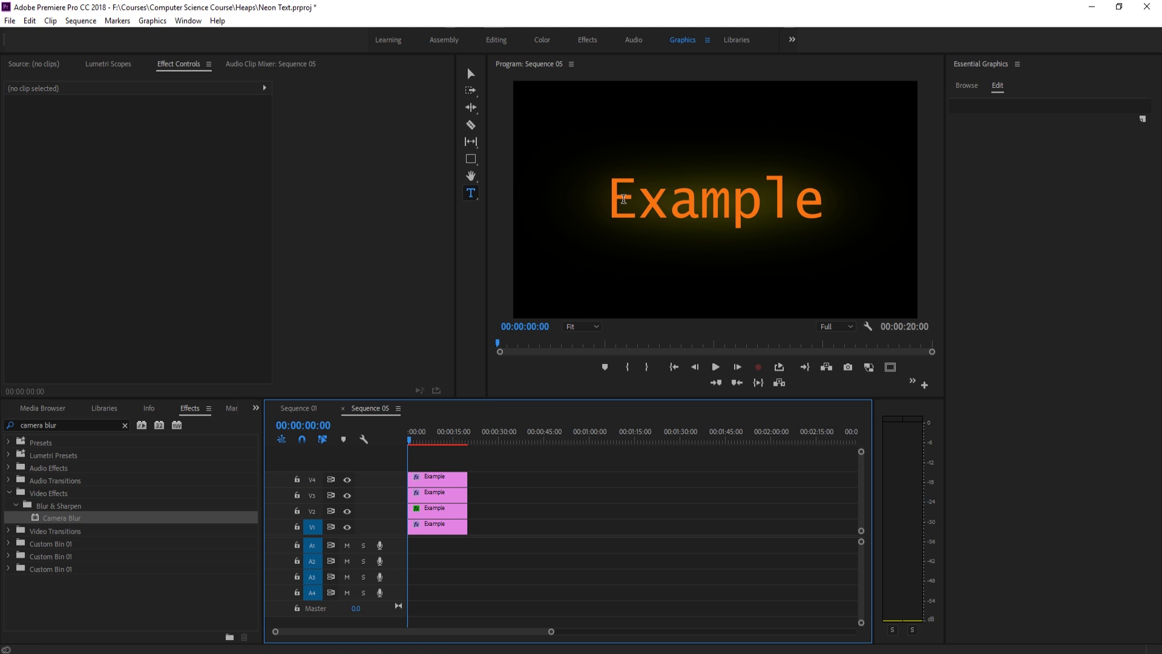
# Step: Toggle the V1, V2 and V4 layers' visibility to compare the glow
pyautogui.click(346, 512)
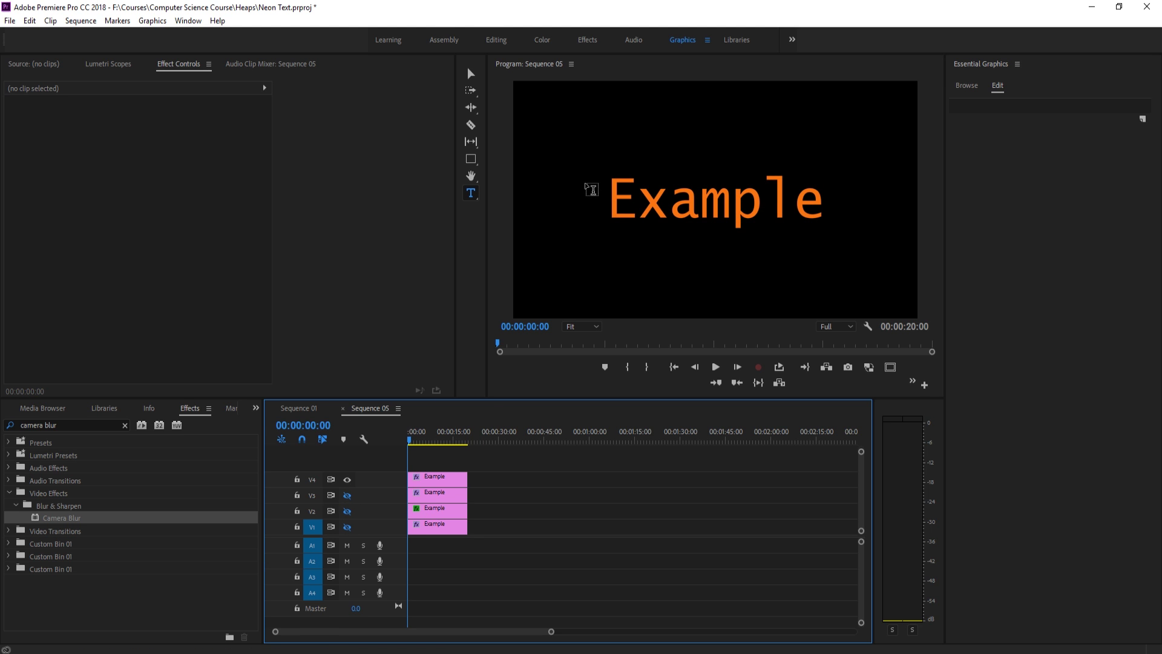
pyautogui.click(431, 440)
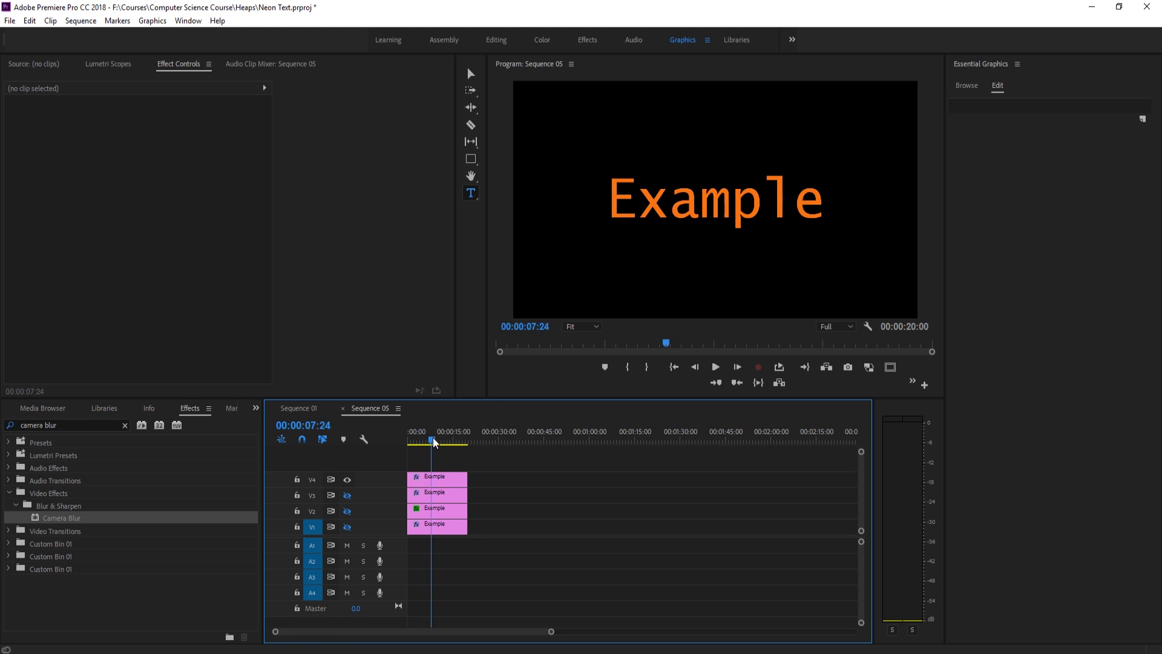
pyautogui.click(347, 523)
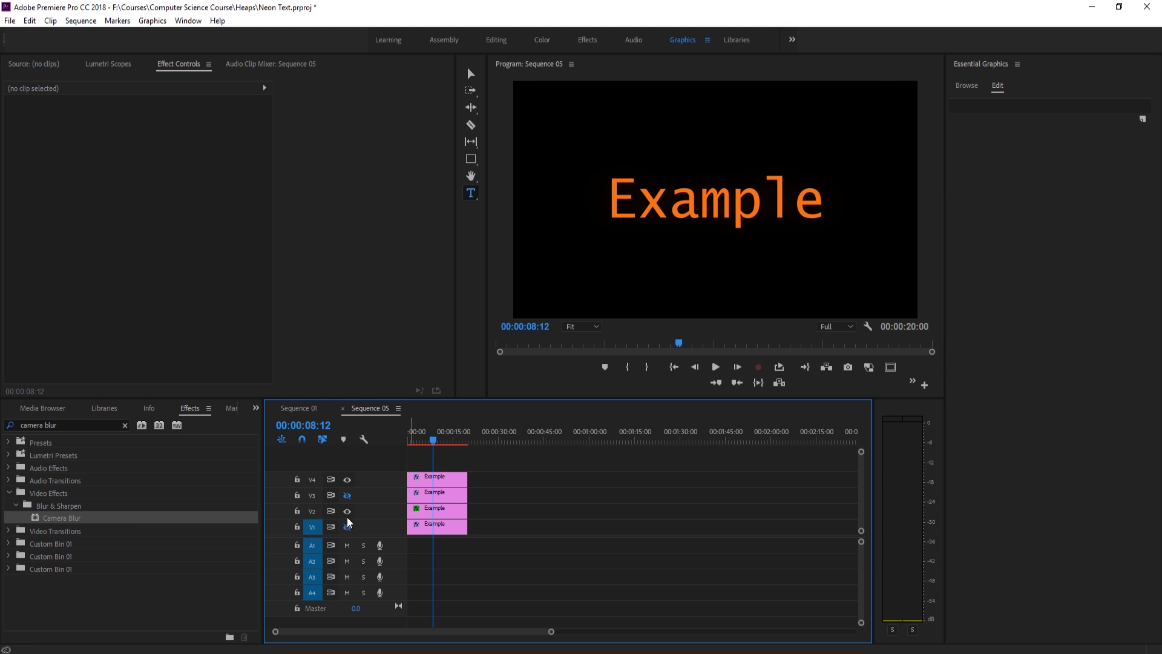
pyautogui.click(347, 480)
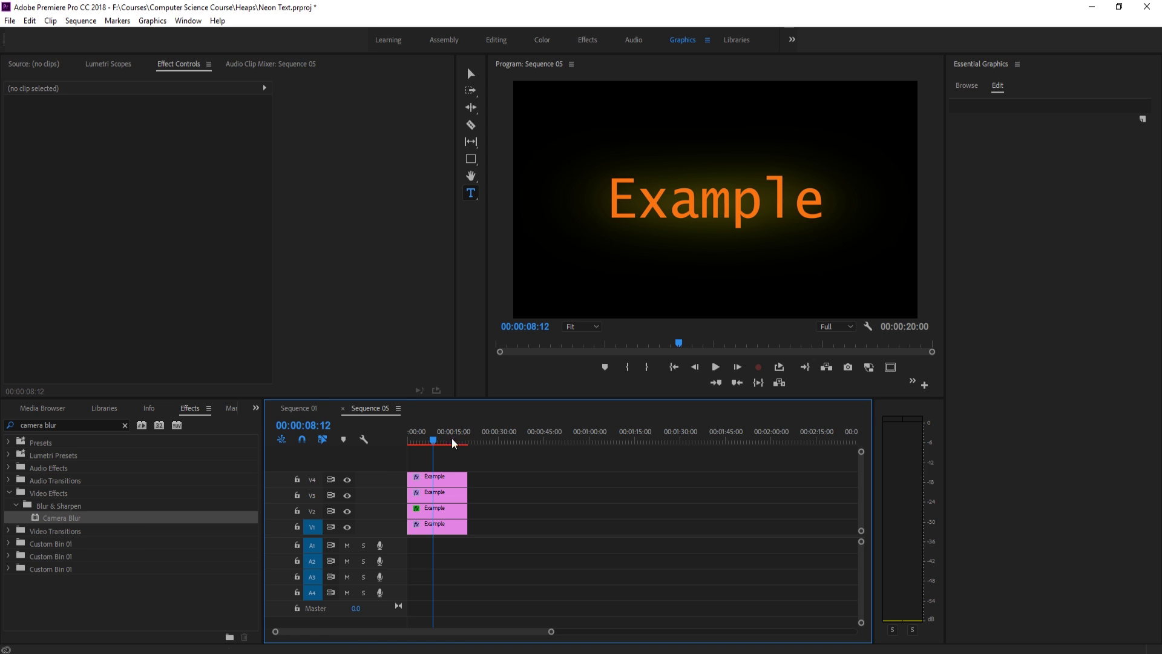
pyautogui.click(347, 480)
# Step: Refill the V3 copy a paler peach-orange and show the V4 layer again
pyautogui.click(446, 498)
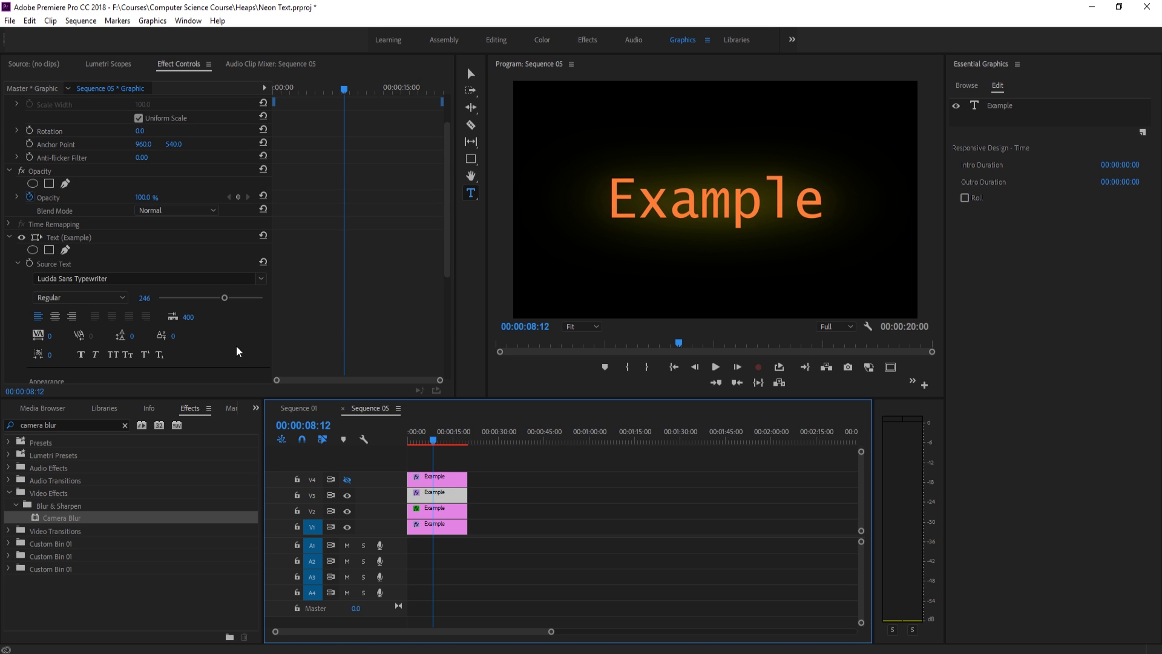
pyautogui.scroll(-3, 236, 346)
pyautogui.scroll(-3, 239, 330)
pyautogui.click(64, 249)
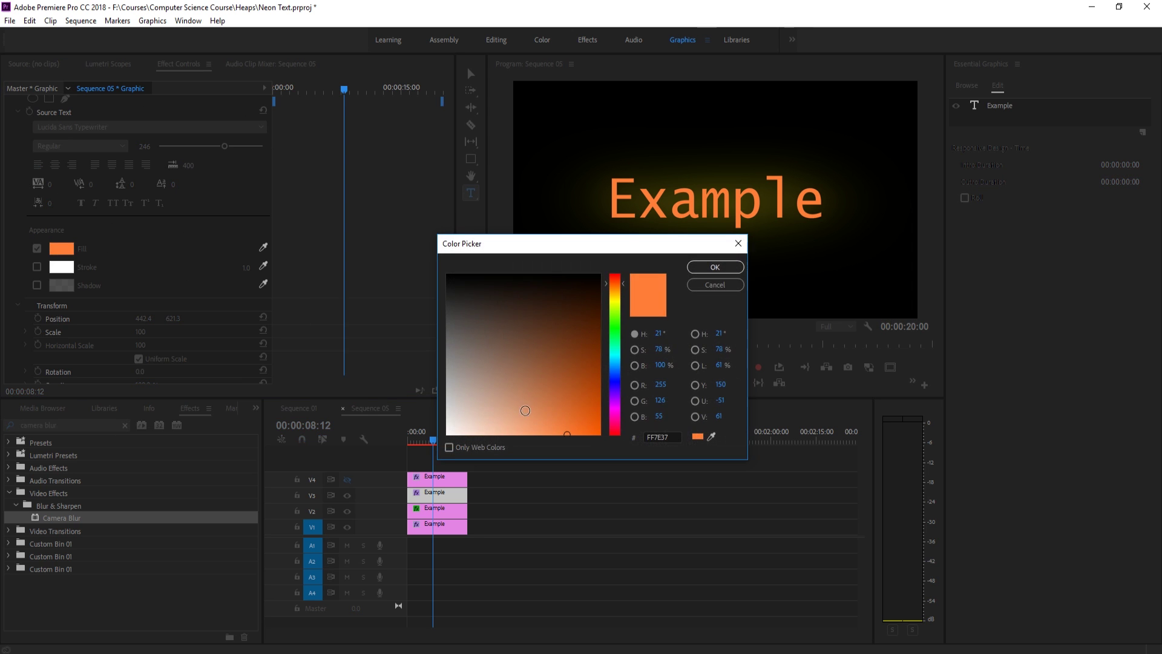
pyautogui.click(536, 430)
pyautogui.click(712, 271)
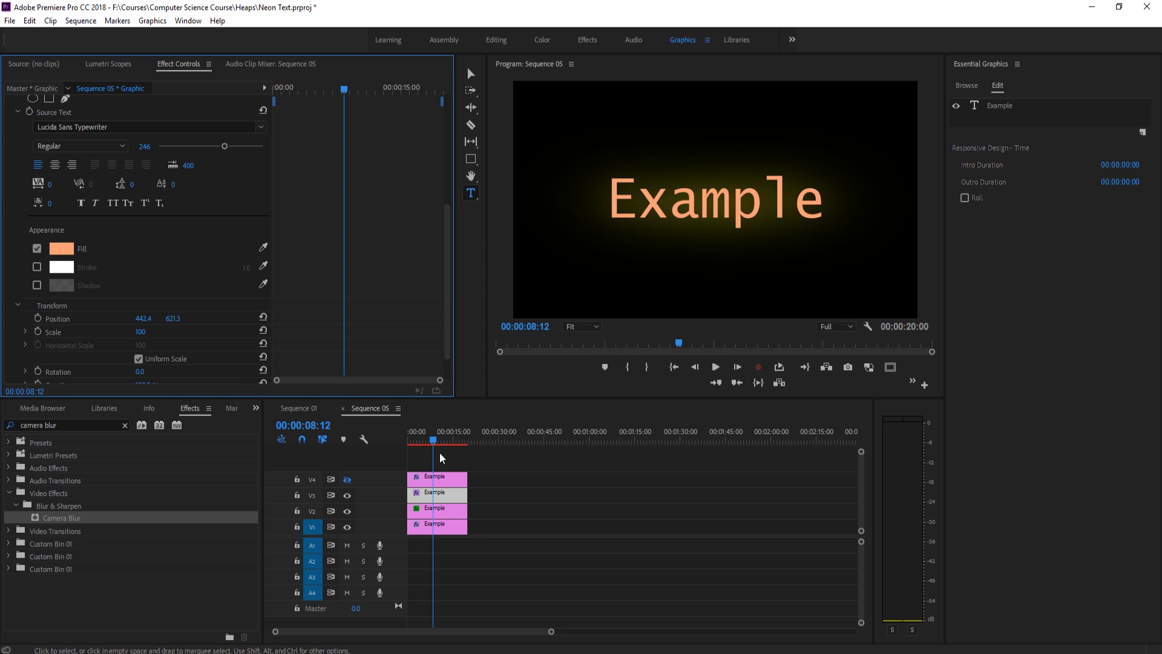
pyautogui.click(348, 479)
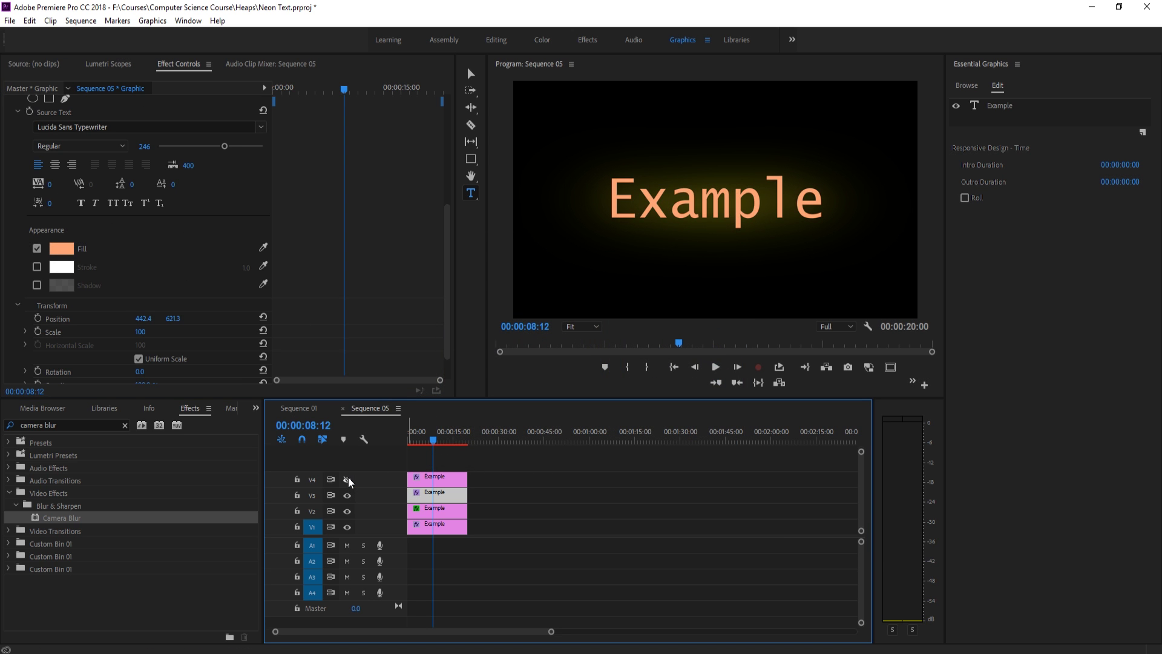
pyautogui.click(348, 478)
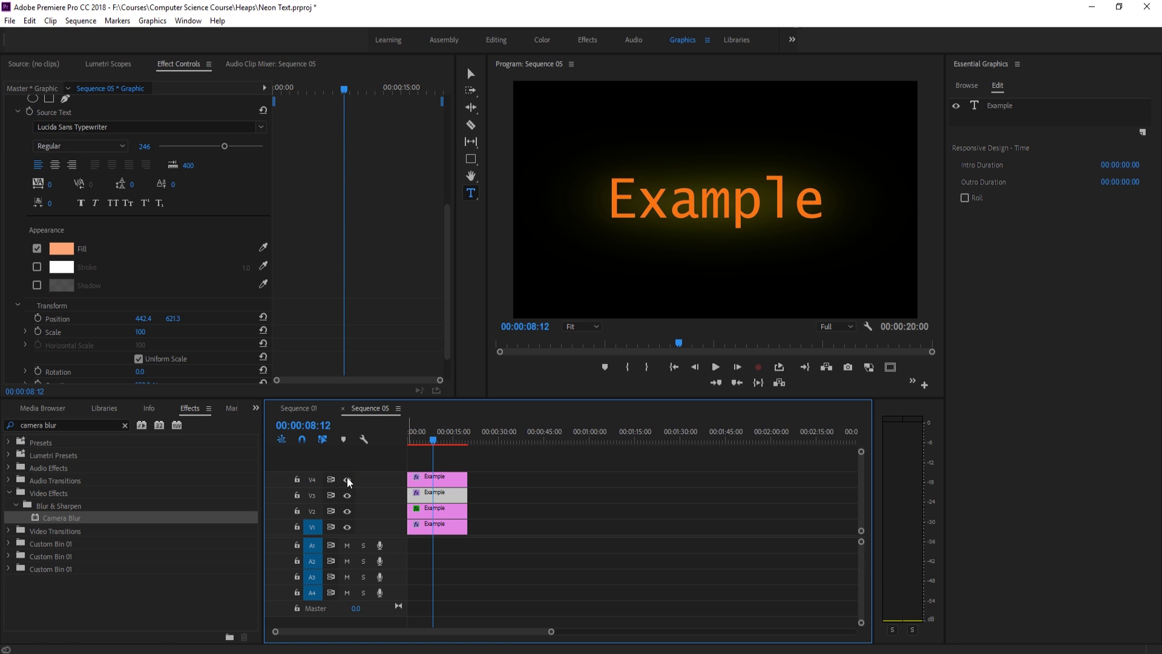
# Step: Zoom into the text clips and start the lower clips slightly later
pyautogui.moveTo(448, 437); pyautogui.dragTo(396, 443)
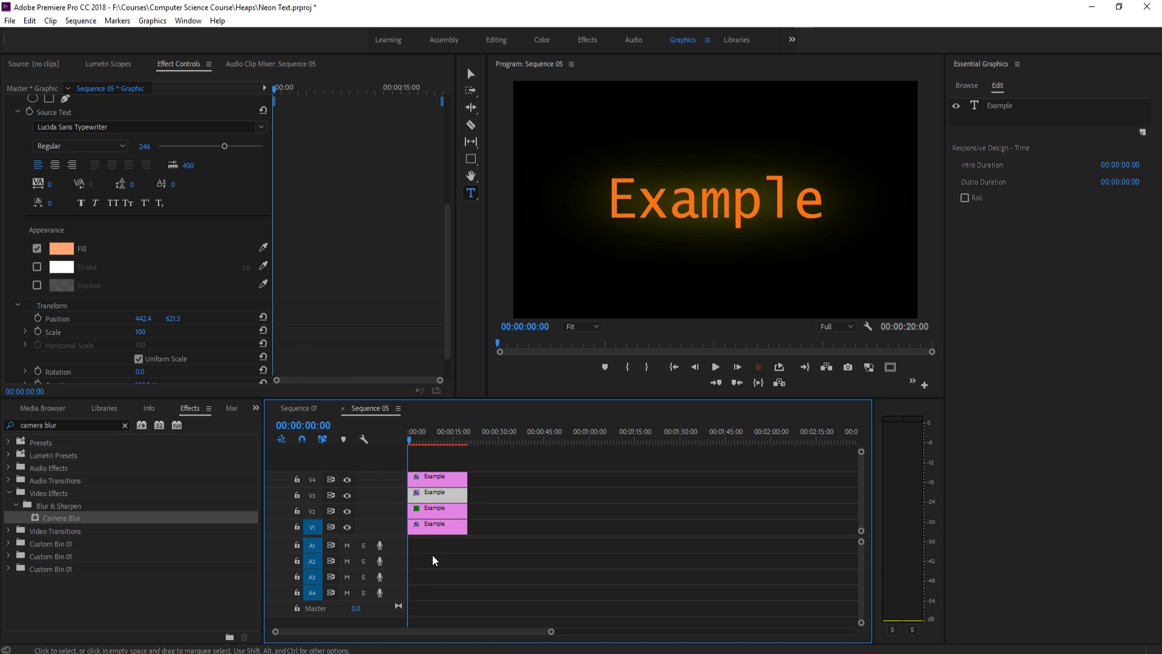
pyautogui.press('=')
pyautogui.press('=')
pyautogui.press('=')
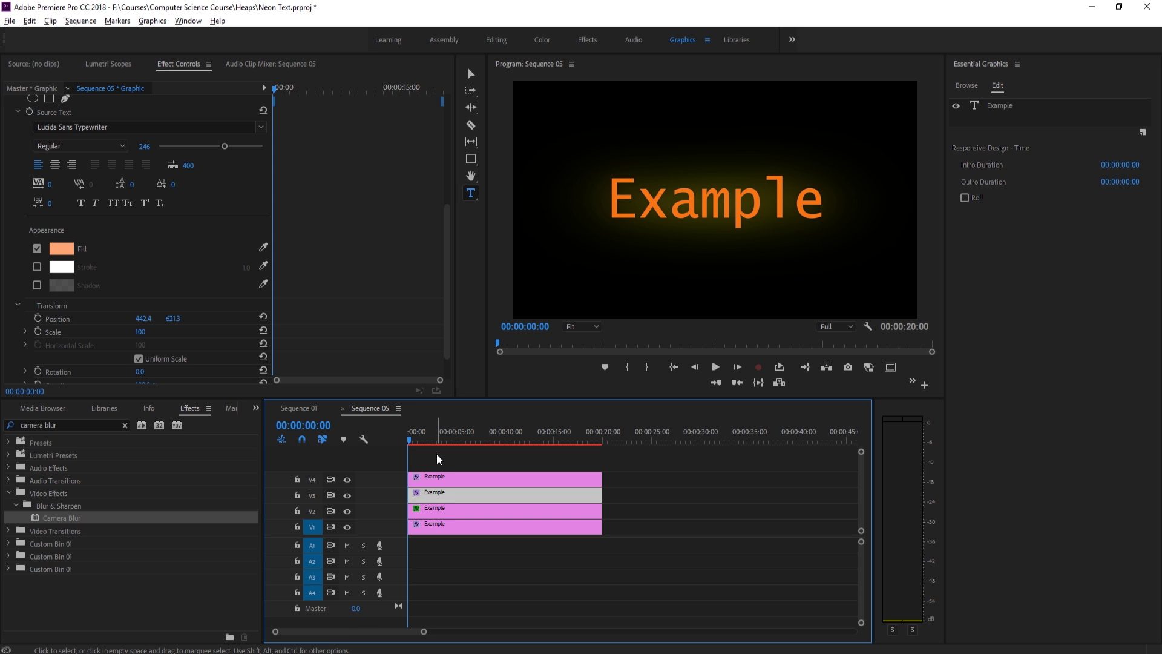
pyautogui.click(440, 479)
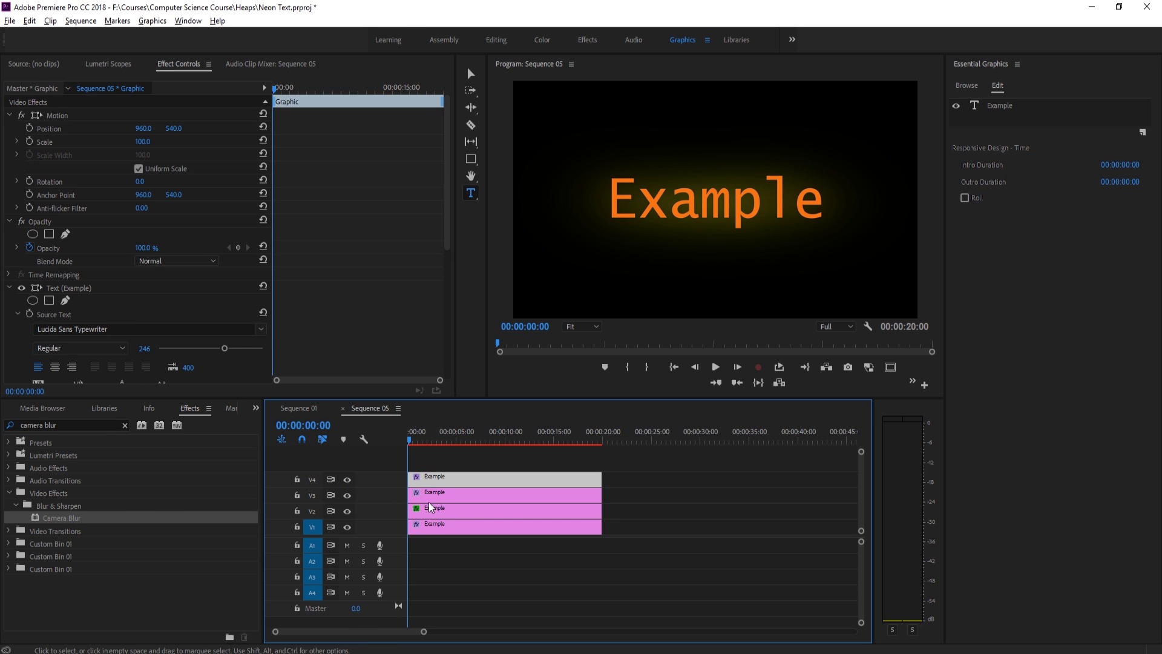
pyautogui.moveTo(410, 496); pyautogui.dragTo(417, 525)
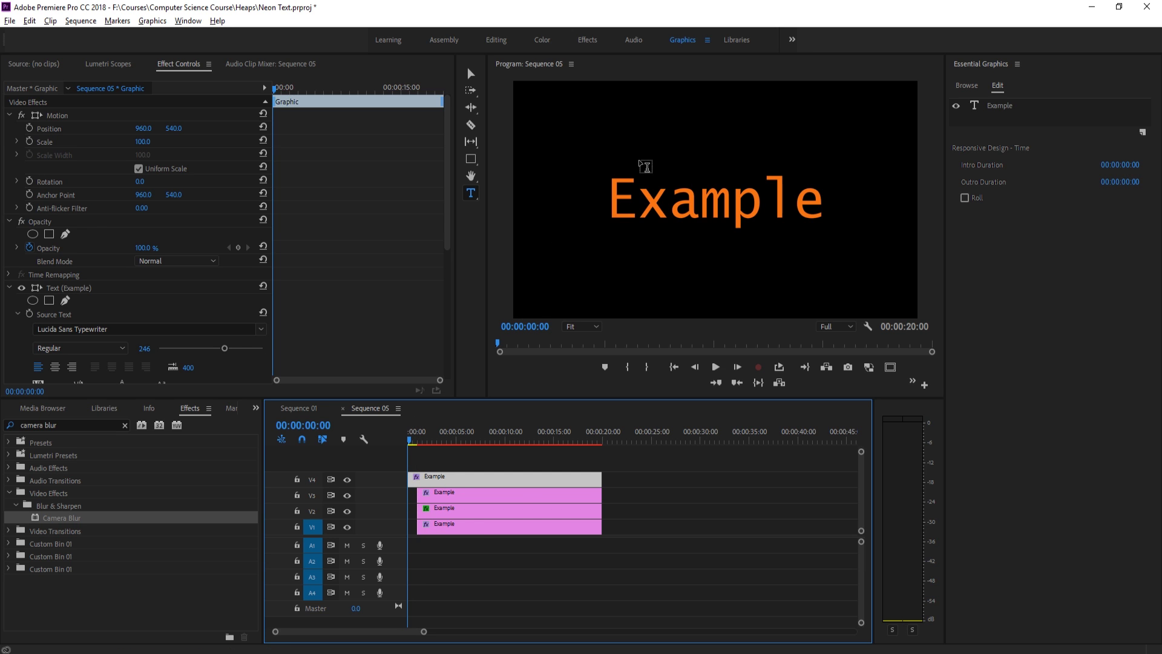
pyautogui.scroll(5, 473, 562)
pyautogui.scroll(3, 290, 636)
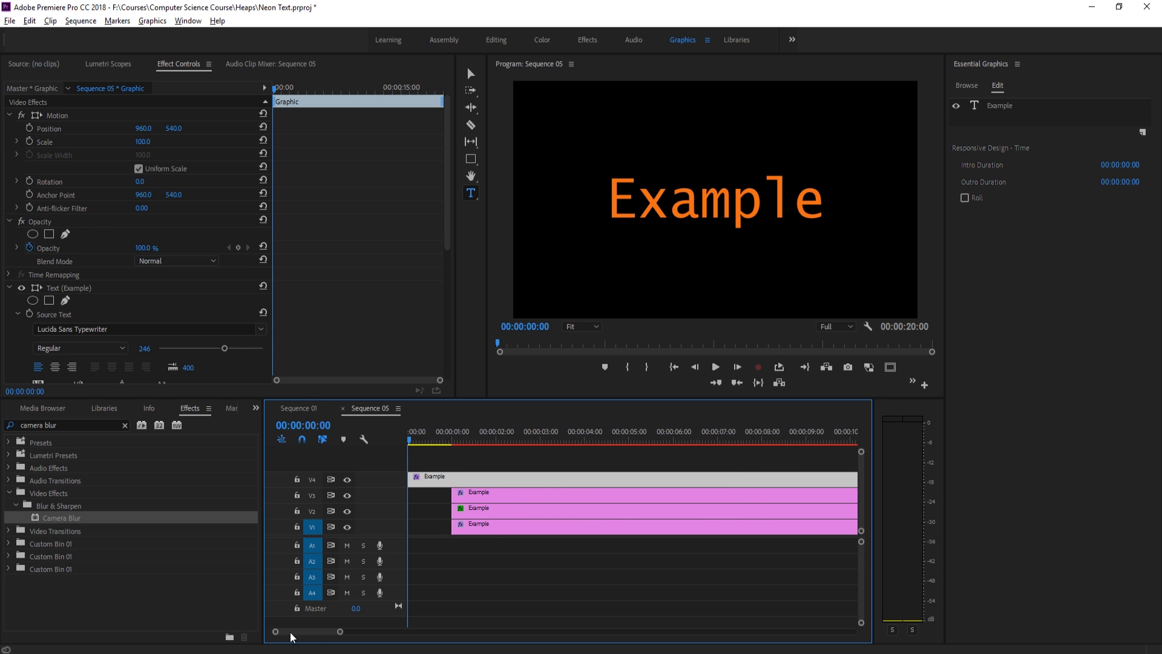
pyautogui.moveTo(404, 436); pyautogui.dragTo(453, 446)
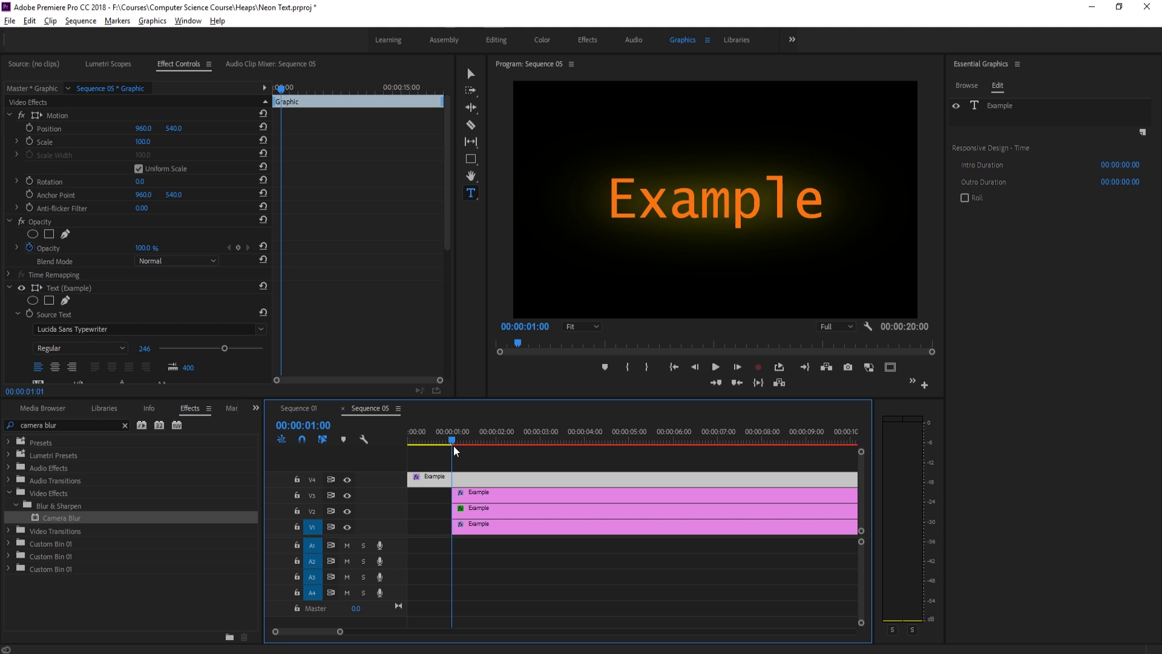
# Step: Split the V4 clip at one second and trim its second piece later
pyautogui.press('c')
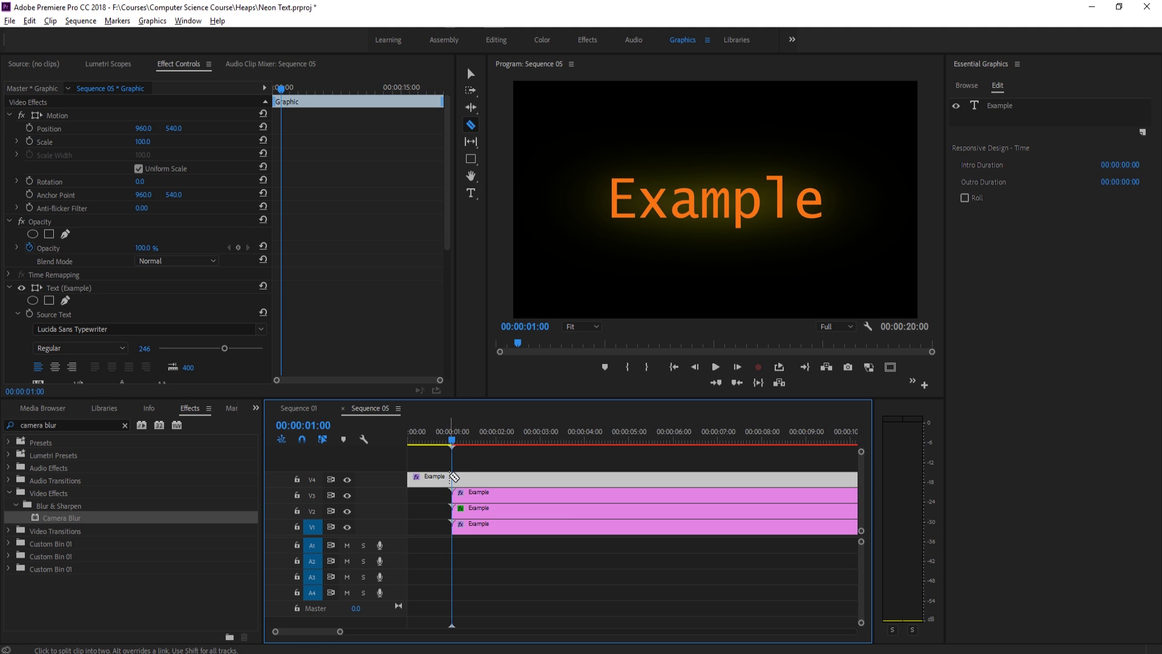
pyautogui.click(453, 477)
pyautogui.press('v')
pyautogui.moveTo(453, 477); pyautogui.dragTo(482, 481)
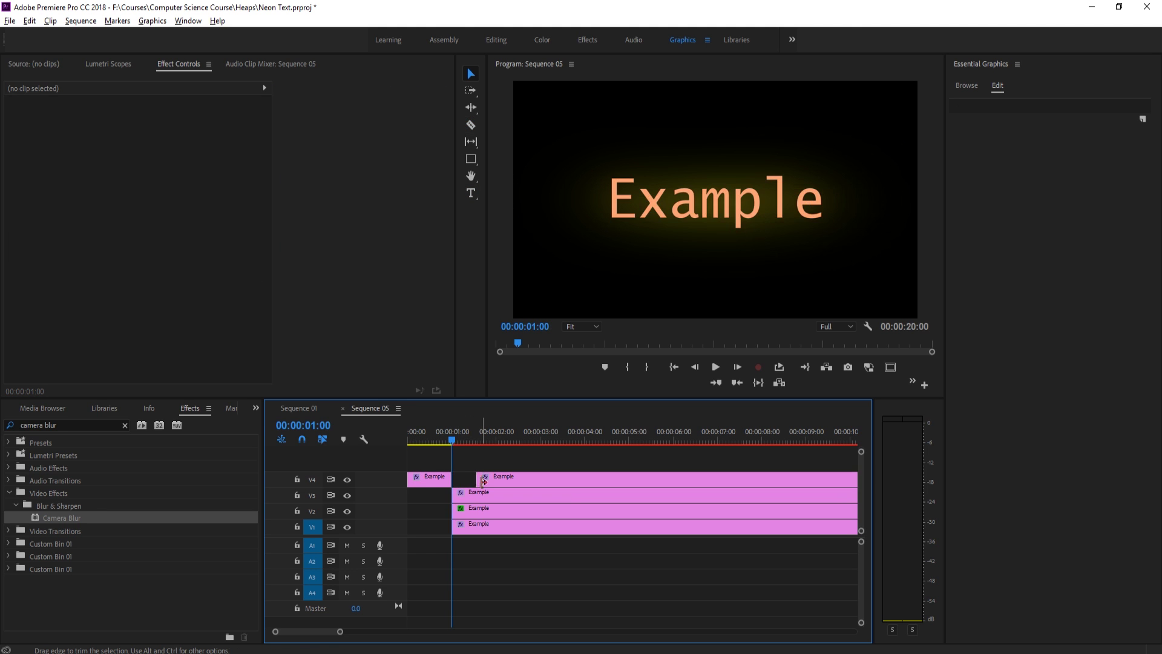
pyautogui.moveTo(456, 440); pyautogui.dragTo(414, 457)
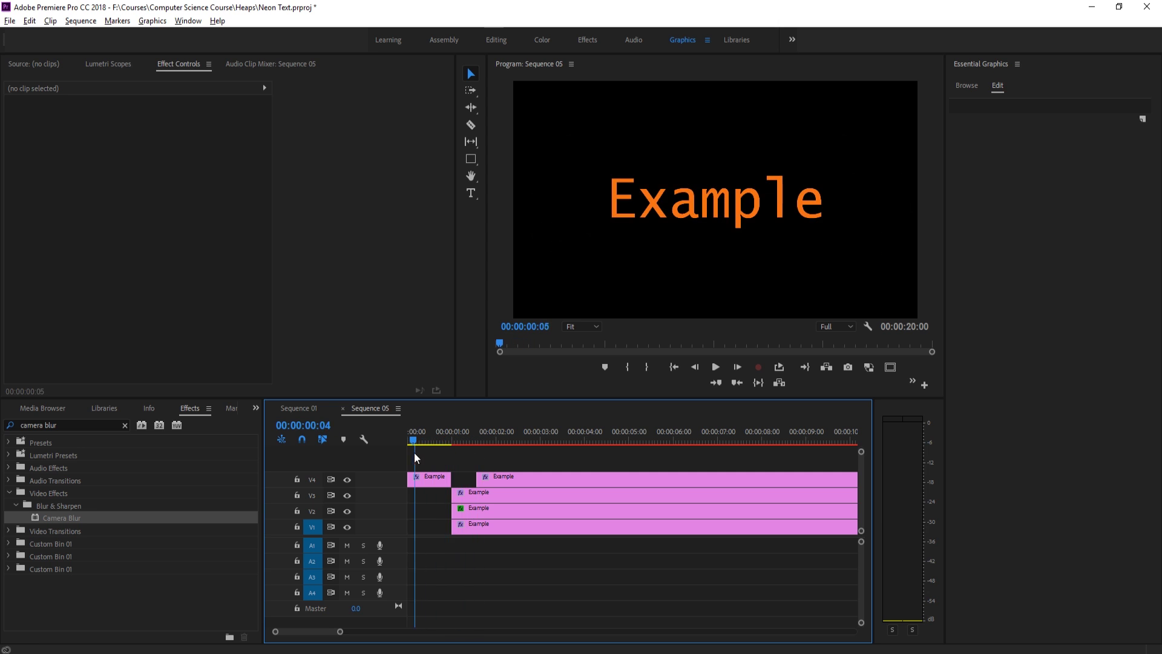
pyautogui.press('space')
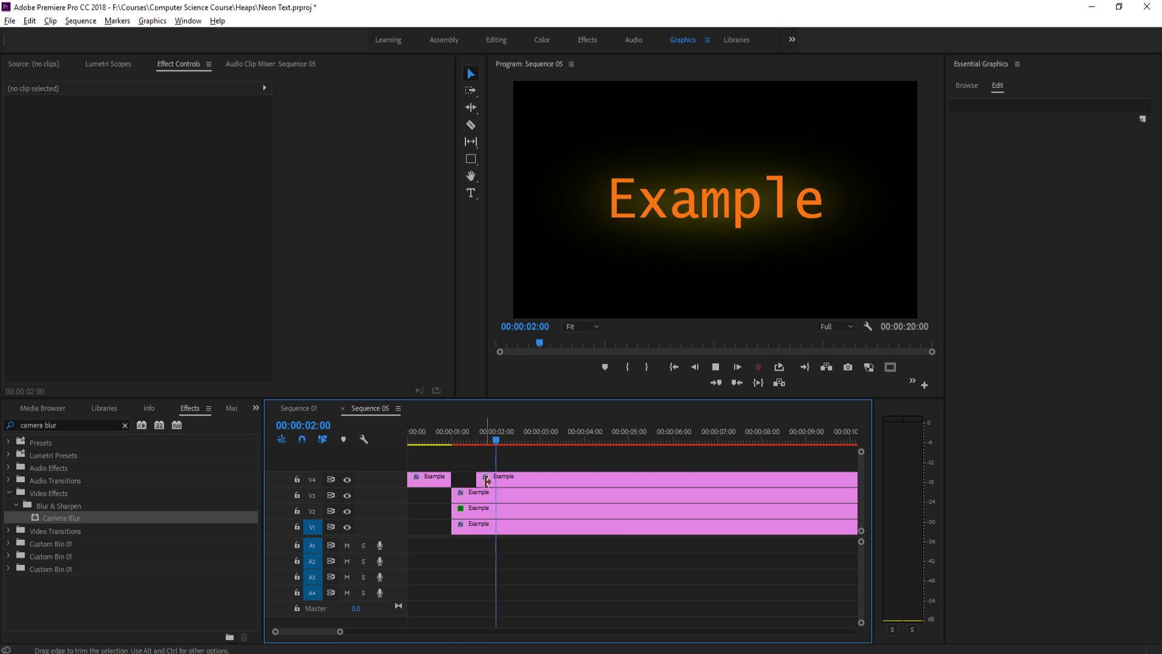
pyautogui.moveTo(486, 439); pyautogui.dragTo(487, 432)
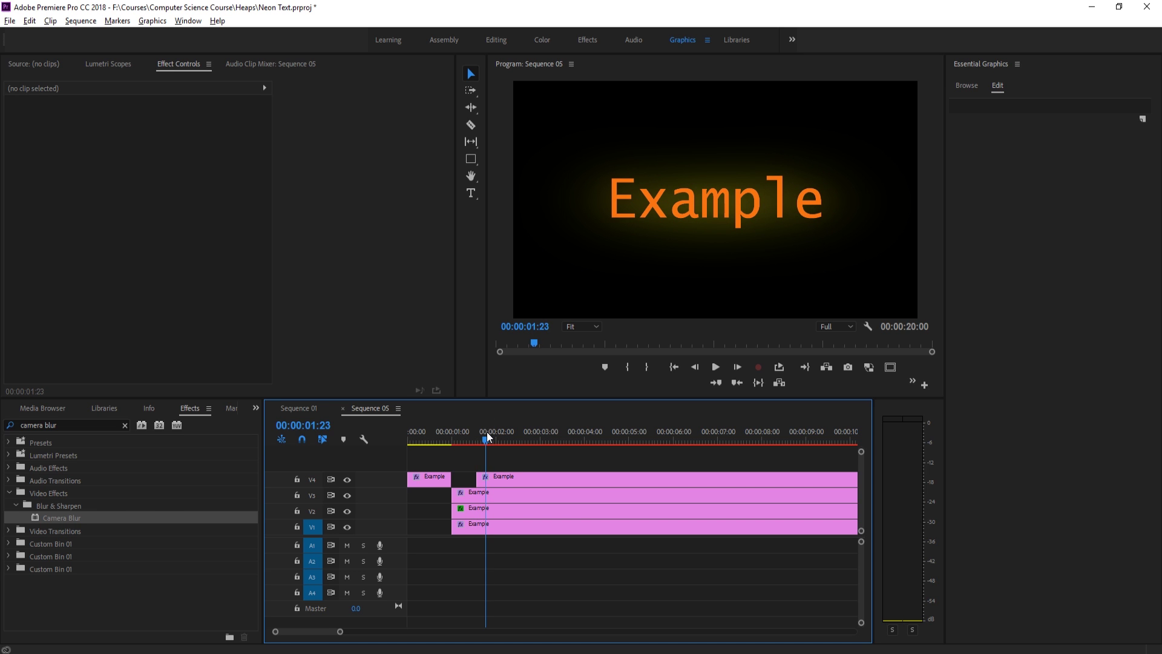
# Step: Split the V3 and V1 clips at the playhead, leaving a gap in V3
pyautogui.moveTo(452, 496); pyautogui.dragTo(474, 496)
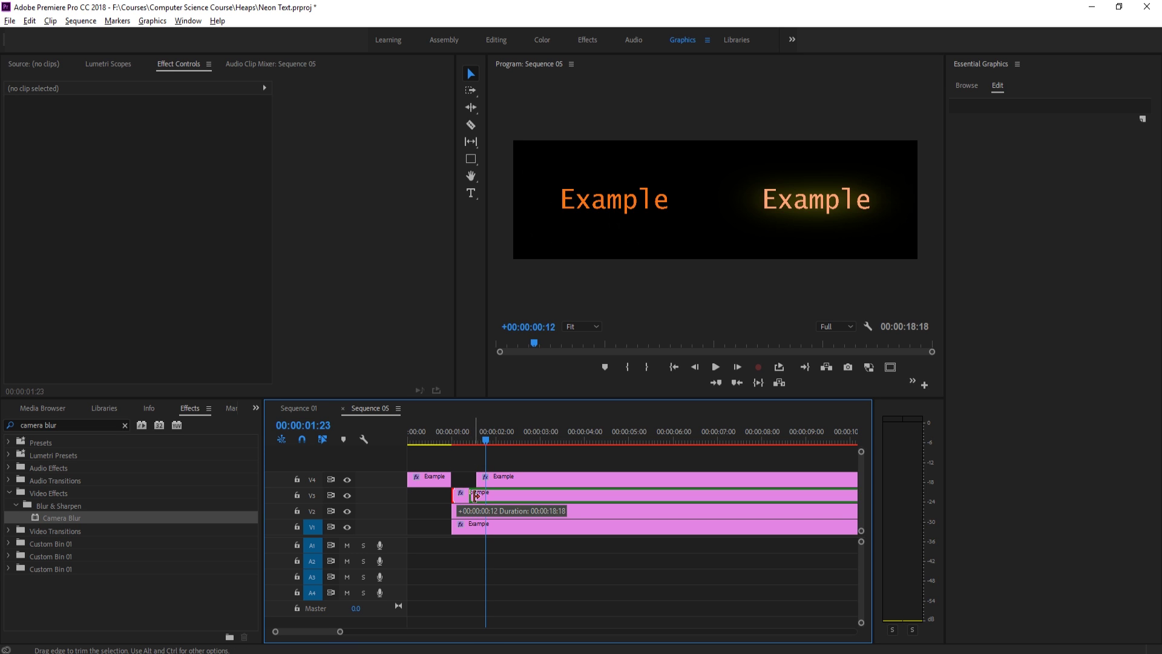
pyautogui.press('c')
pyautogui.click(477, 496)
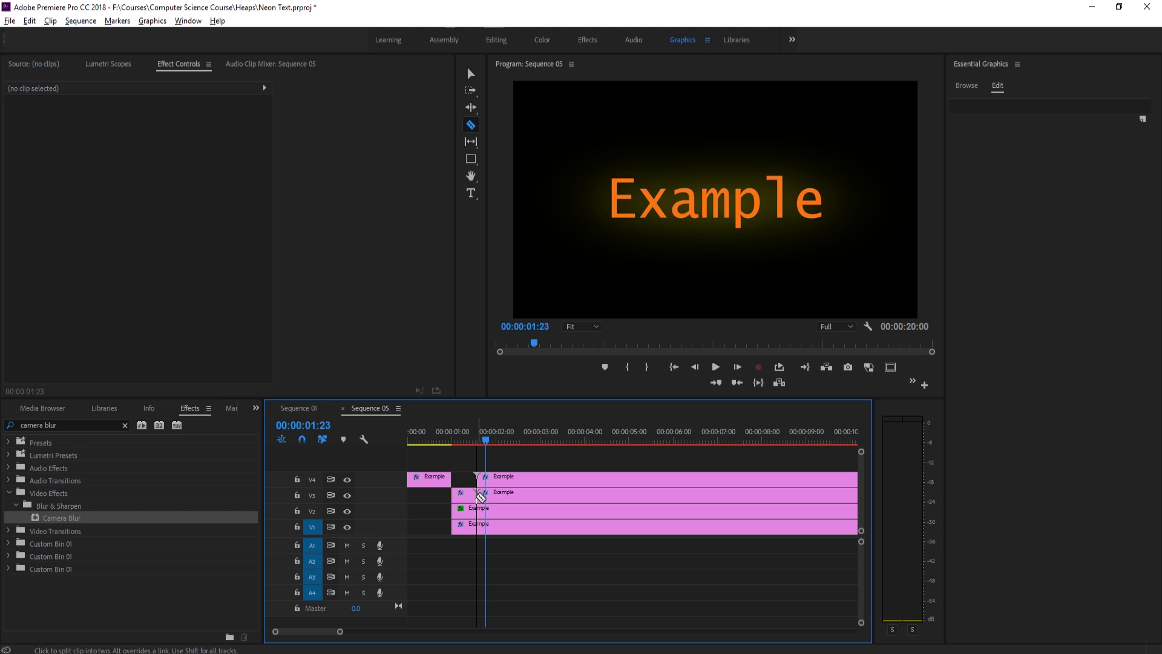
pyautogui.click(480, 524)
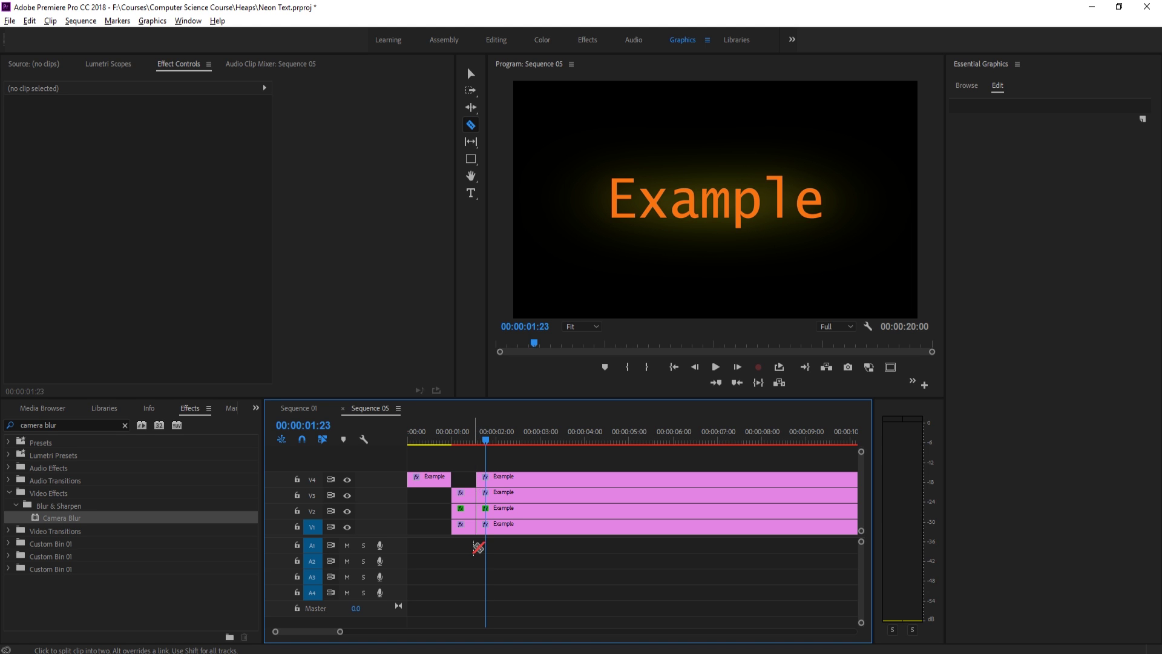
pyautogui.press('v')
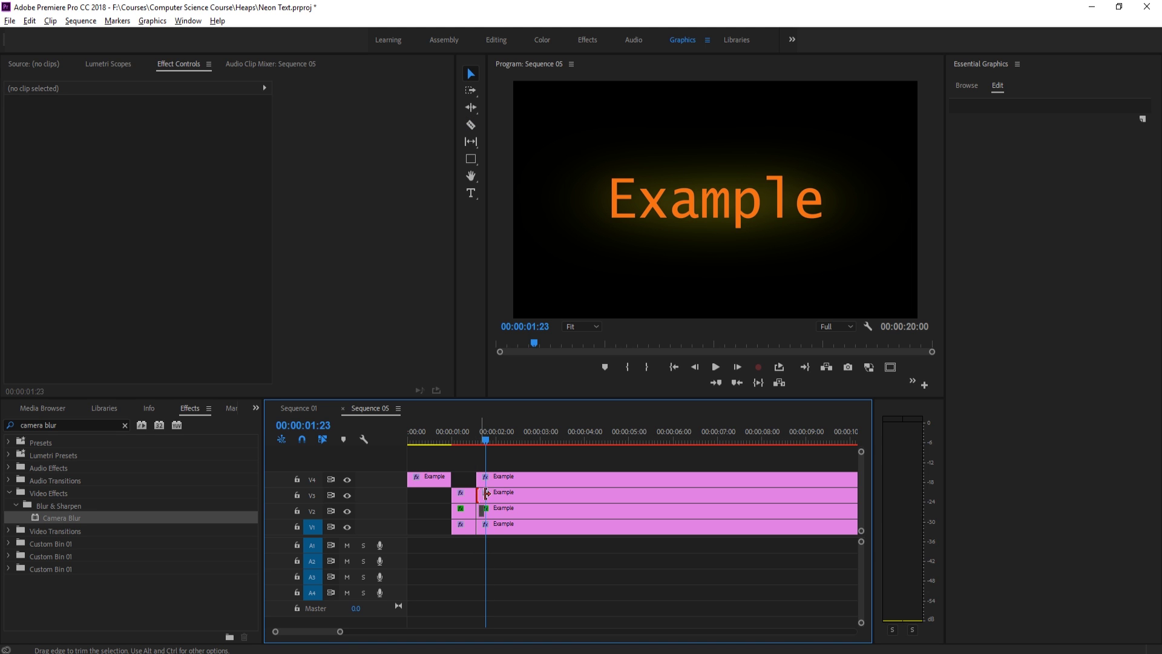
pyautogui.moveTo(481, 497); pyautogui.dragTo(495, 526)
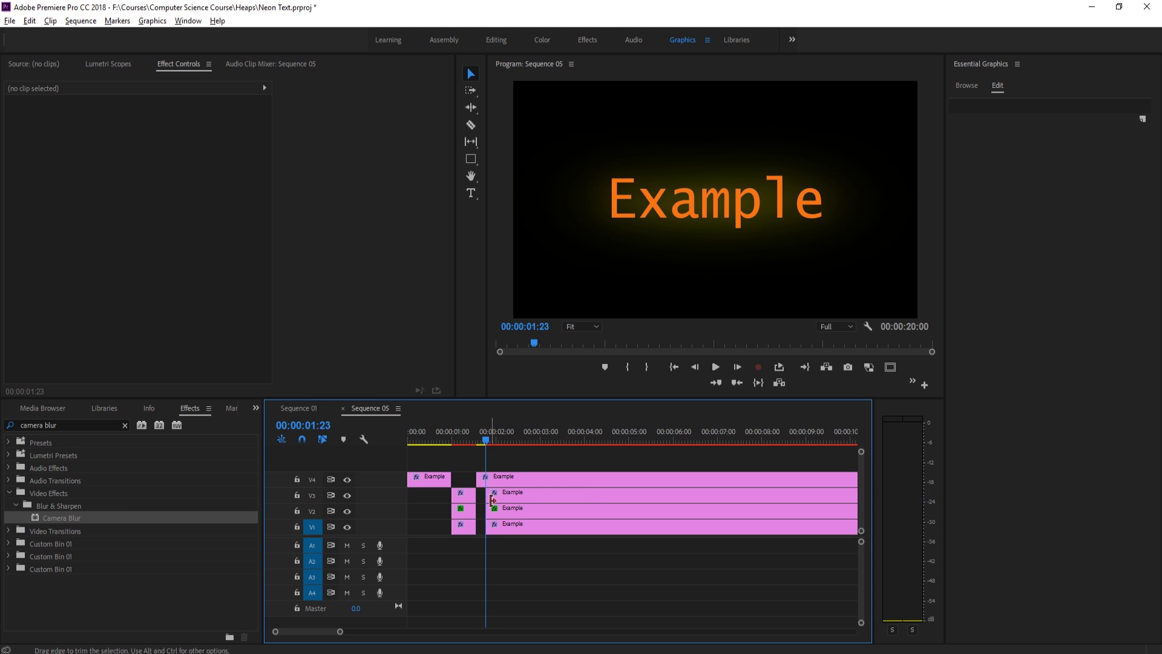
# Step: Cut the lower clips in line with V4's cut and move the later V4 piece right
pyautogui.press('c')
pyautogui.moveTo(492, 479); pyautogui.dragTo(497, 478)
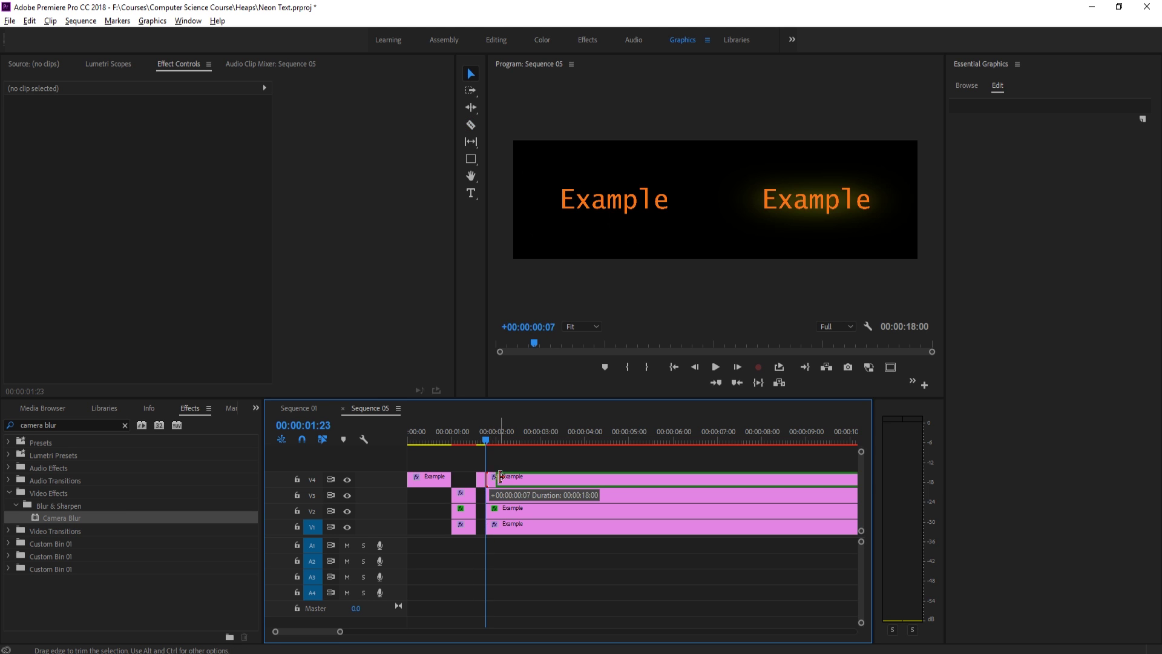
pyautogui.click(497, 492)
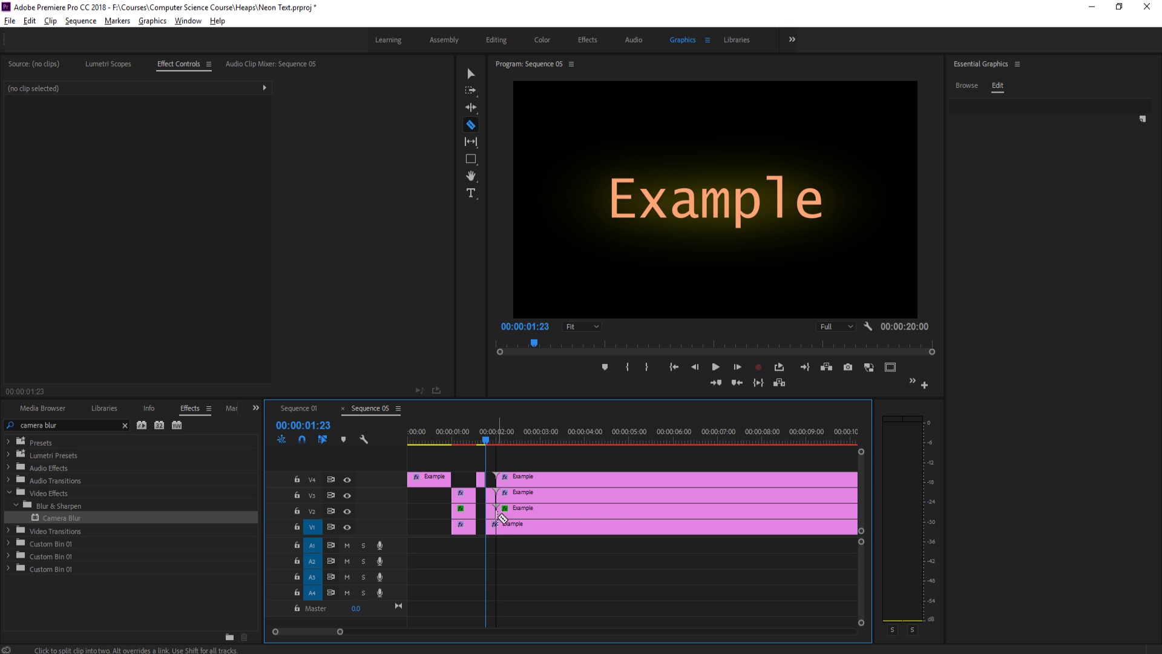
pyautogui.click(496, 524)
pyautogui.press('v')
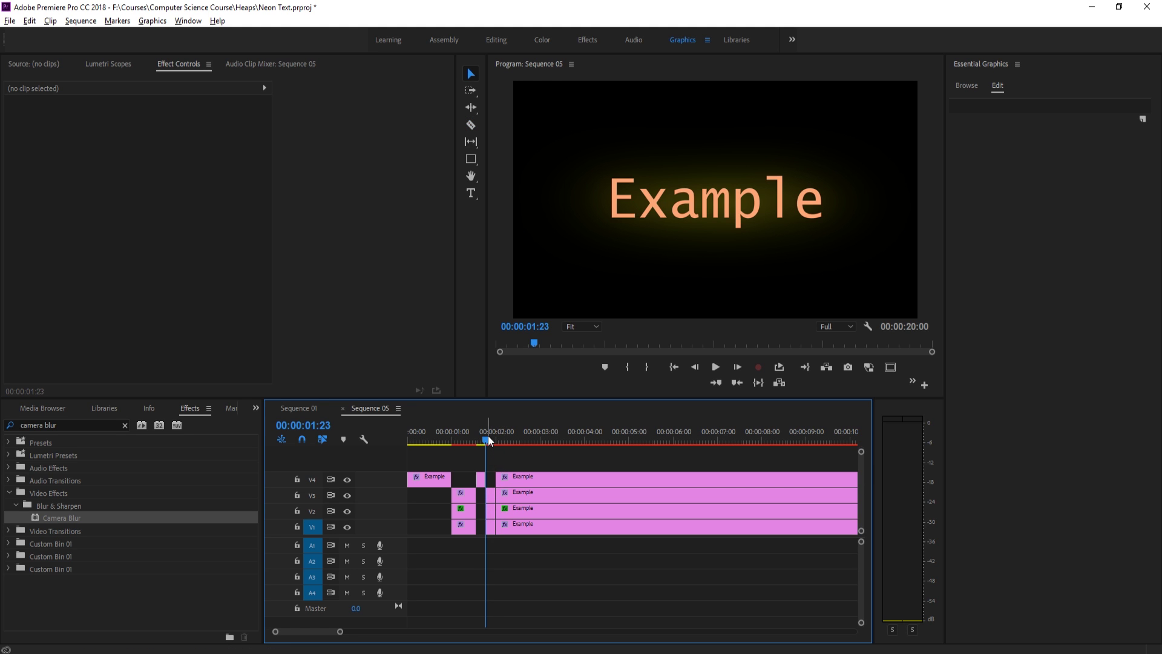
pyautogui.moveTo(503, 482); pyautogui.dragTo(561, 482)
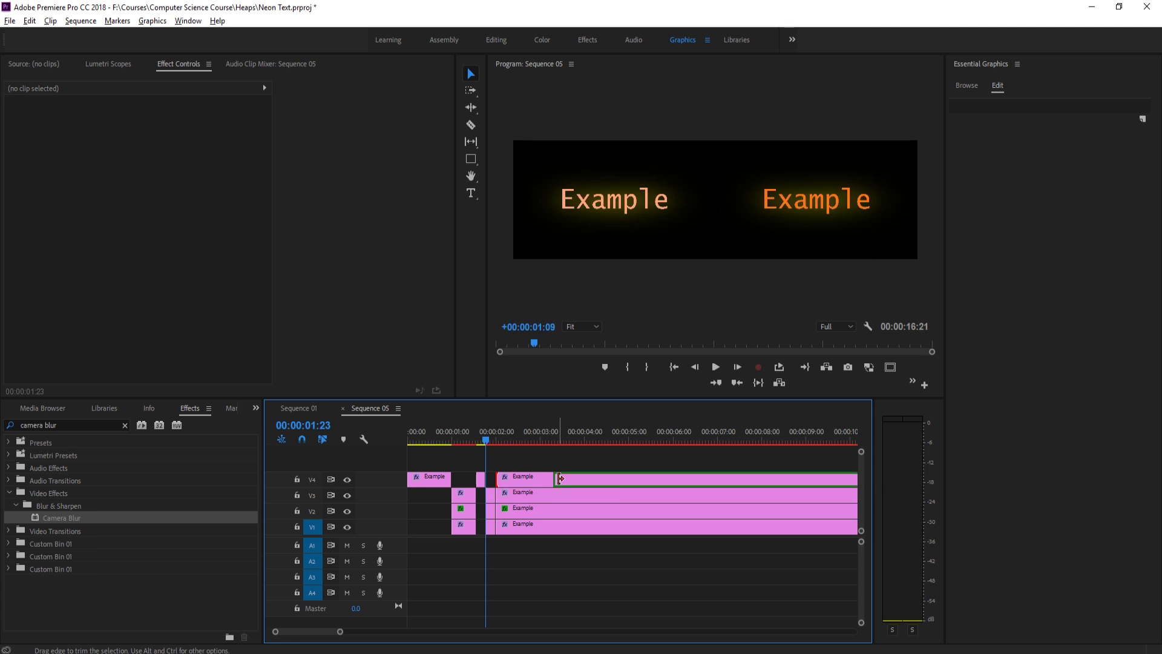
# Step: Play the flicker from the start and select the later V4 piece near 1.5 seconds
pyautogui.press('Home')
pyautogui.press('space')
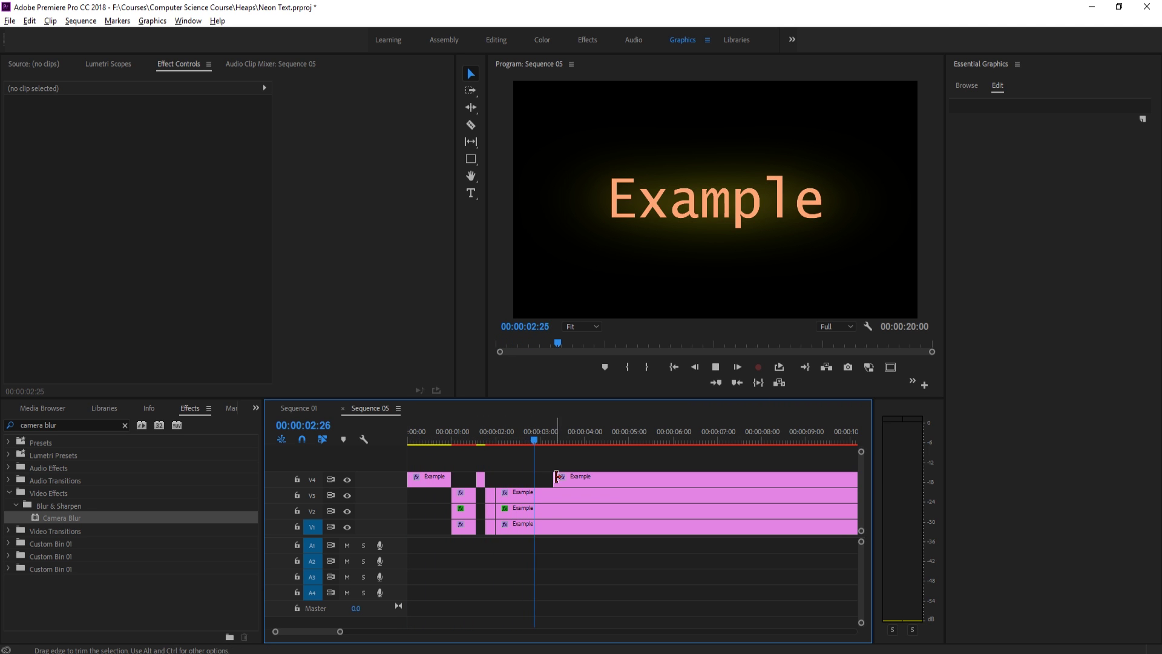
pyautogui.press('space')
pyautogui.click(574, 481)
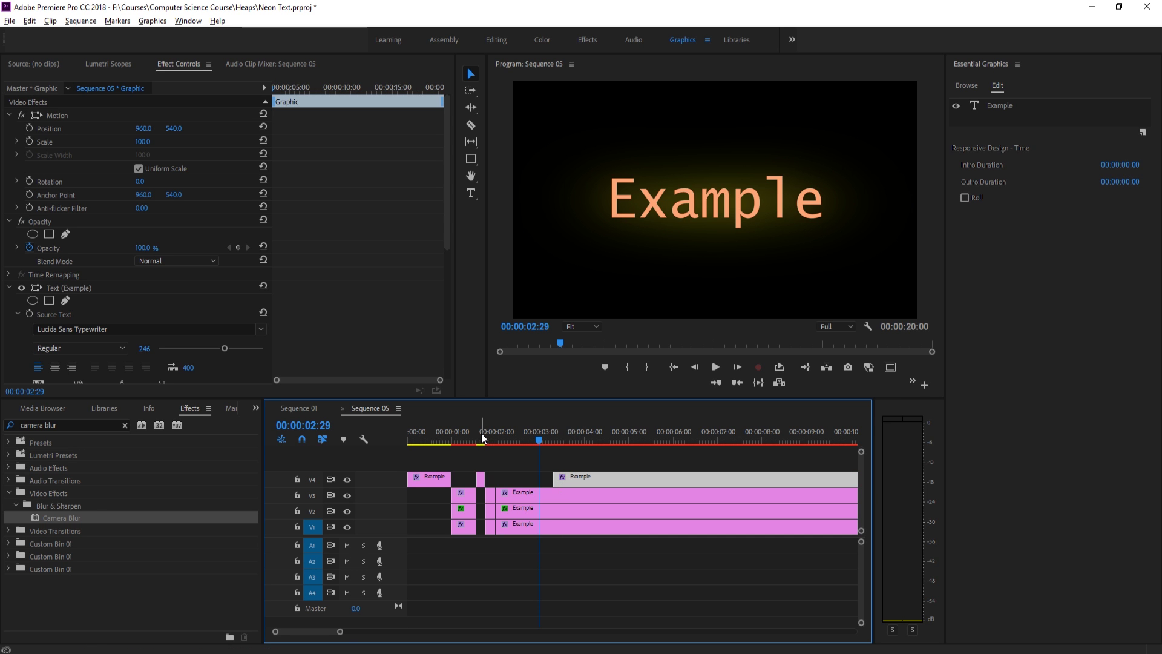
pyautogui.moveTo(441, 435); pyautogui.dragTo(531, 462)
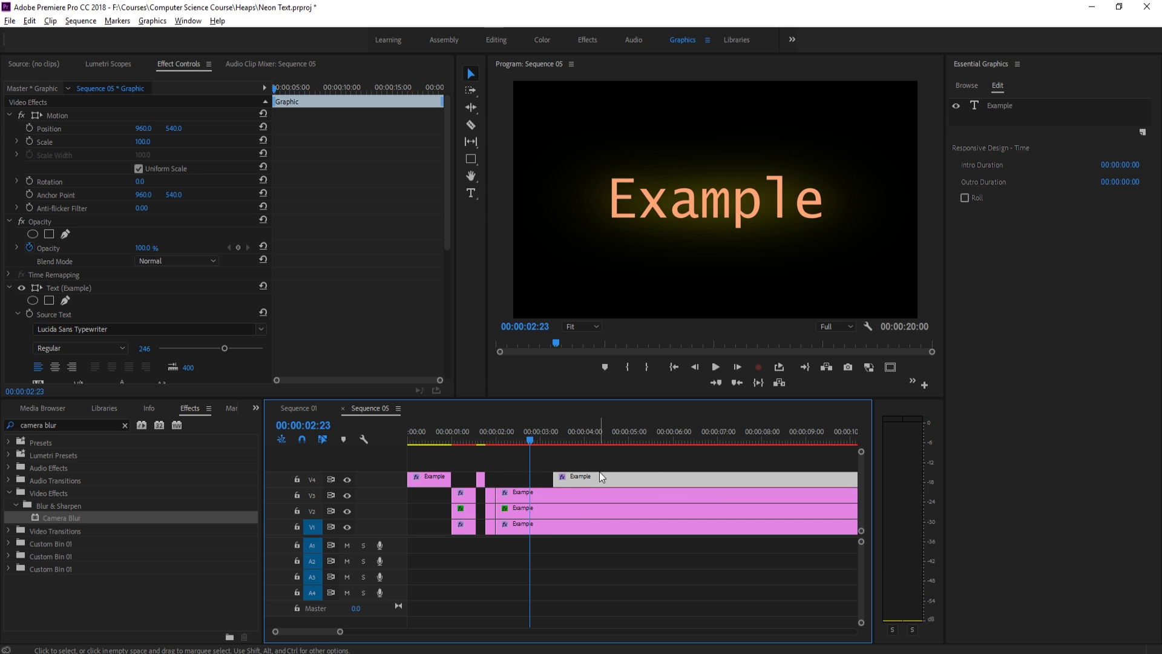
# Step: Delete the selected clip and draw a rectangle around the Example text
pyautogui.press('Delete')
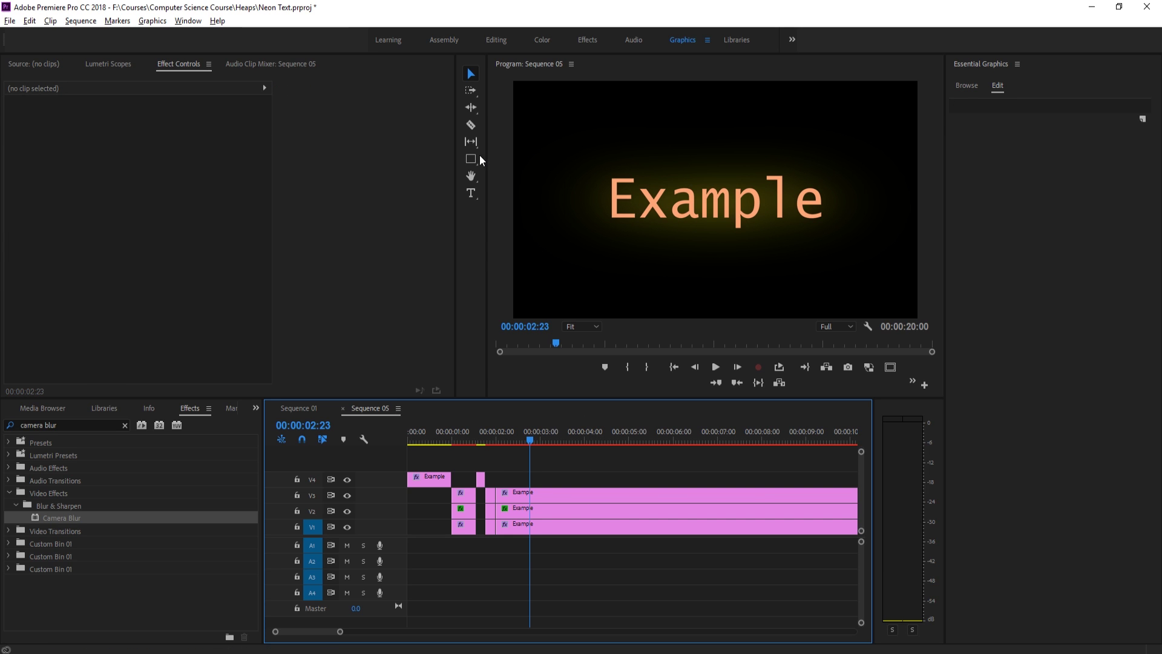
pyautogui.click(470, 159)
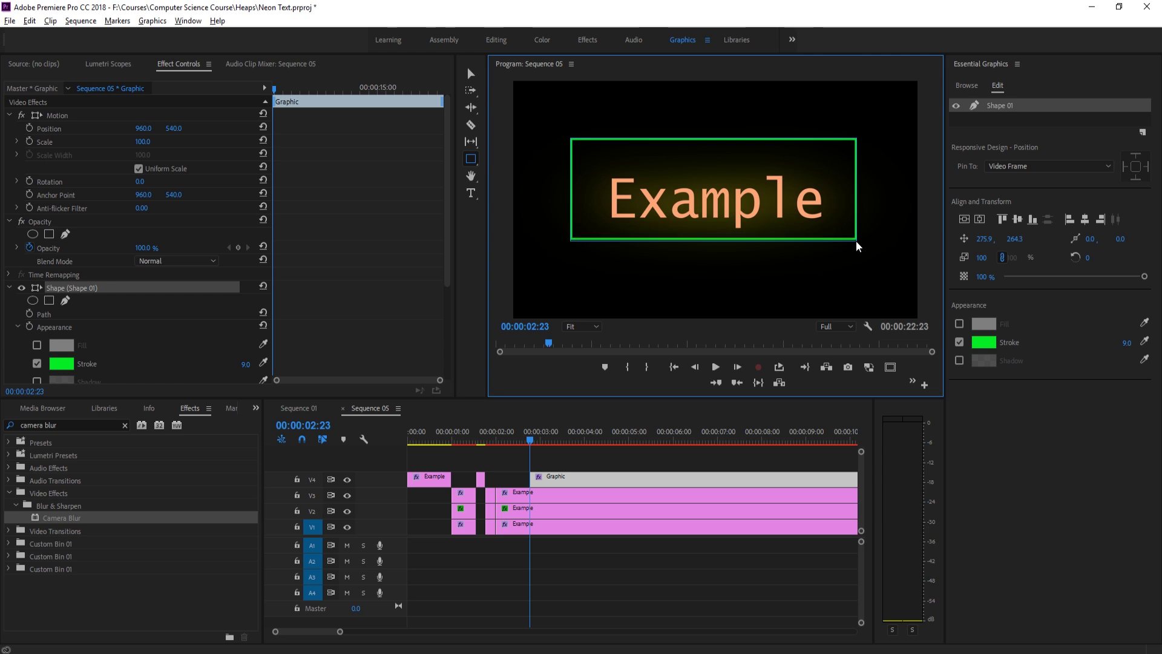
pyautogui.moveTo(571, 138); pyautogui.dragTo(855, 263)
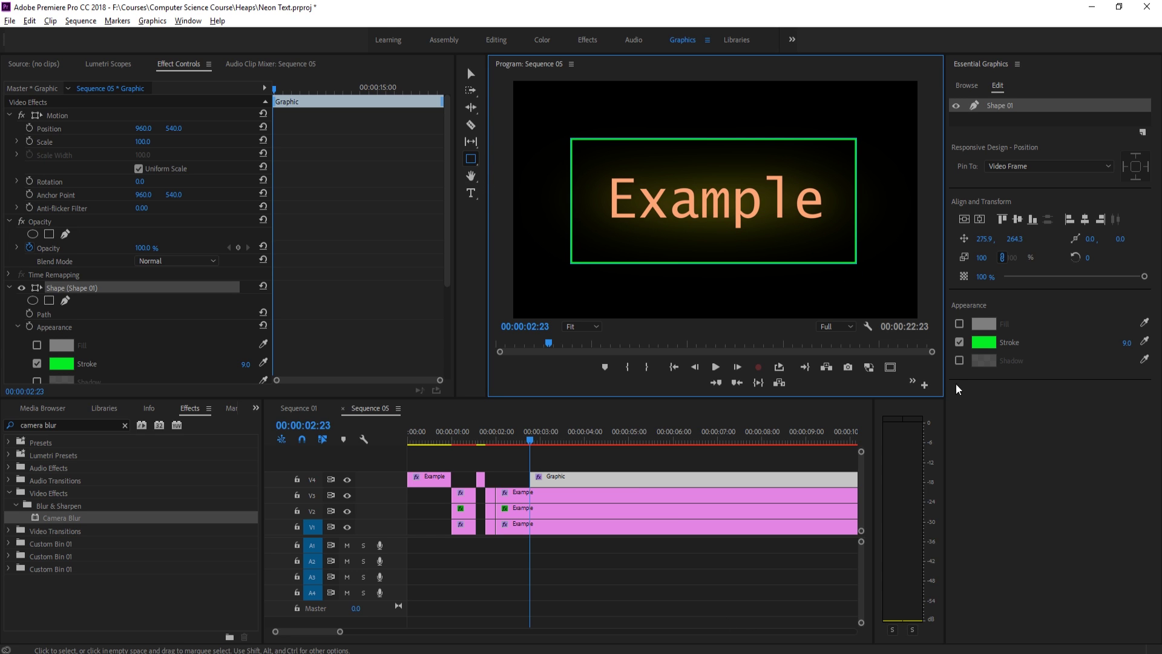
# Step: Turn off the rectangle's fill and set its stroke to magenta ED03C4
pyautogui.click(960, 323)
pyautogui.click(981, 344)
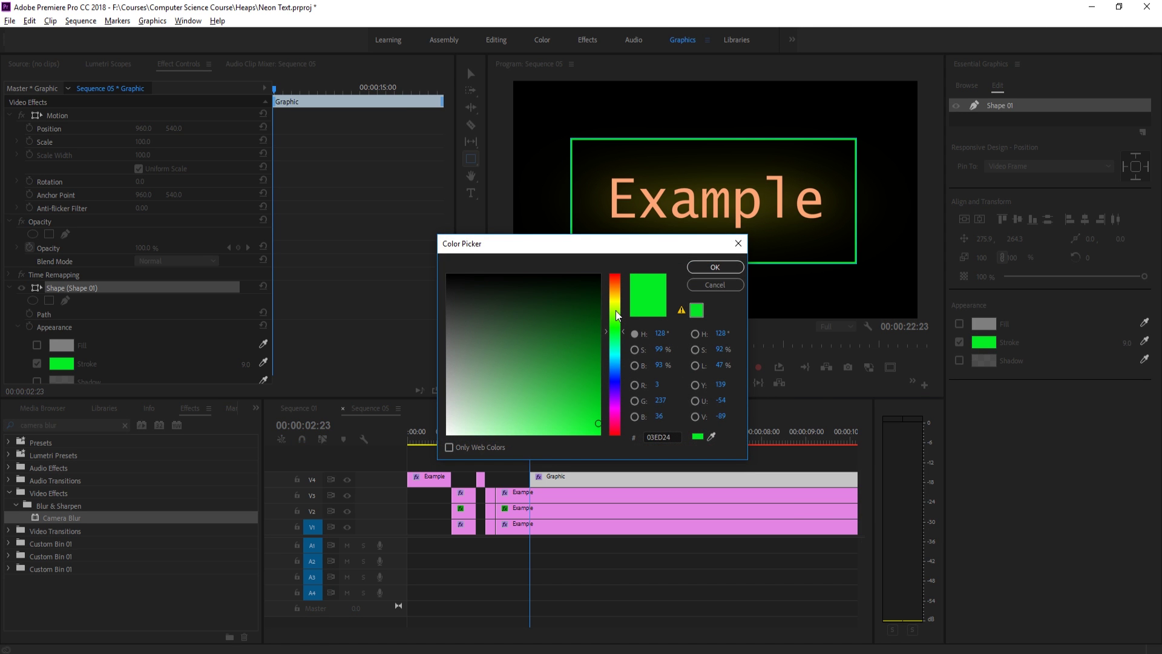
pyautogui.moveTo(615, 310); pyautogui.dragTo(617, 414)
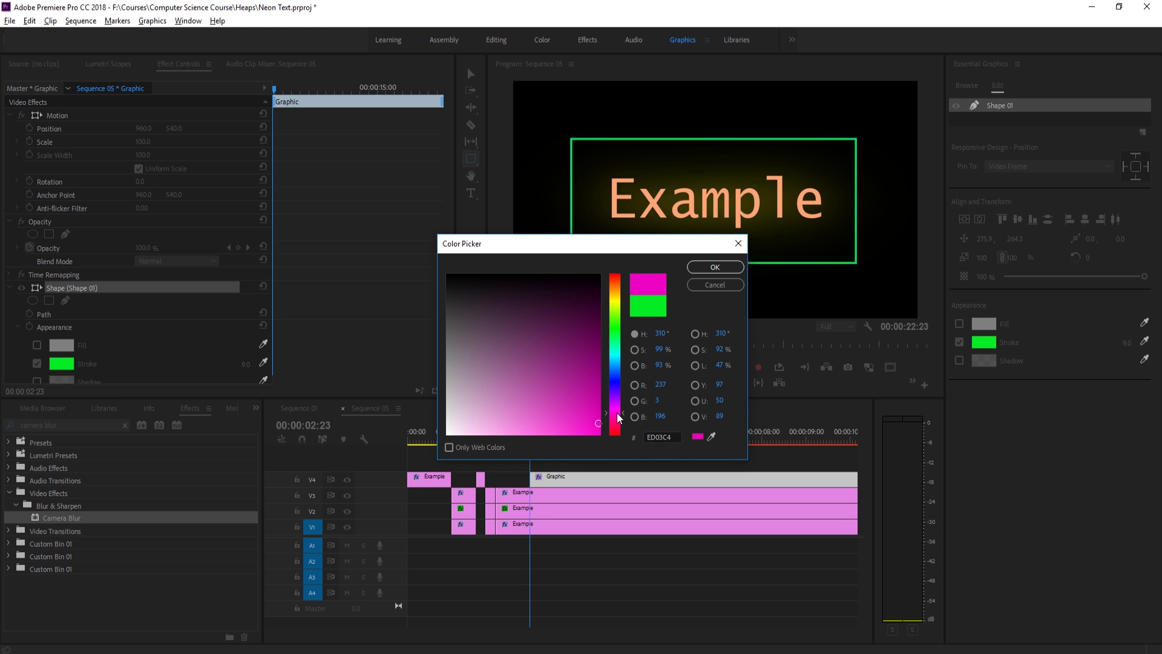
pyautogui.click(706, 270)
pyautogui.click(606, 576)
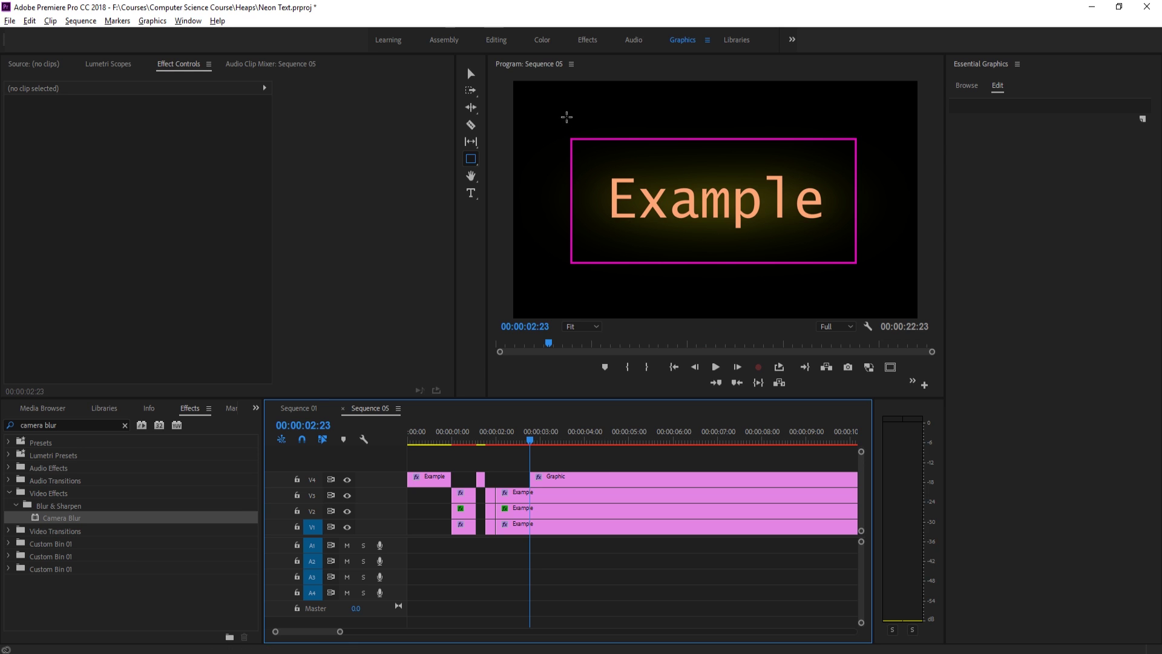
# Step: Move the rectangle graphic up to V5 and stack copies on new tracks starting at 00:00:00:00
pyautogui.click(585, 481)
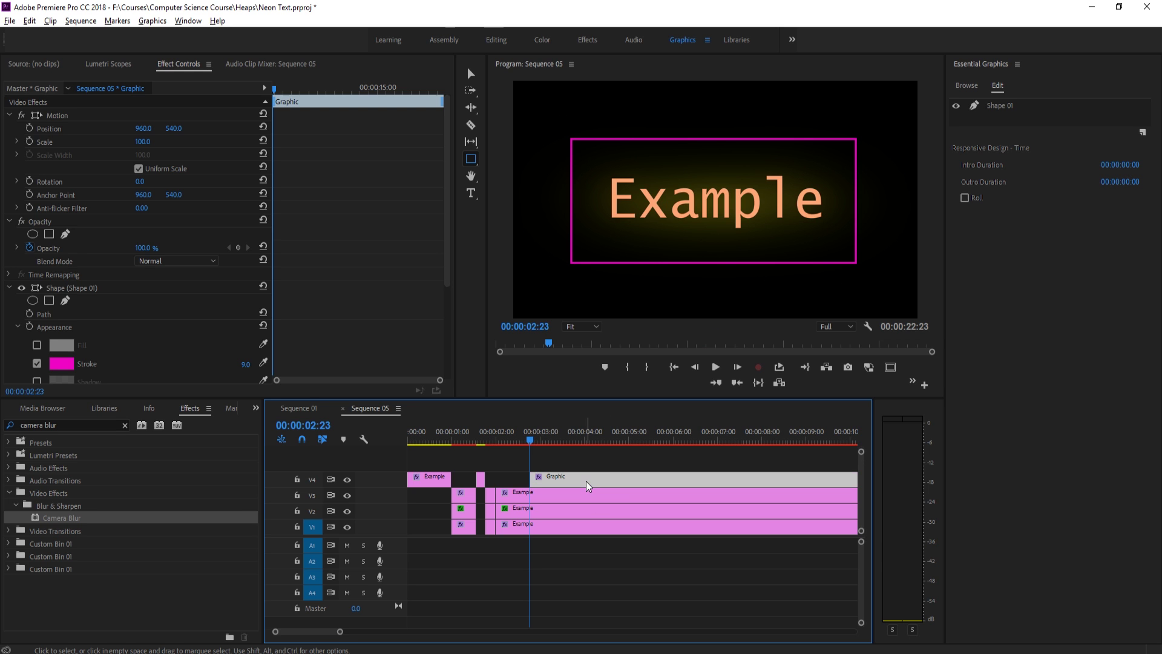
pyautogui.moveTo(570, 472); pyautogui.dragTo(568, 464)
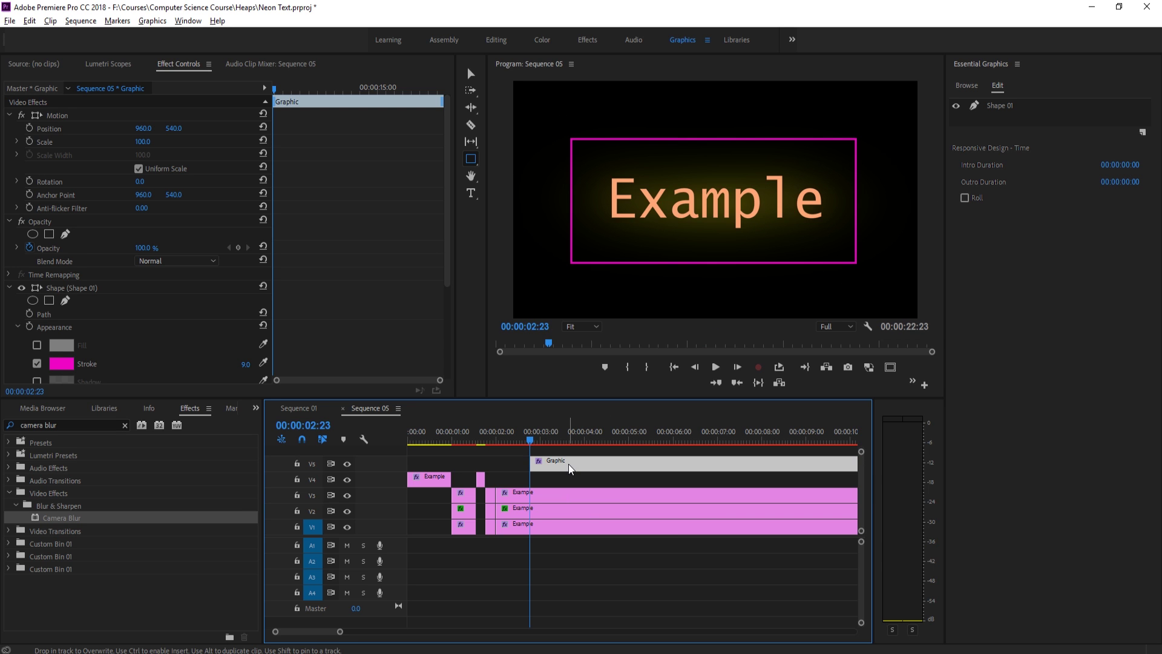
pyautogui.scroll(1, 861, 463)
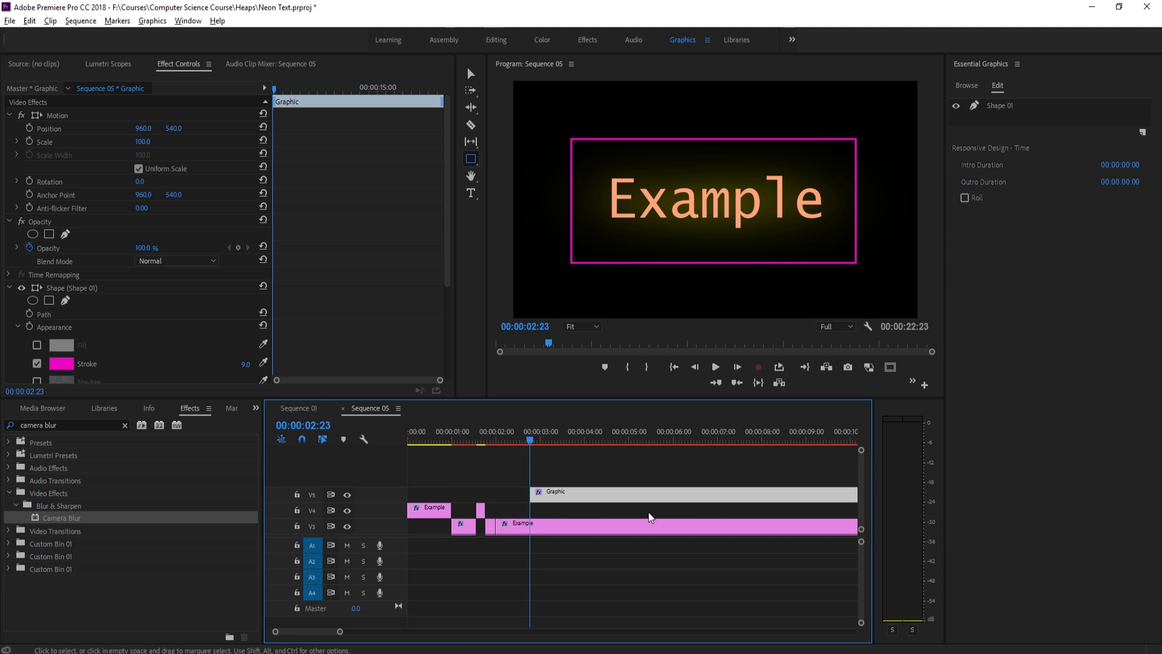
pyautogui.moveTo(561, 497)
pyautogui.mouseDown()
pyautogui.moveTo(440, 497)
pyautogui.moveTo(430, 480)
pyautogui.mouseUp()
pyautogui.scroll(1, 861, 451)
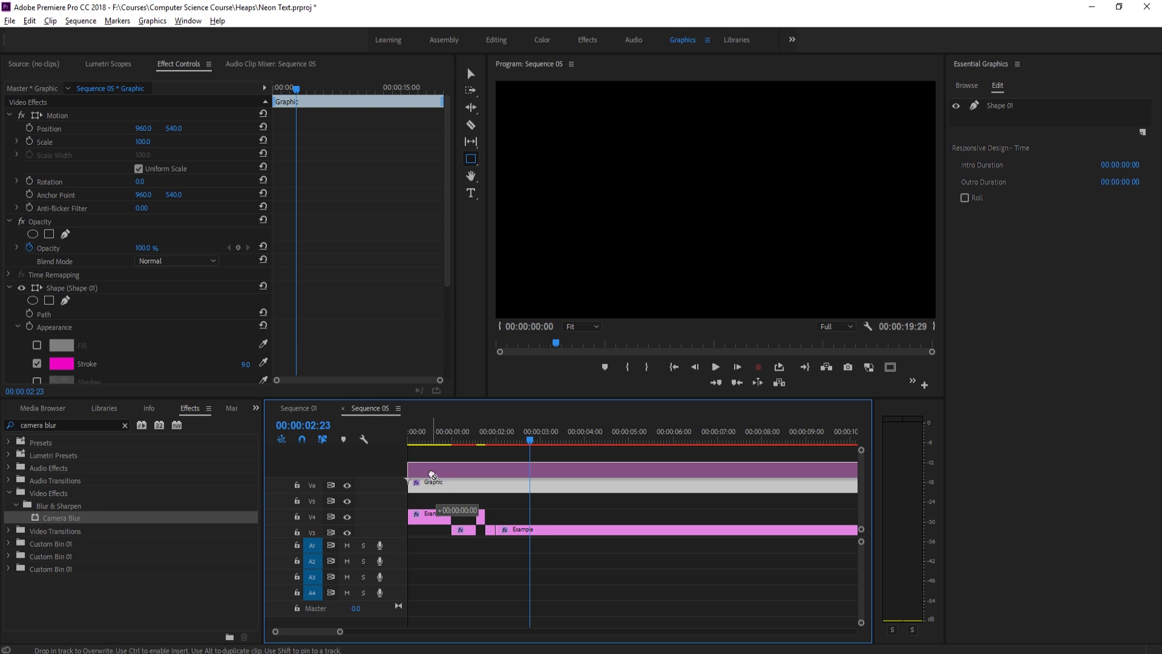
pyautogui.scroll(-2, 861, 478)
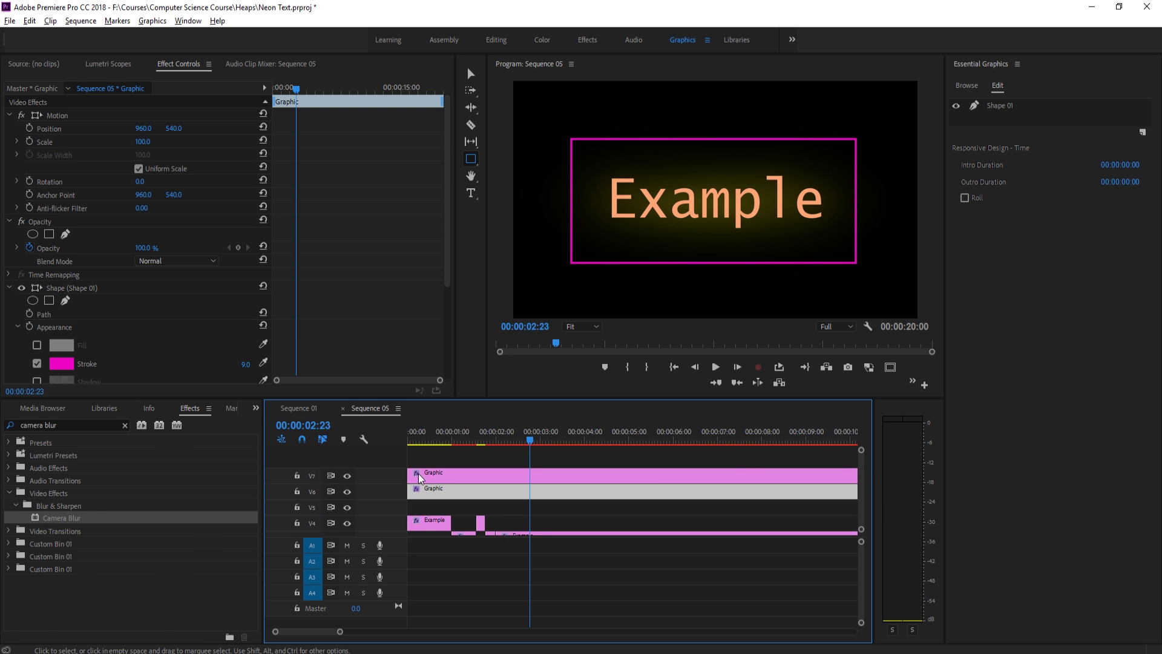
pyautogui.press('Home')
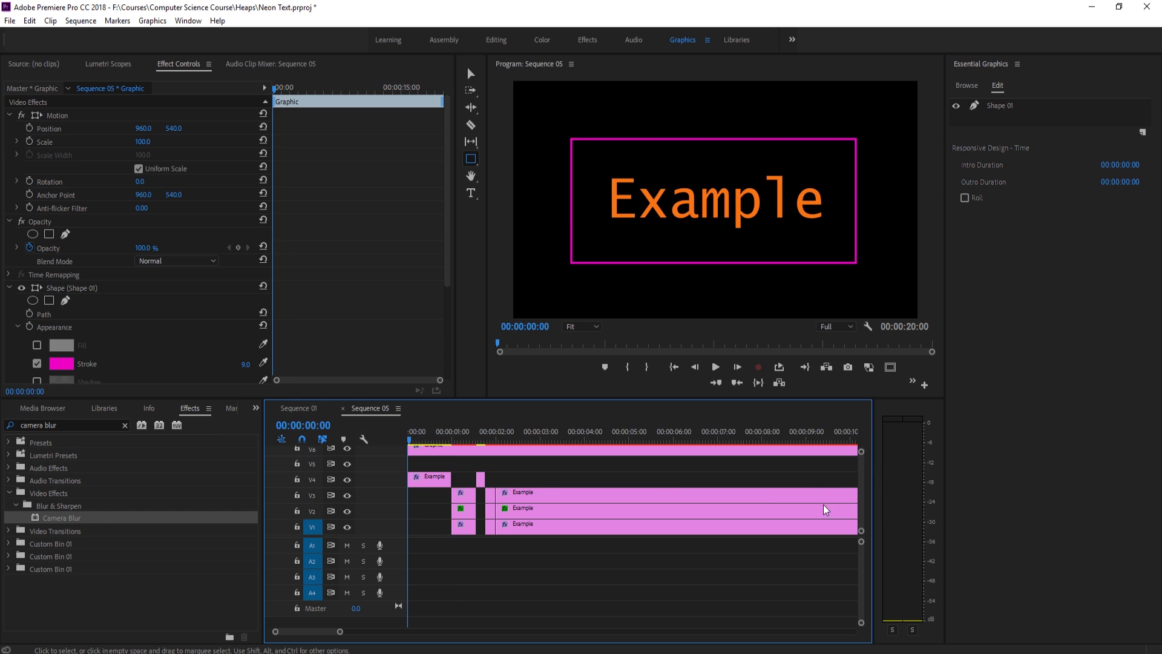
pyautogui.click(857, 478)
pyautogui.scroll(2, 860, 473)
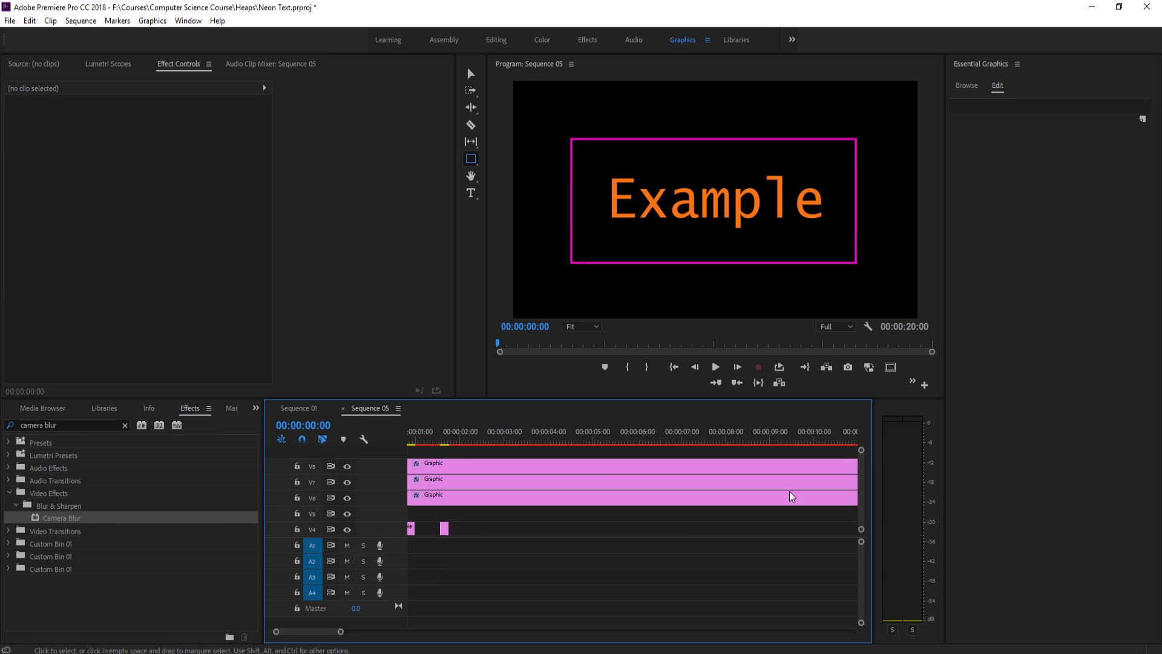
pyautogui.moveTo(335, 634); pyautogui.dragTo(204, 623)
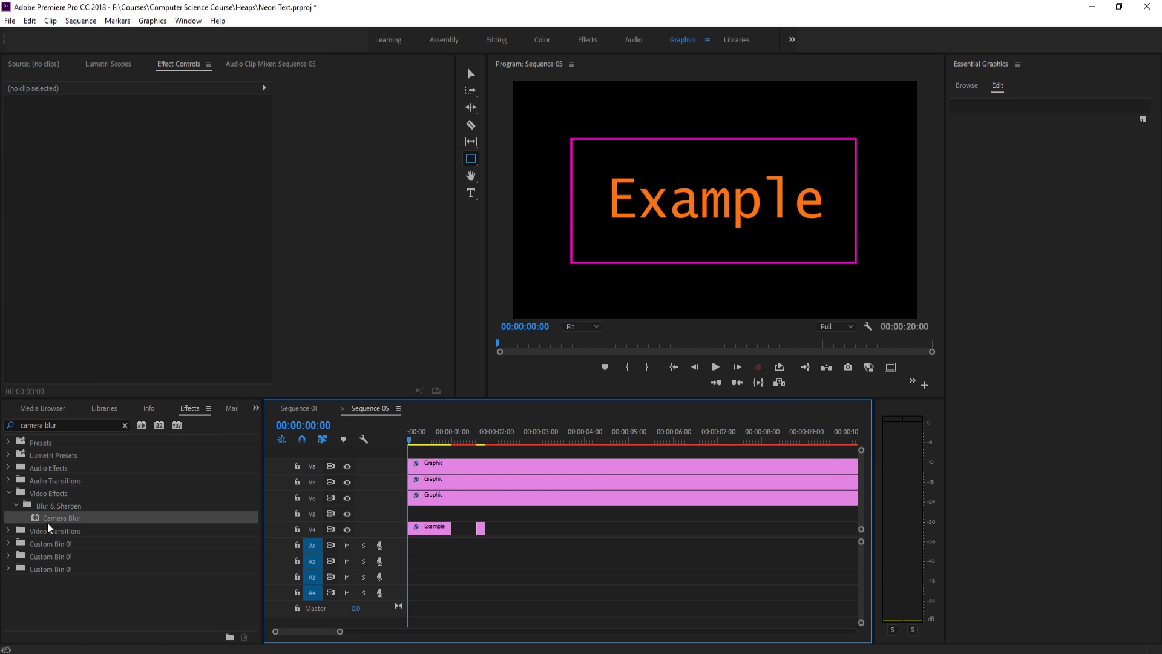
# Step: Set Camera Blur on the lowest rectangle copy (V6) to 80 percent
pyautogui.click(430, 499)
pyautogui.scroll(-3, 157, 333)
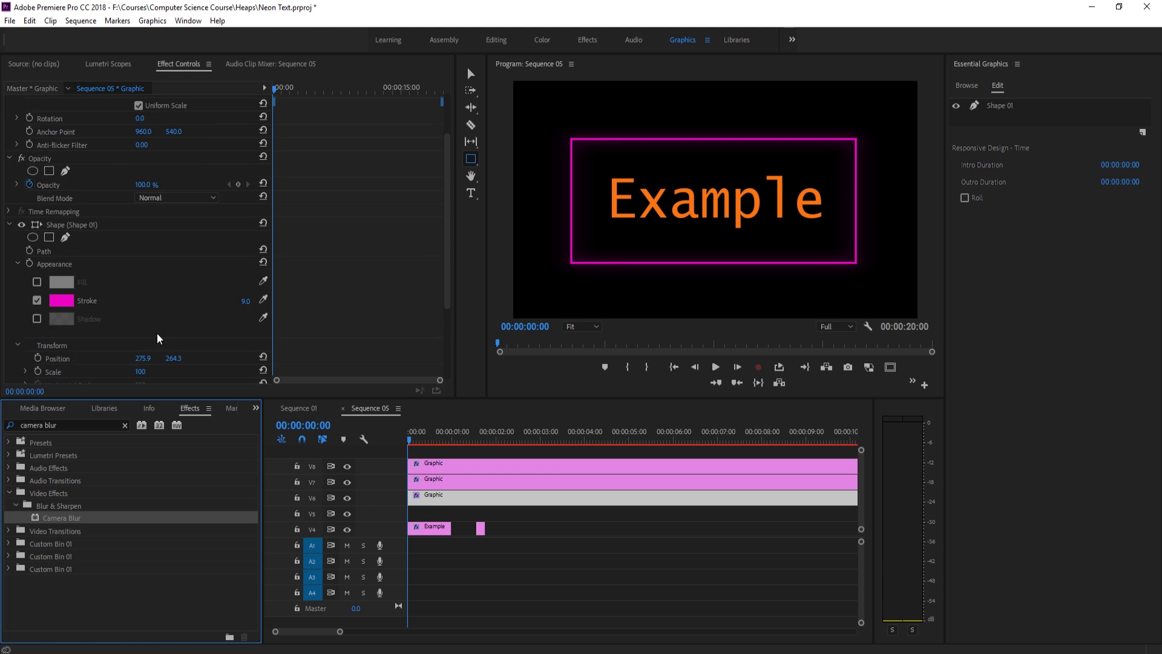
pyautogui.scroll(-3, 157, 334)
pyautogui.scroll(-1, 178, 311)
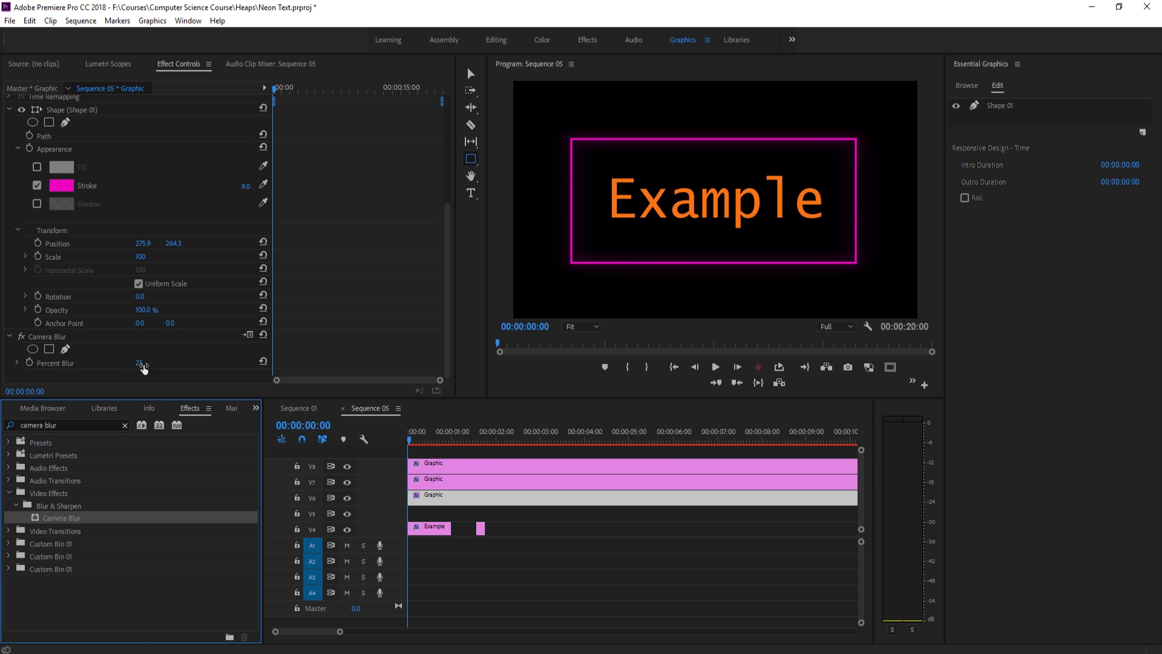
pyautogui.moveTo(143, 368); pyautogui.dragTo(184, 368)
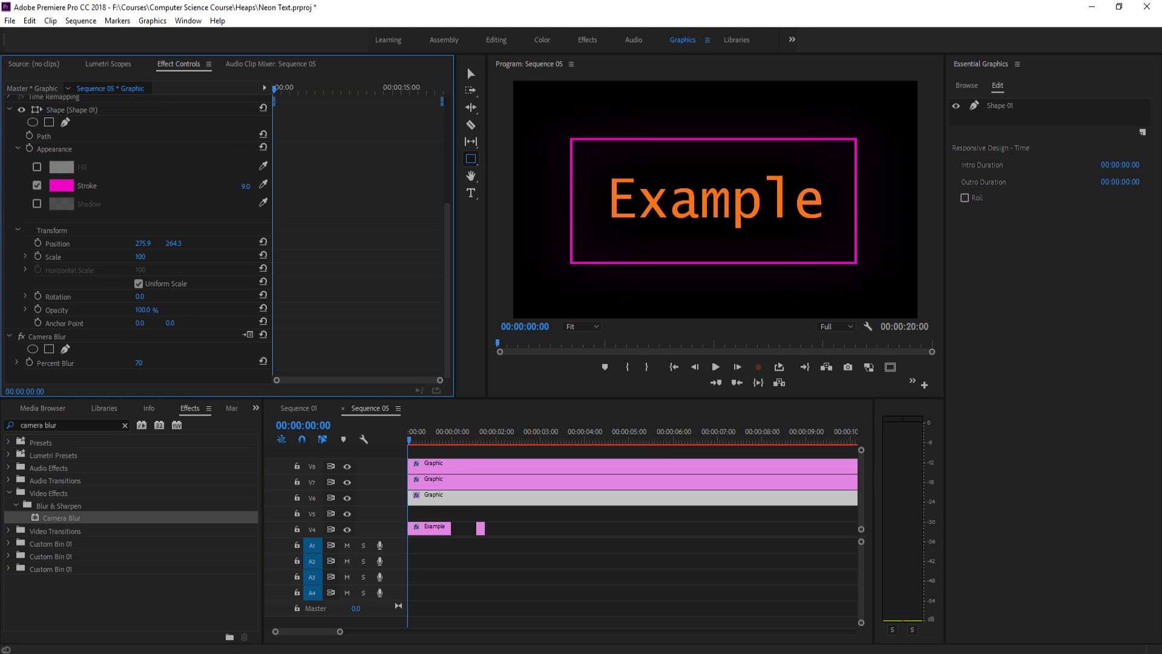
pyautogui.click(146, 362)
pyautogui.write('0')
pyautogui.press('Return')
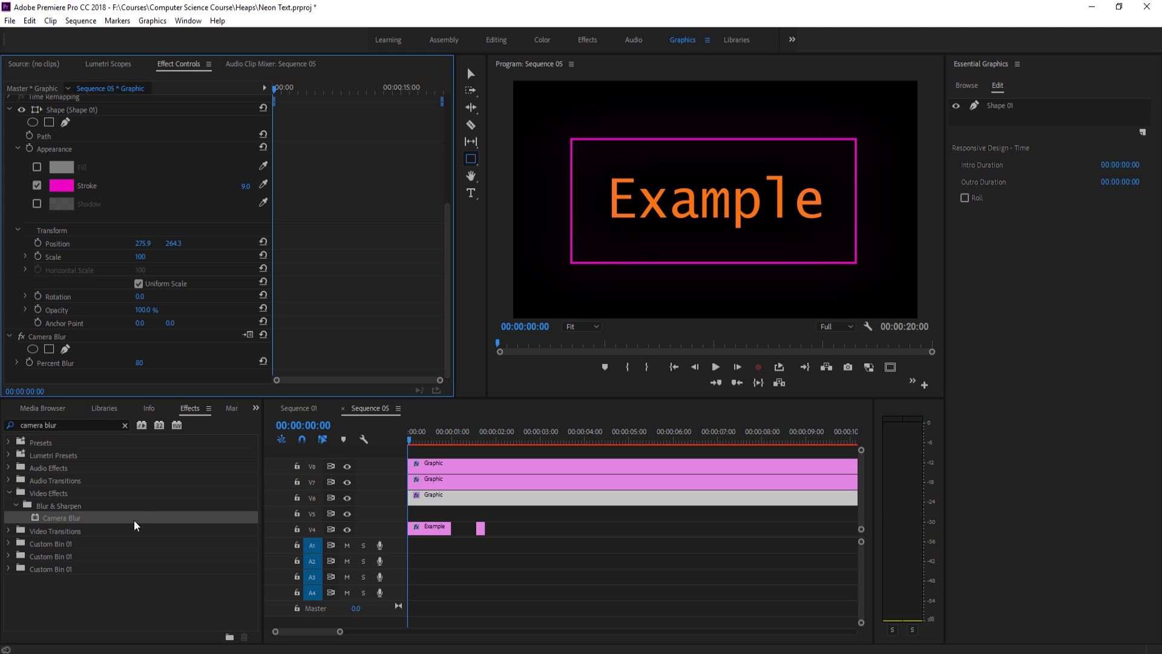
# Step: Set Camera Blur on the middle rectangle copy (V7) to 40 percent
pyautogui.click(435, 480)
pyautogui.scroll(-2, 192, 318)
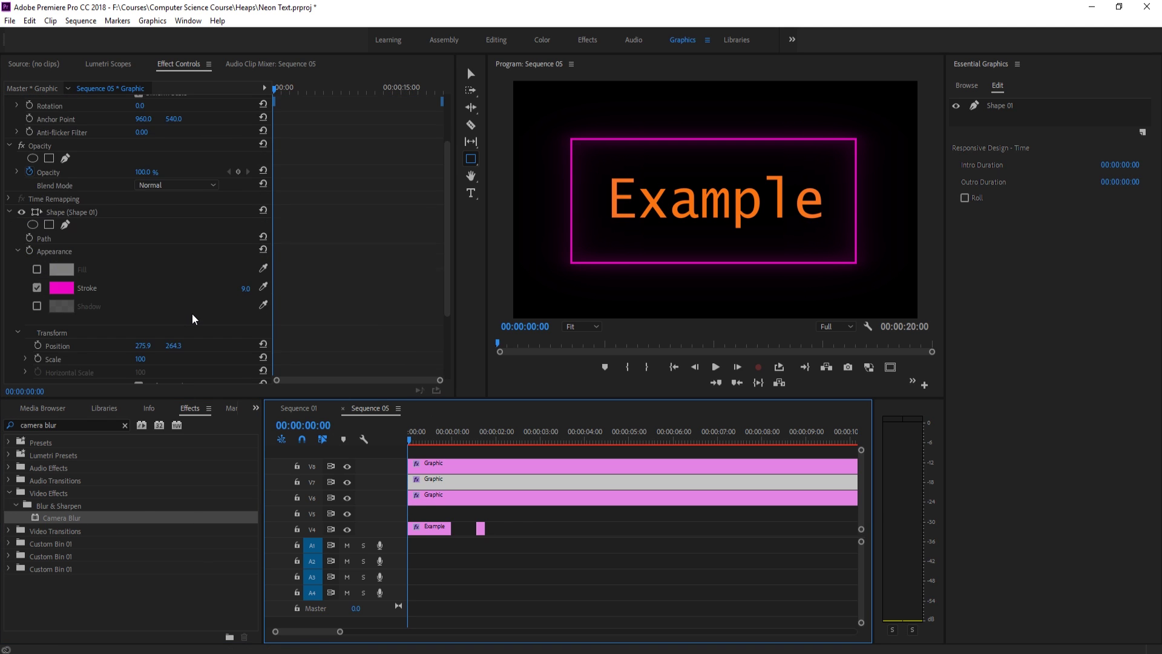
pyautogui.scroll(-2, 191, 313)
pyautogui.scroll(-1, 190, 317)
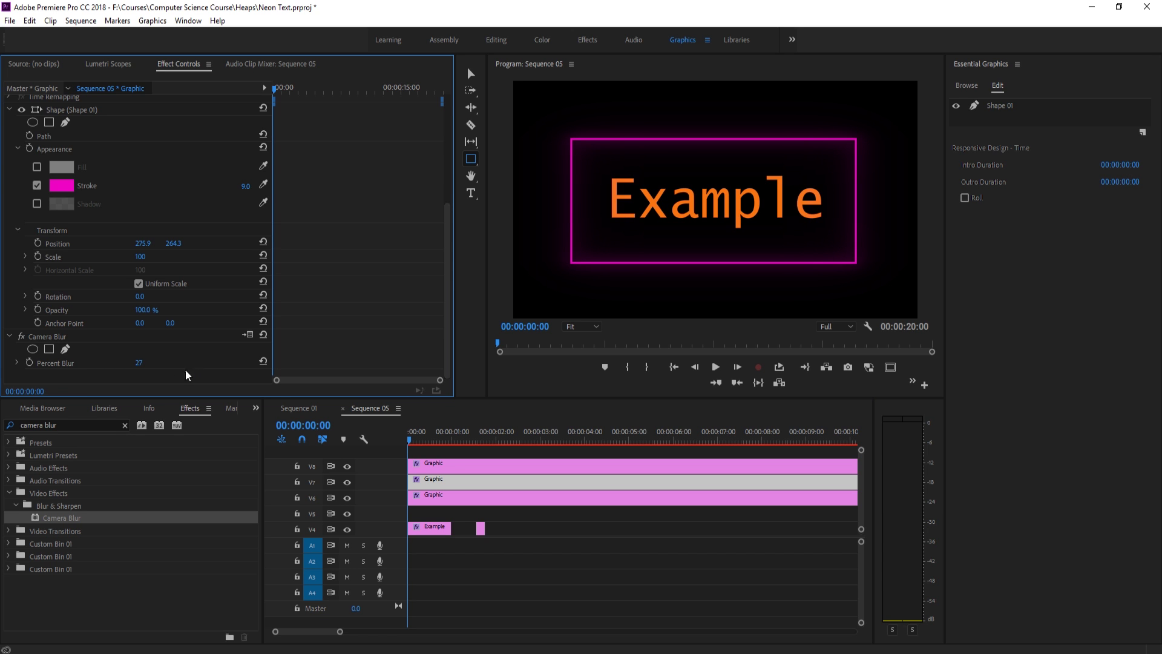
pyautogui.click(146, 363)
pyautogui.write('40')
pyautogui.press('Return')
pyautogui.click(436, 513)
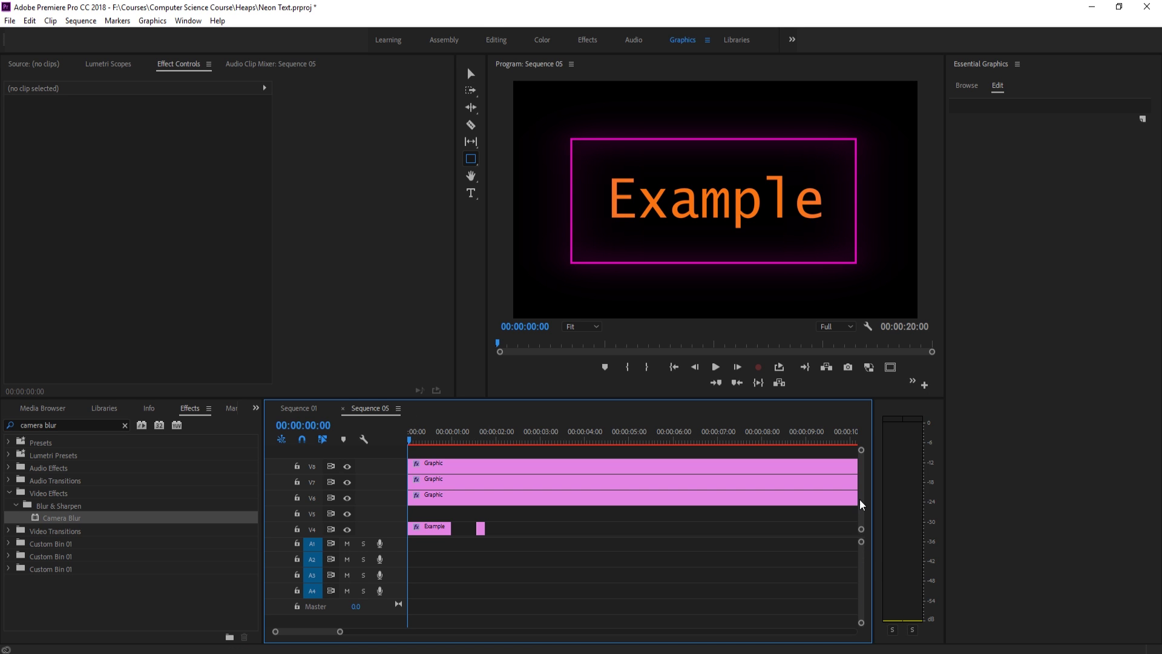
pyautogui.scroll(-2, 860, 499)
pyautogui.moveTo(452, 436); pyautogui.dragTo(445, 433)
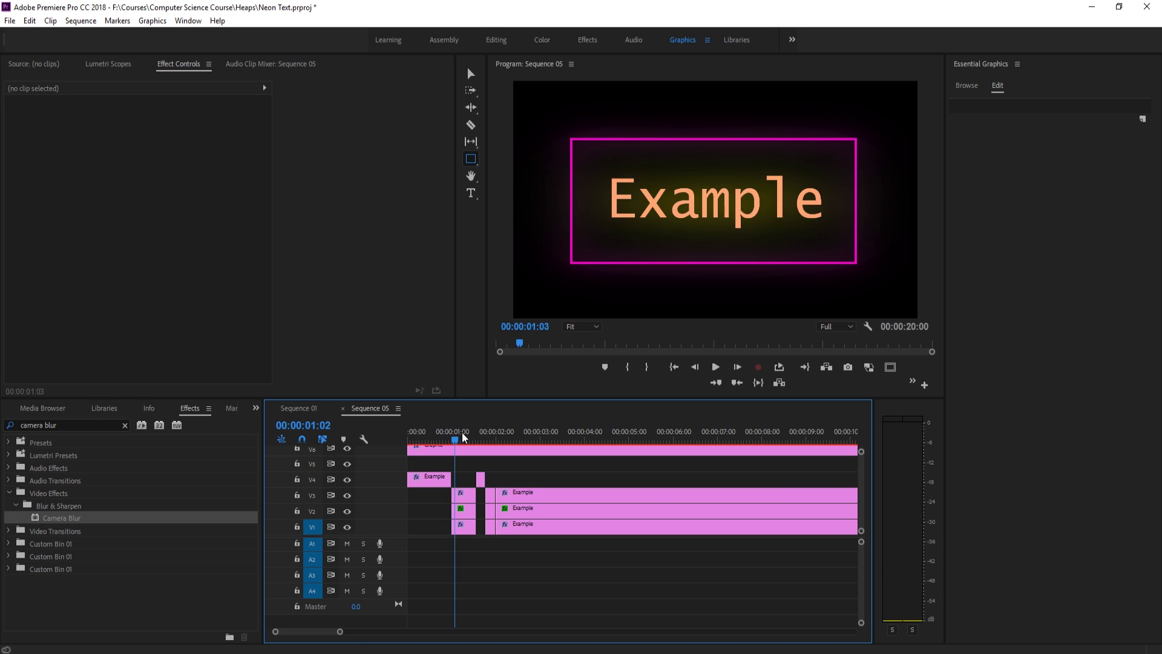
pyautogui.press('space')
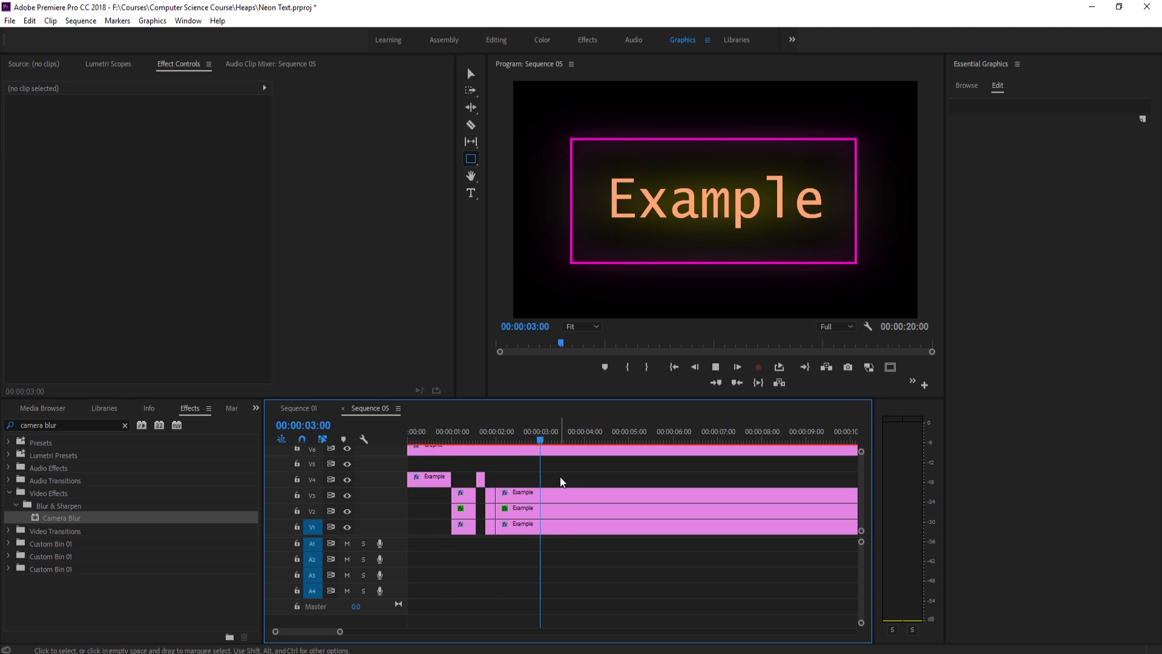
pyautogui.press('space')
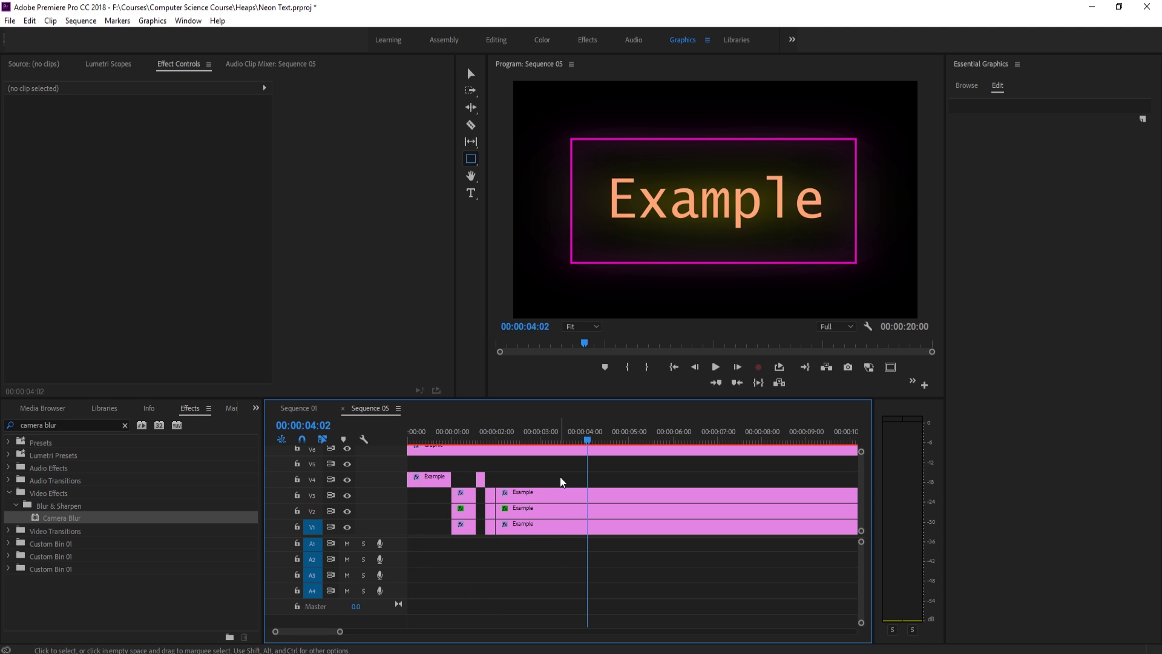